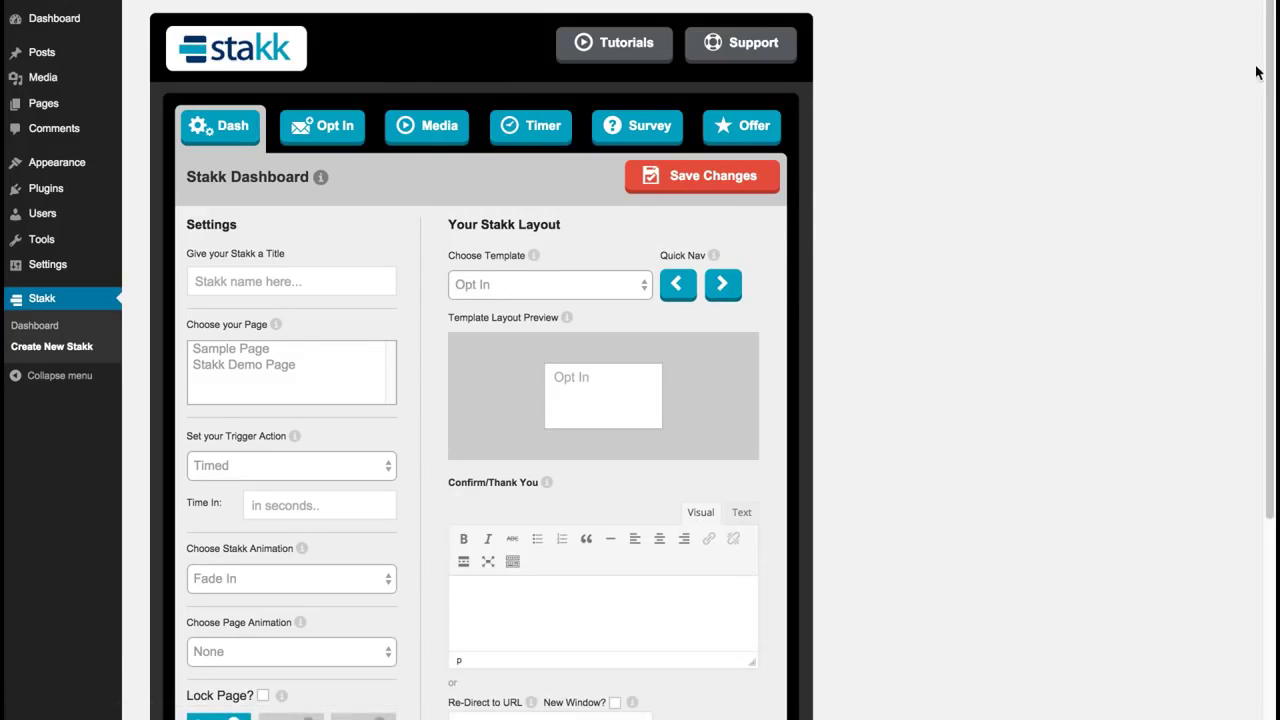
Title the new Stakk "Stakk Demo" and assign it to the Stakk Demo Page
left_click_drag(1266, 80, 1265, 100)
left_click(332, 207)
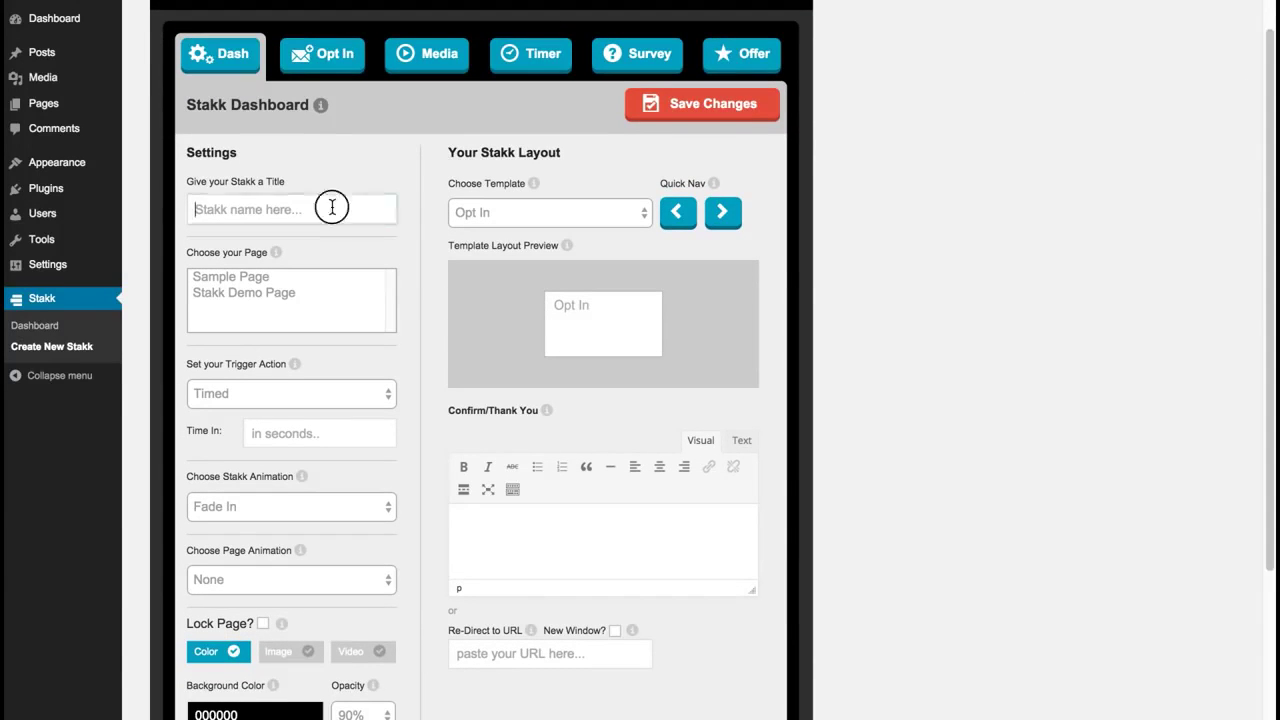
type("Stakk D")
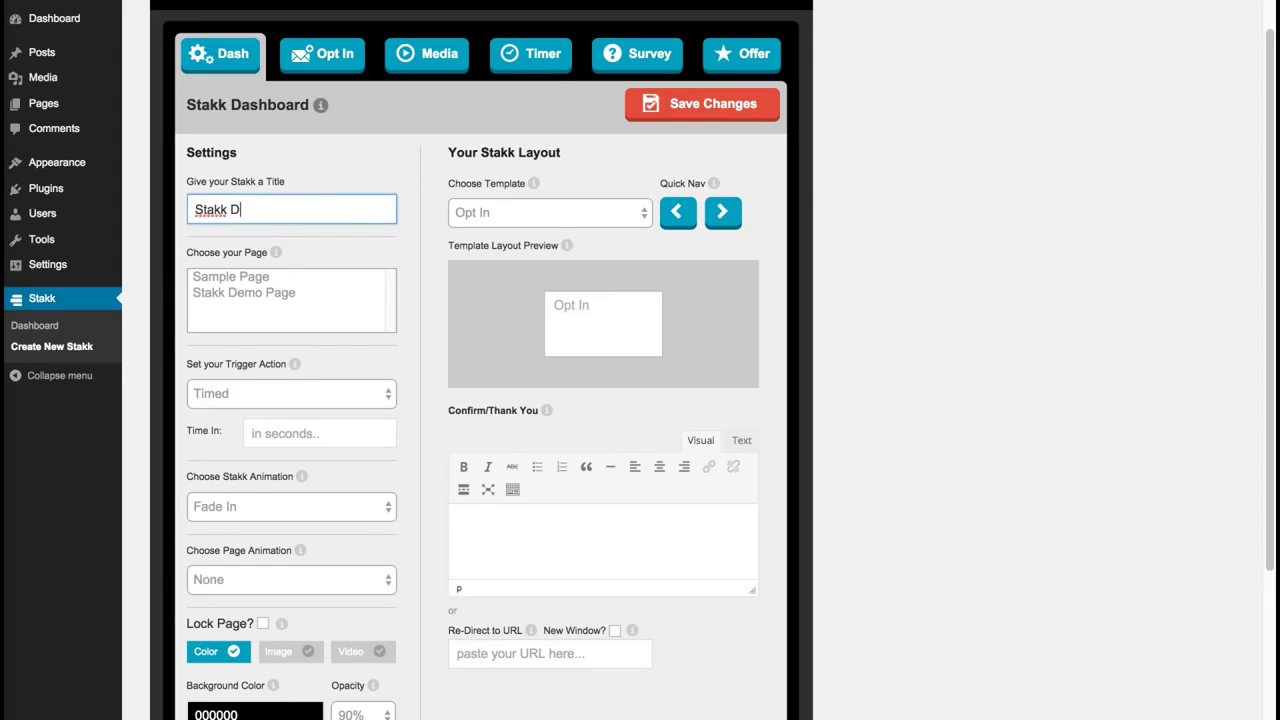
type("emo")
left_click(380, 252)
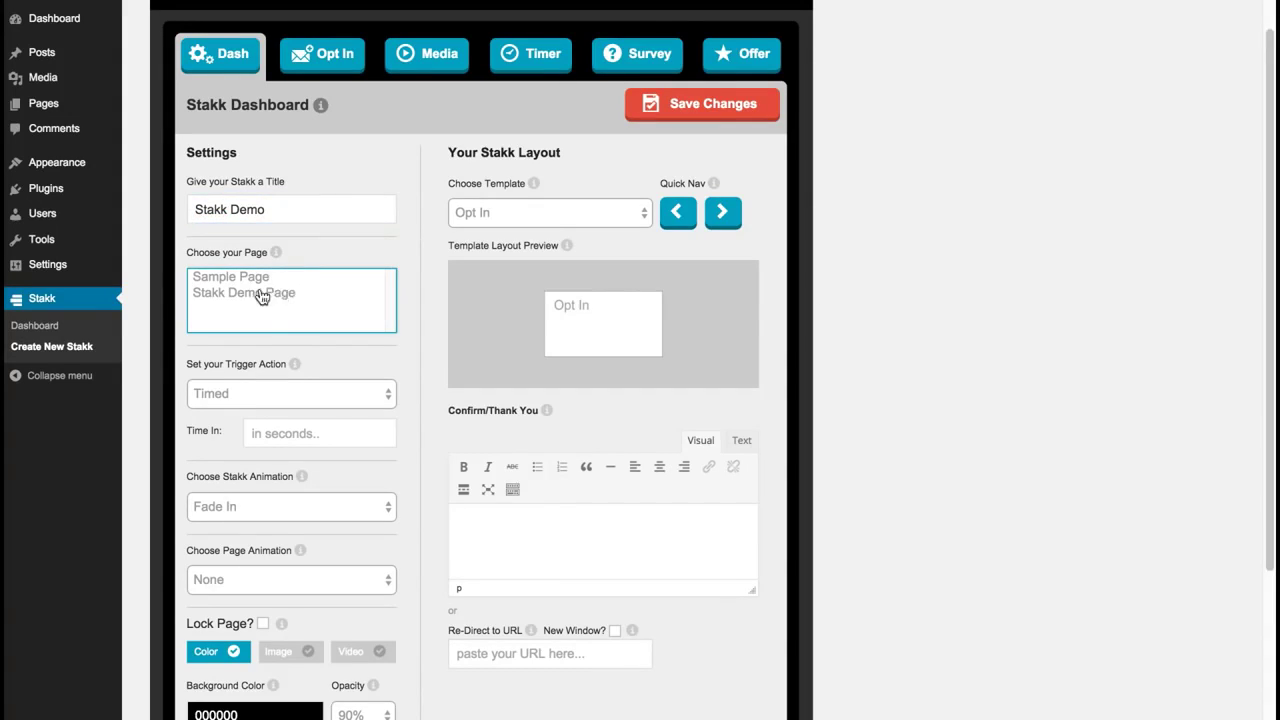
left_click(266, 292)
left_click(420, 332)
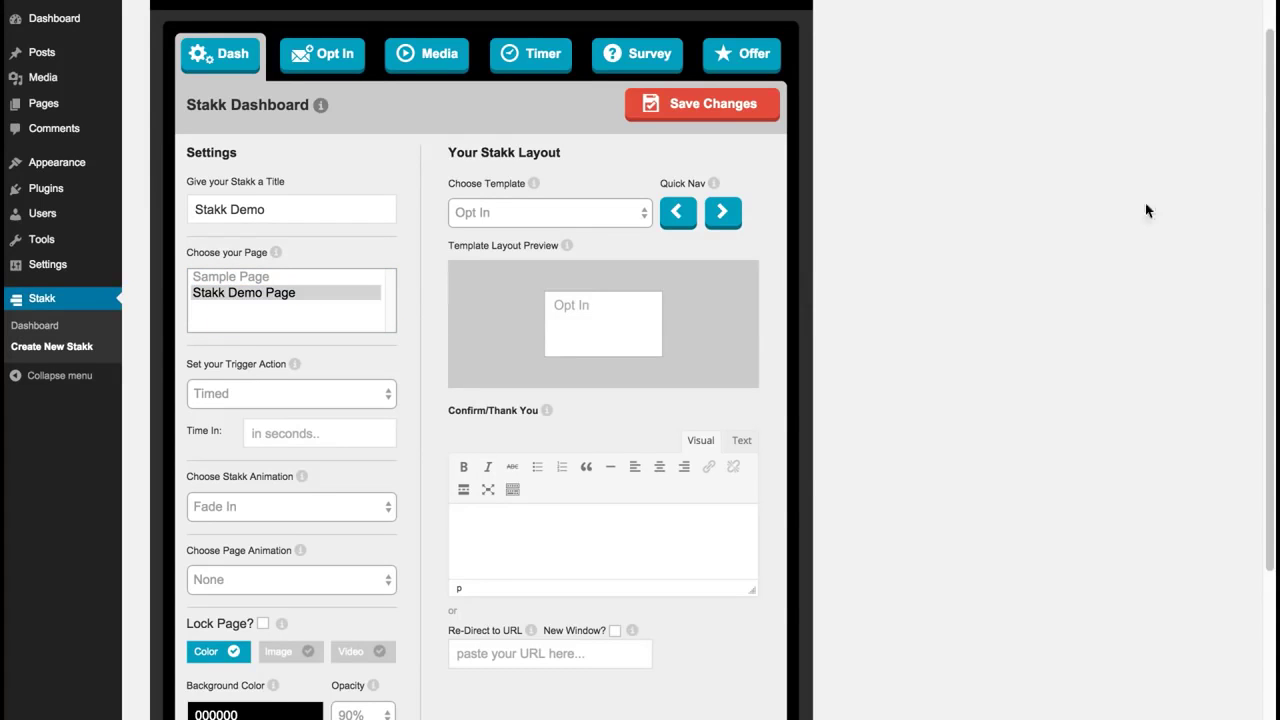
Use Timed as the trigger action and set its Time In to 2 seconds
scroll(1255, 220, "down", 3)
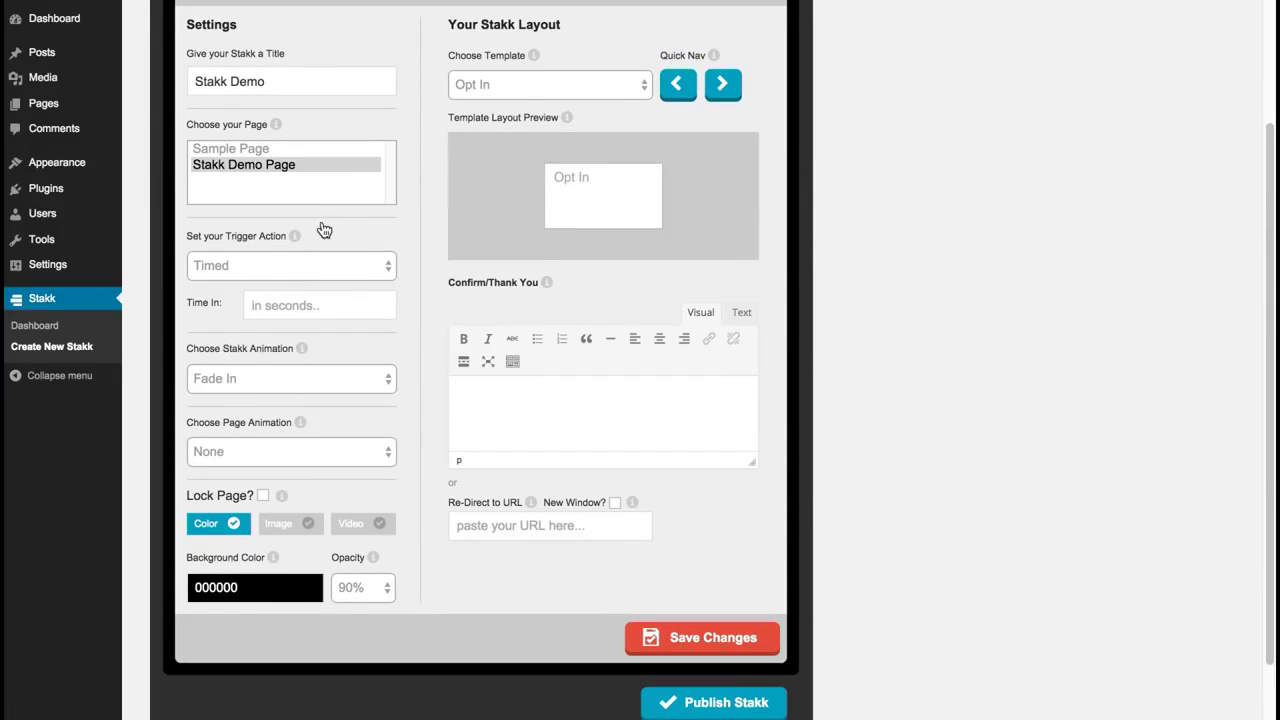
left_click(351, 260)
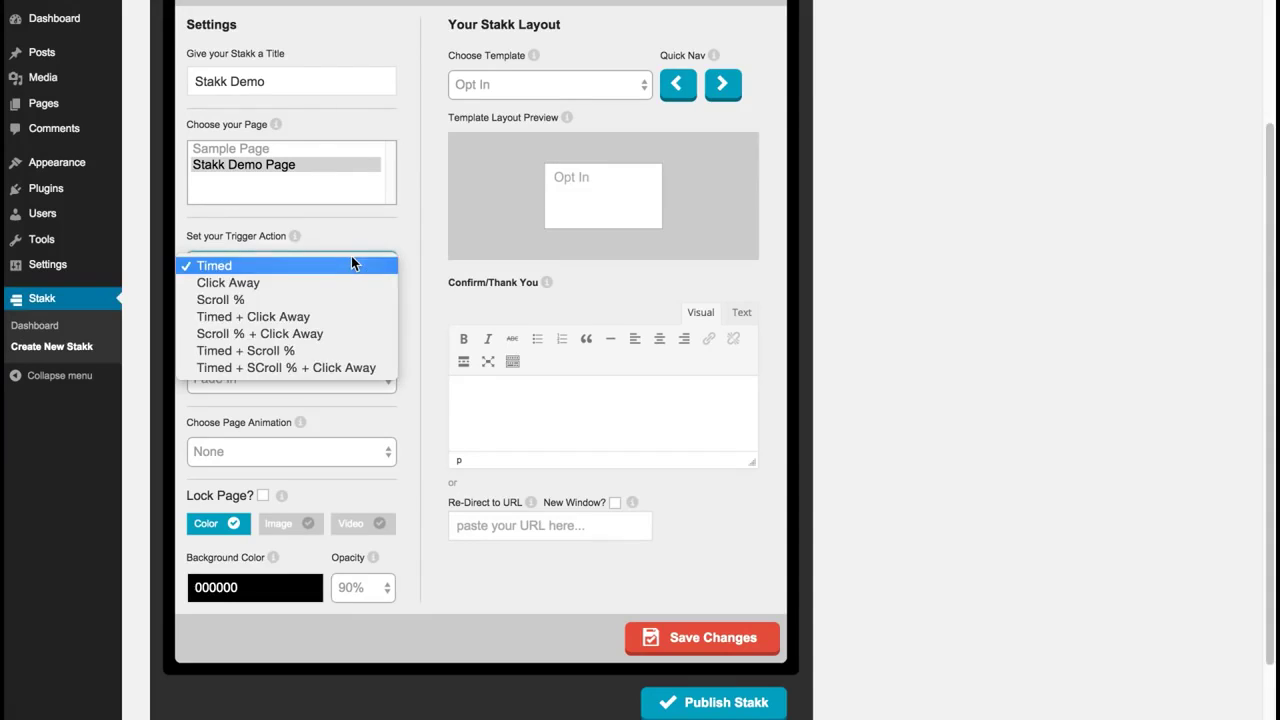
left_click(351, 240)
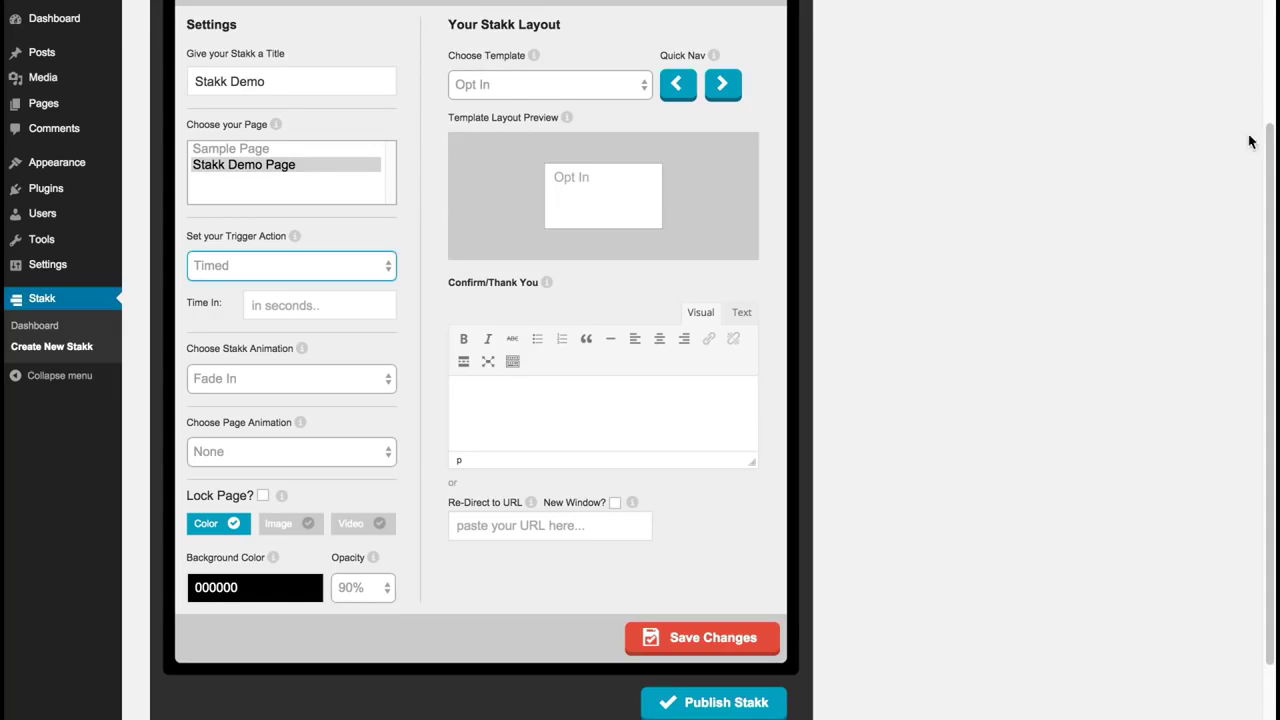
left_click_drag(1268, 144, 1227, 217)
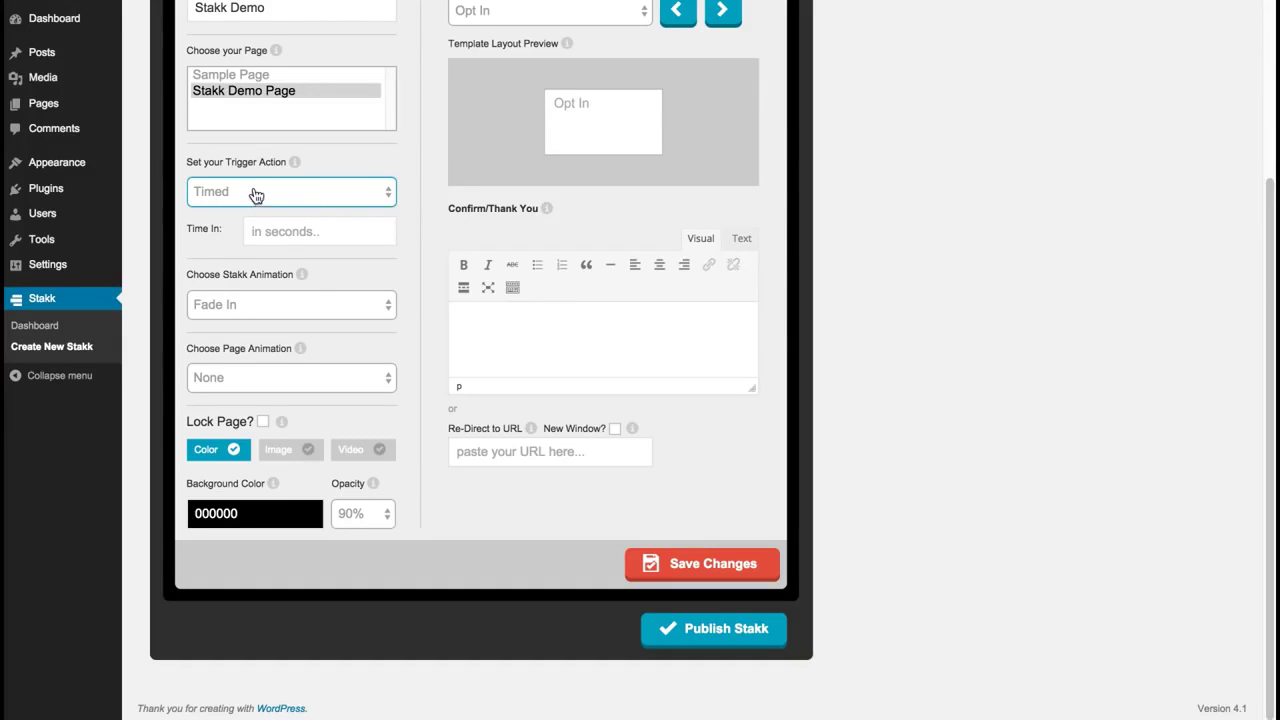
left_click(311, 231)
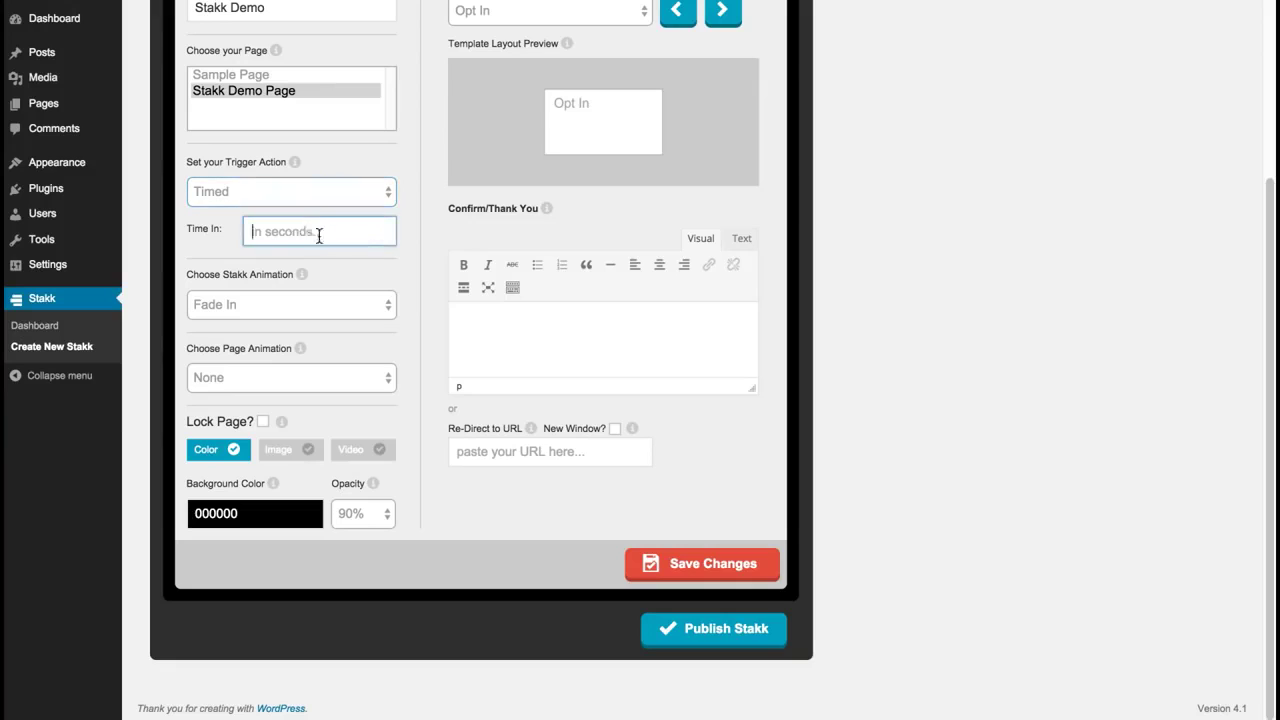
type("2")
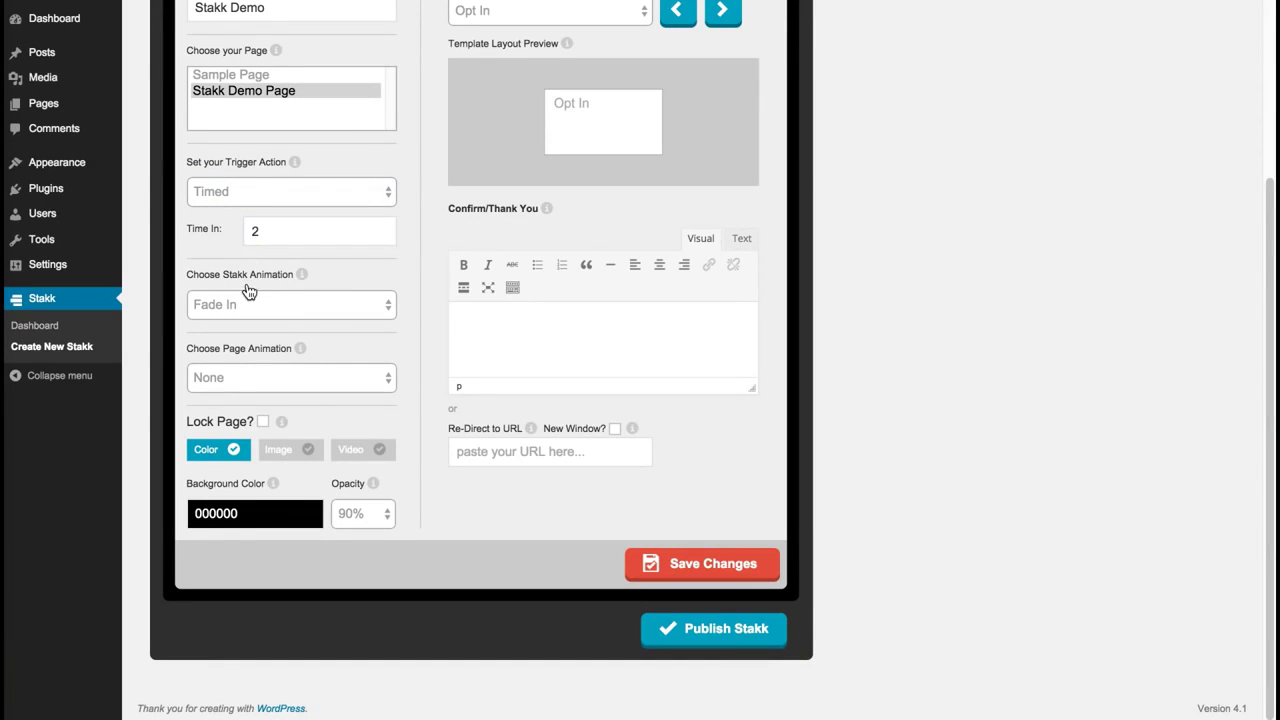
Set the Stakk animation to Bounce and the page animation to Content Push
left_click(297, 308)
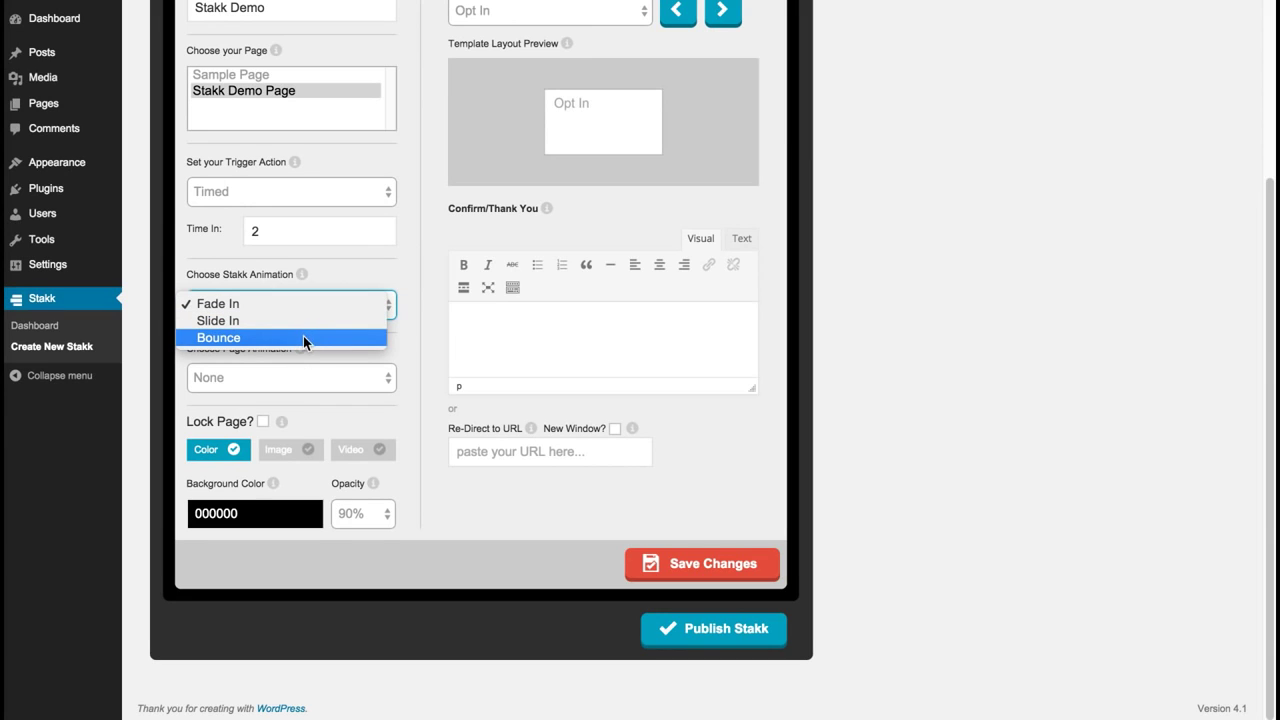
left_click(303, 337)
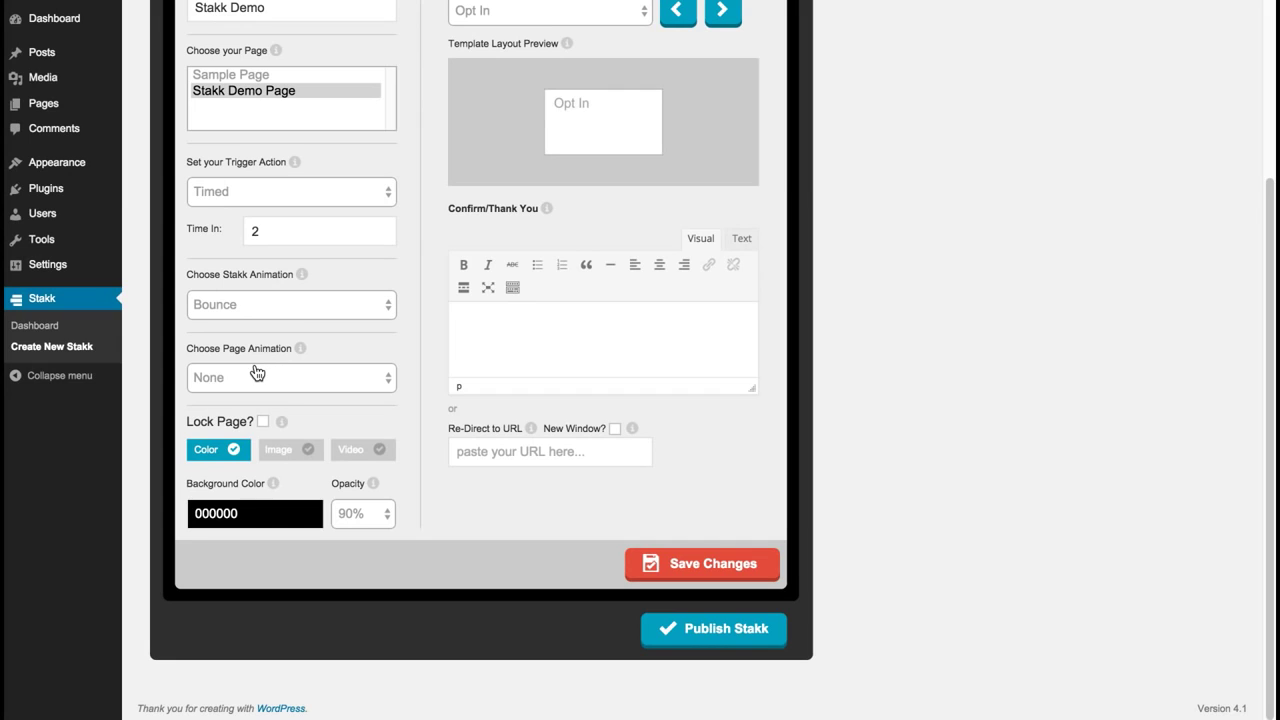
left_click(362, 382)
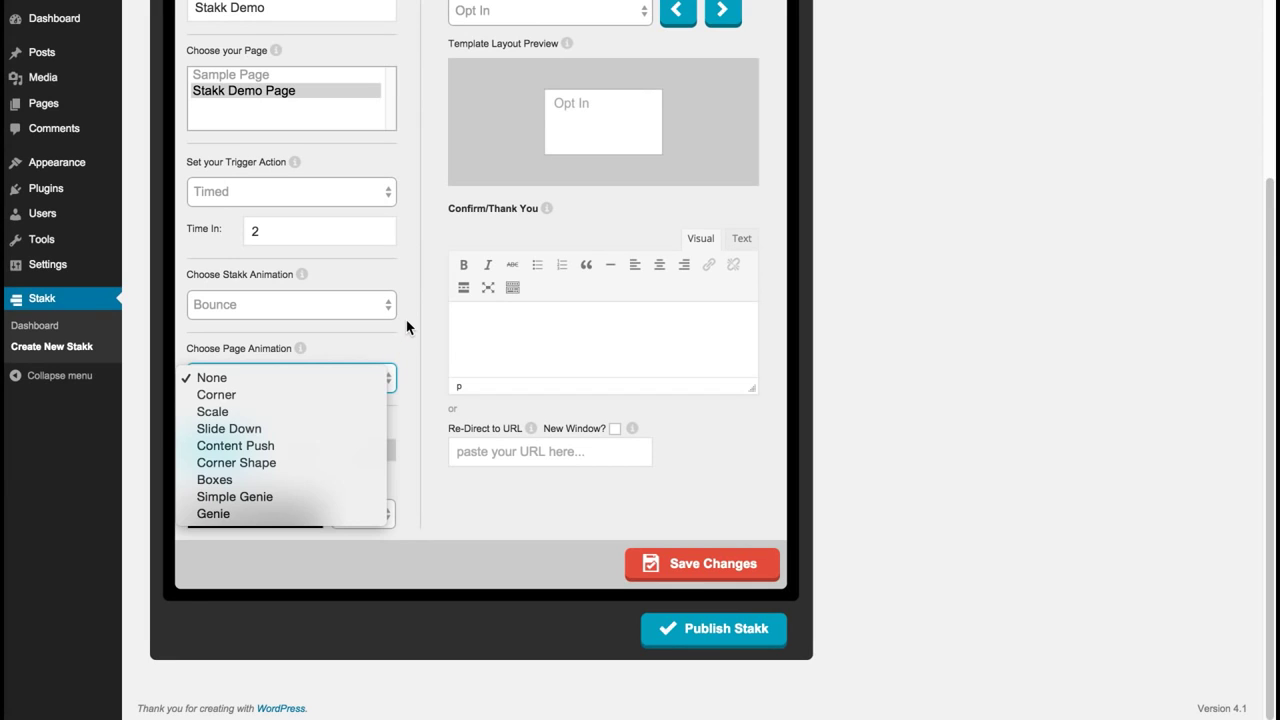
left_click(425, 260)
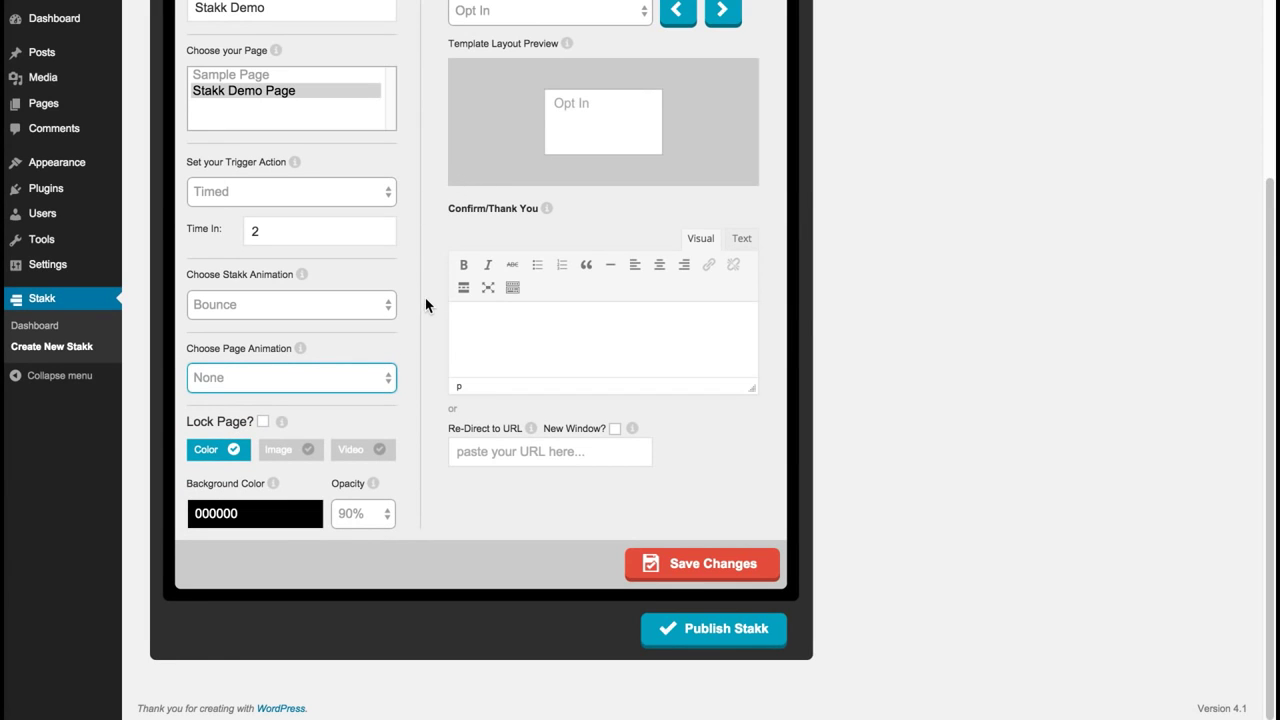
left_click(318, 381)
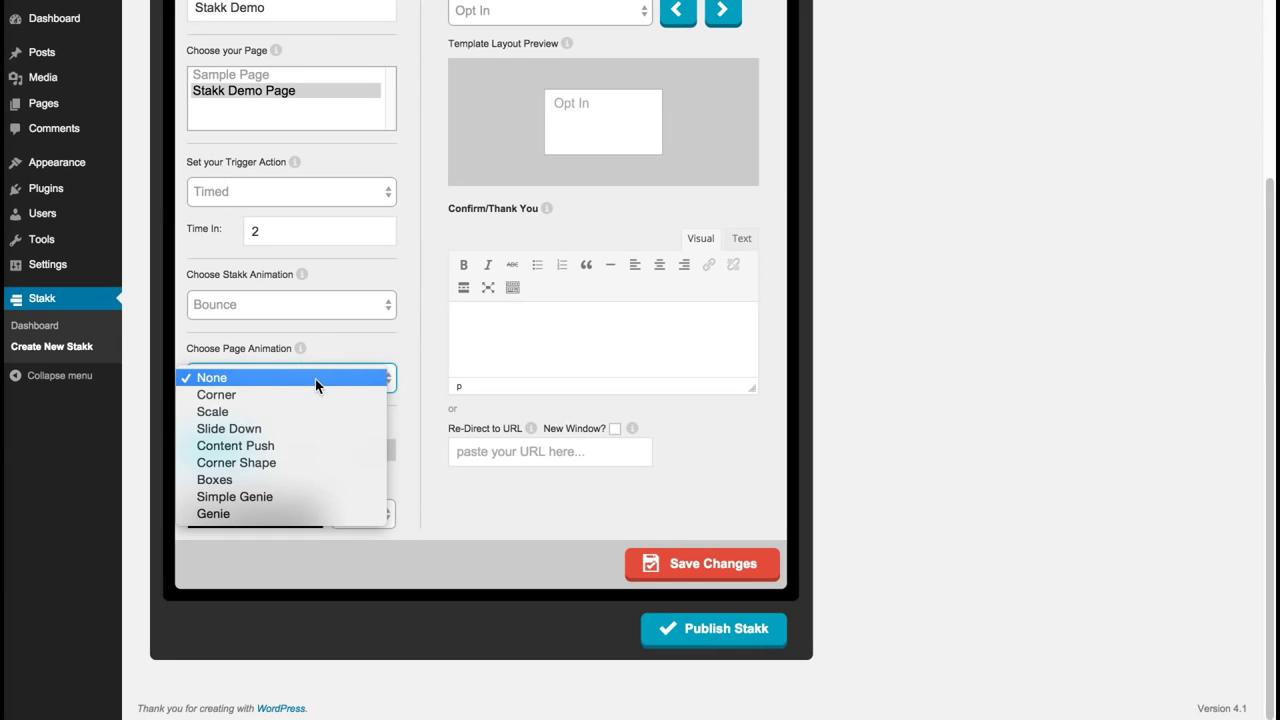
left_click(420, 385)
left_click(411, 335)
Set the background color to orange FF9900 and its opacity to 100%
left_click(261, 512)
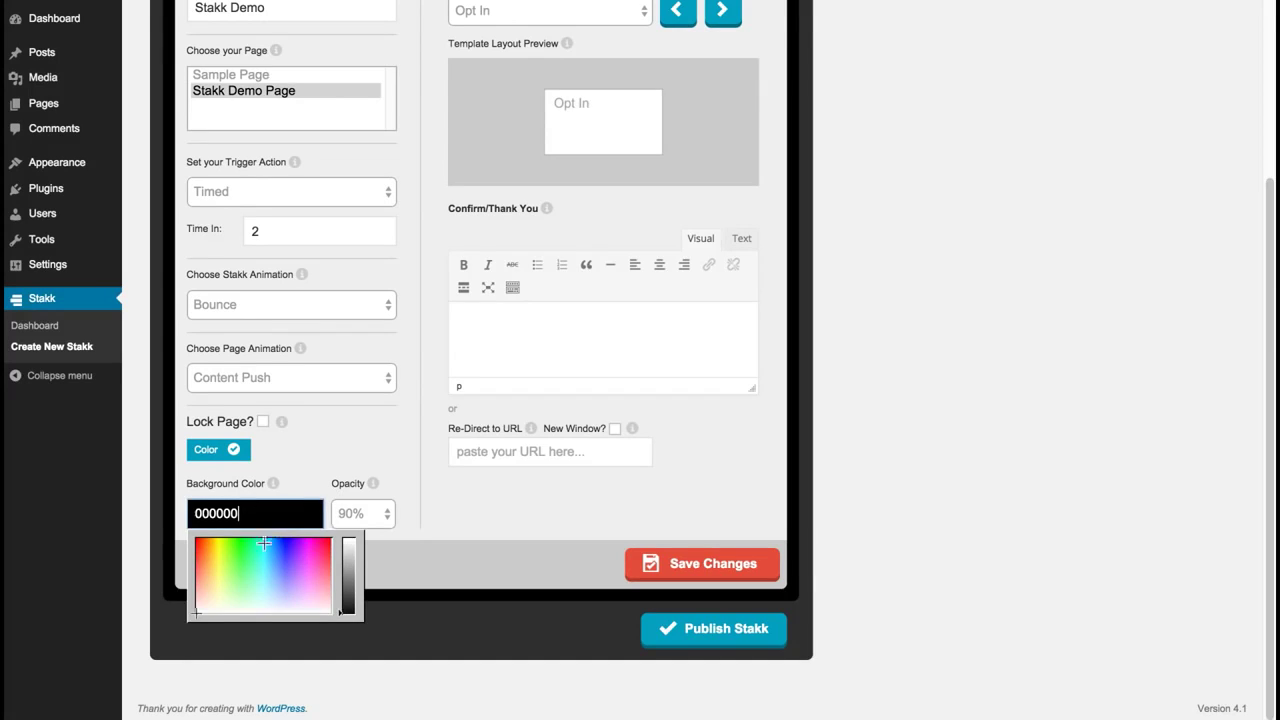
left_click(212, 545)
left_click(383, 514)
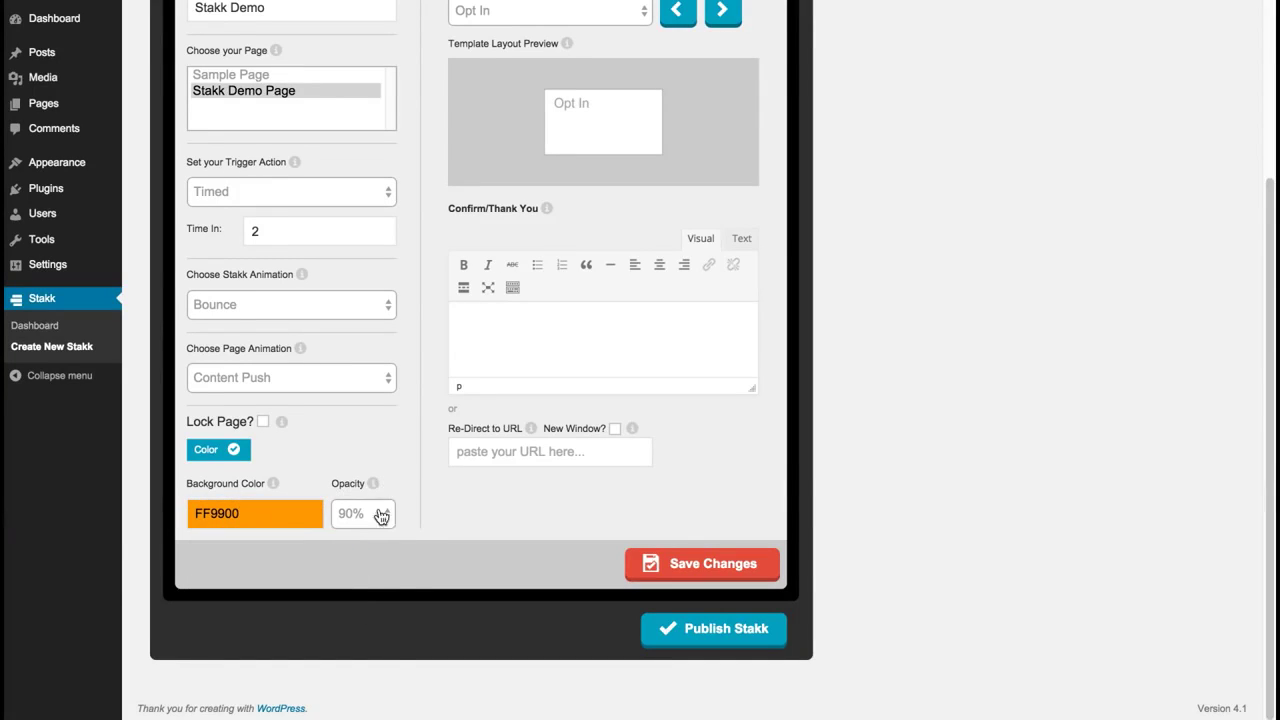
left_click(380, 496)
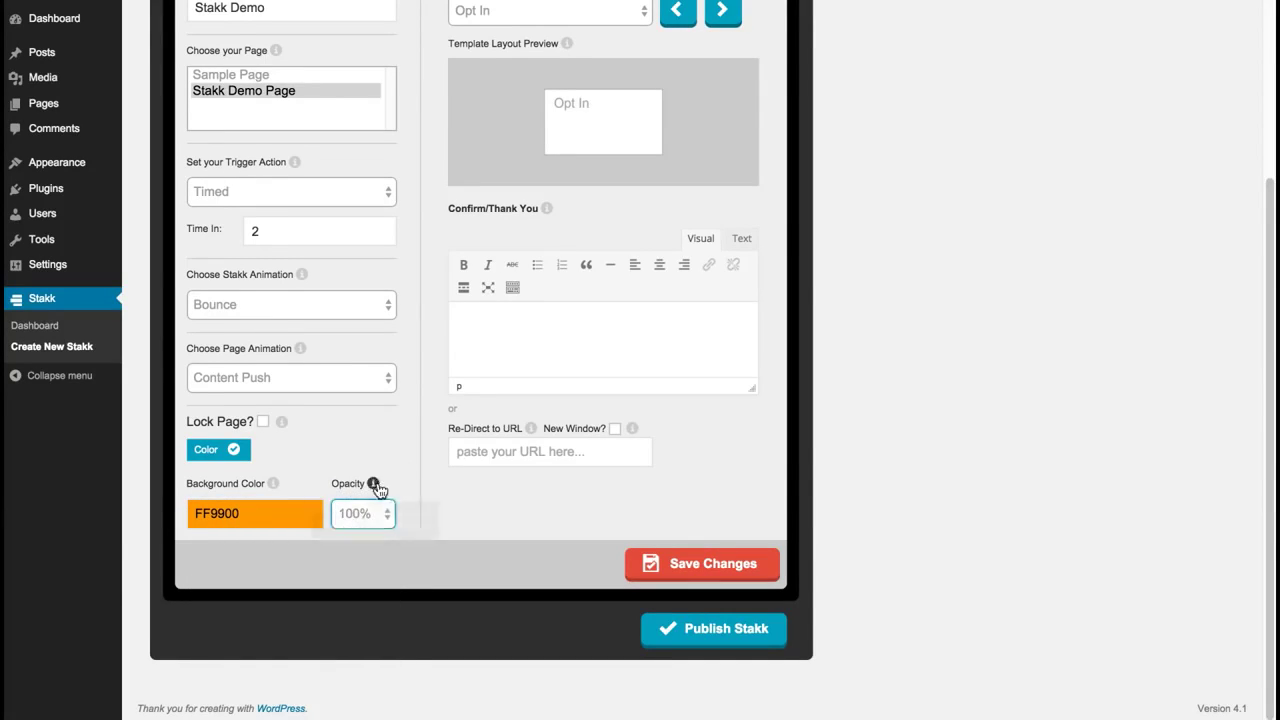
left_click(400, 448)
Examine the available layout templates and compare them with the element types offered for the Stakk
left_click_drag(1270, 210, 1174, 126)
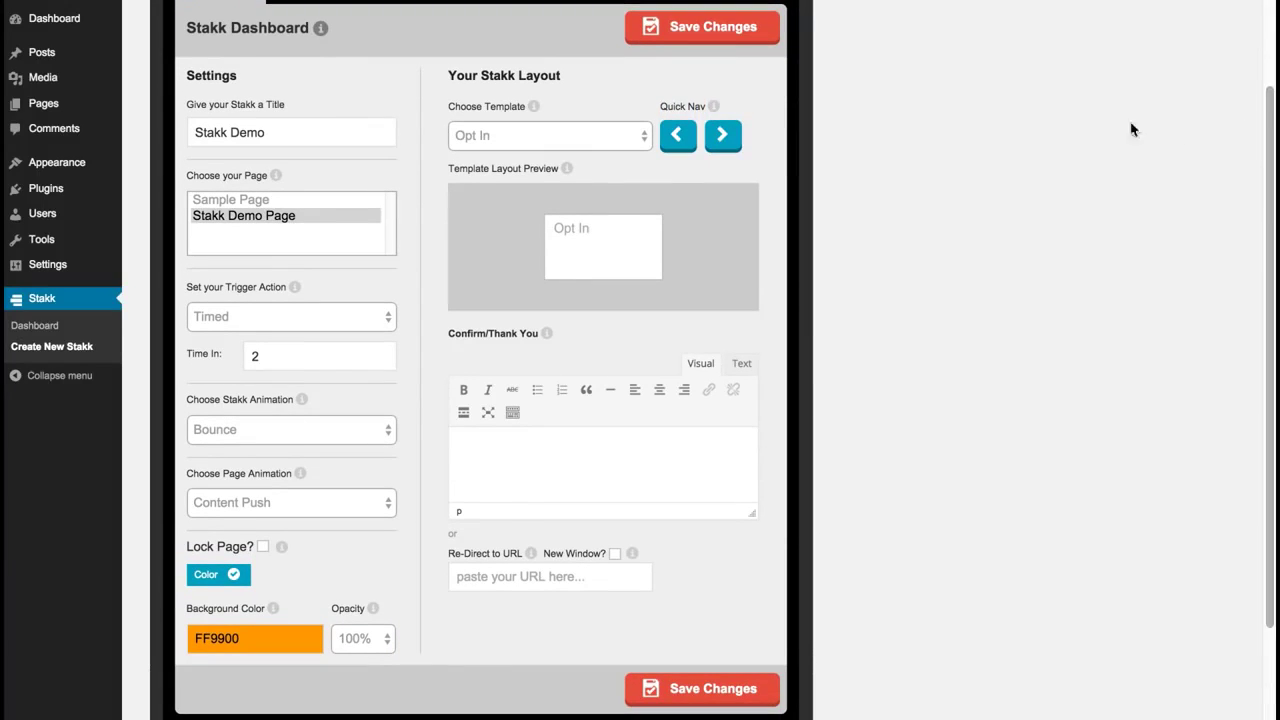
left_click(626, 141)
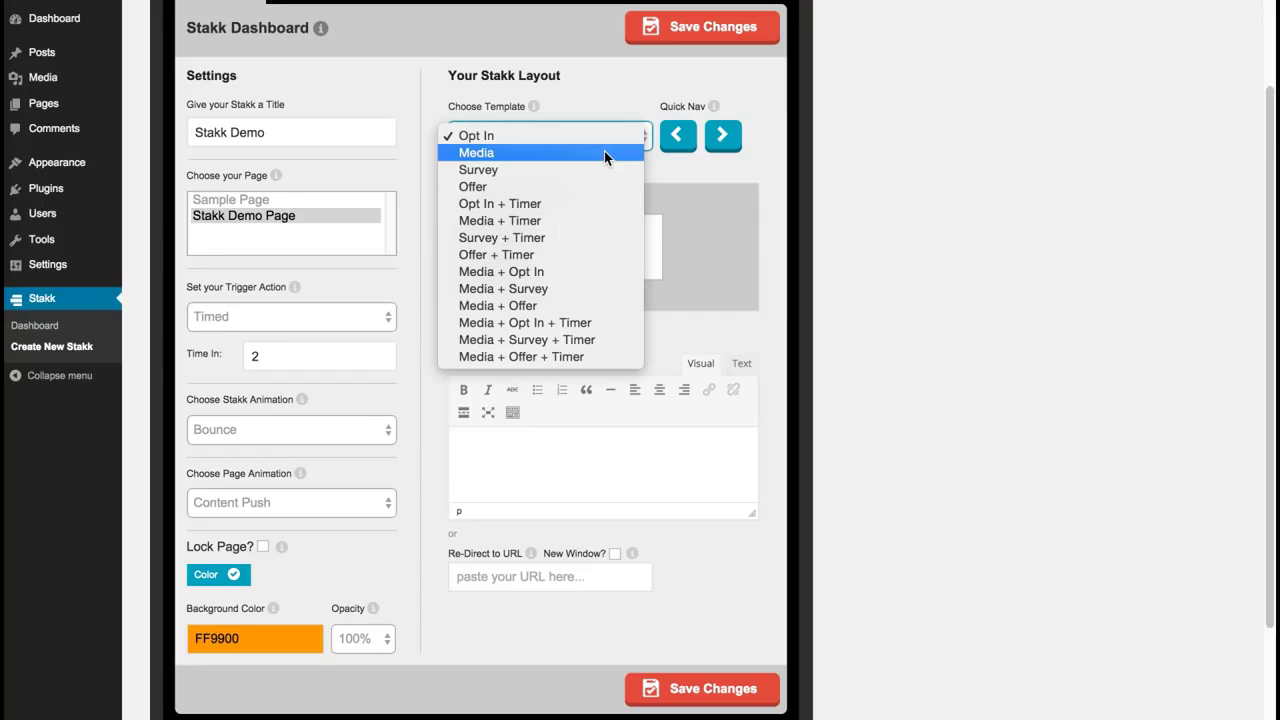
left_click(614, 98)
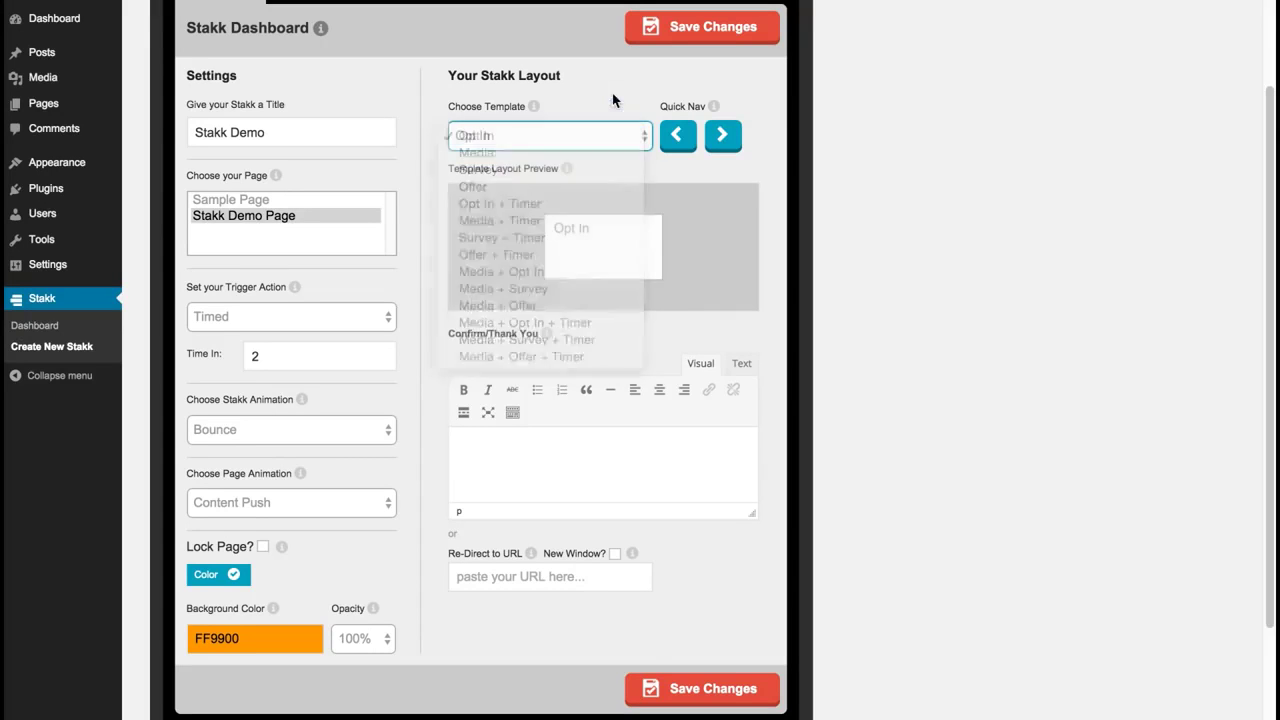
left_click_drag(1266, 104, 1266, 50)
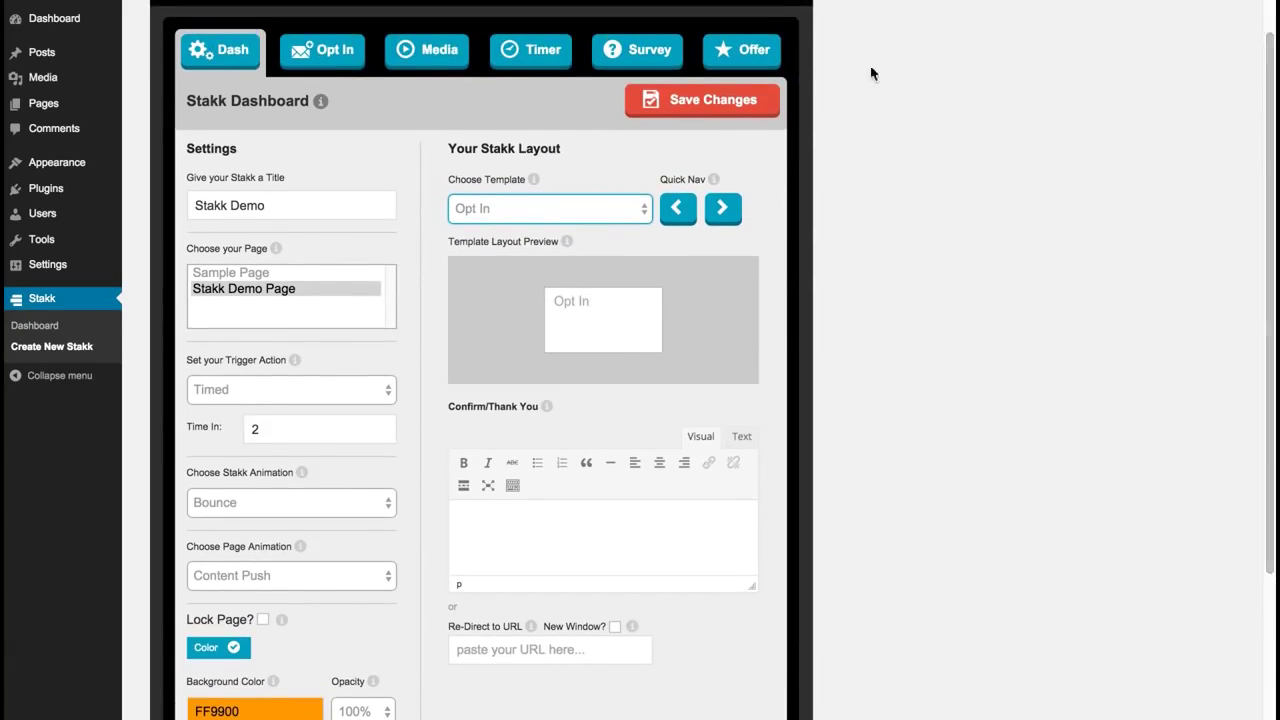
left_click(612, 206)
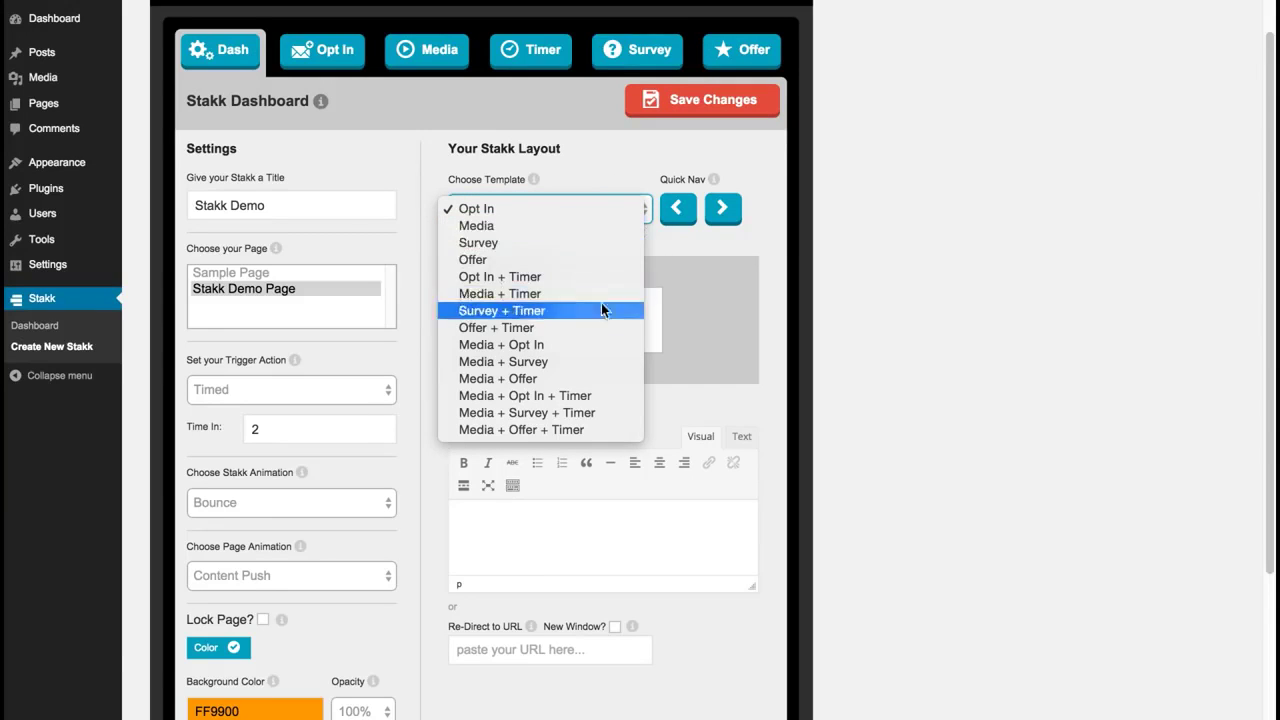
left_click(605, 155)
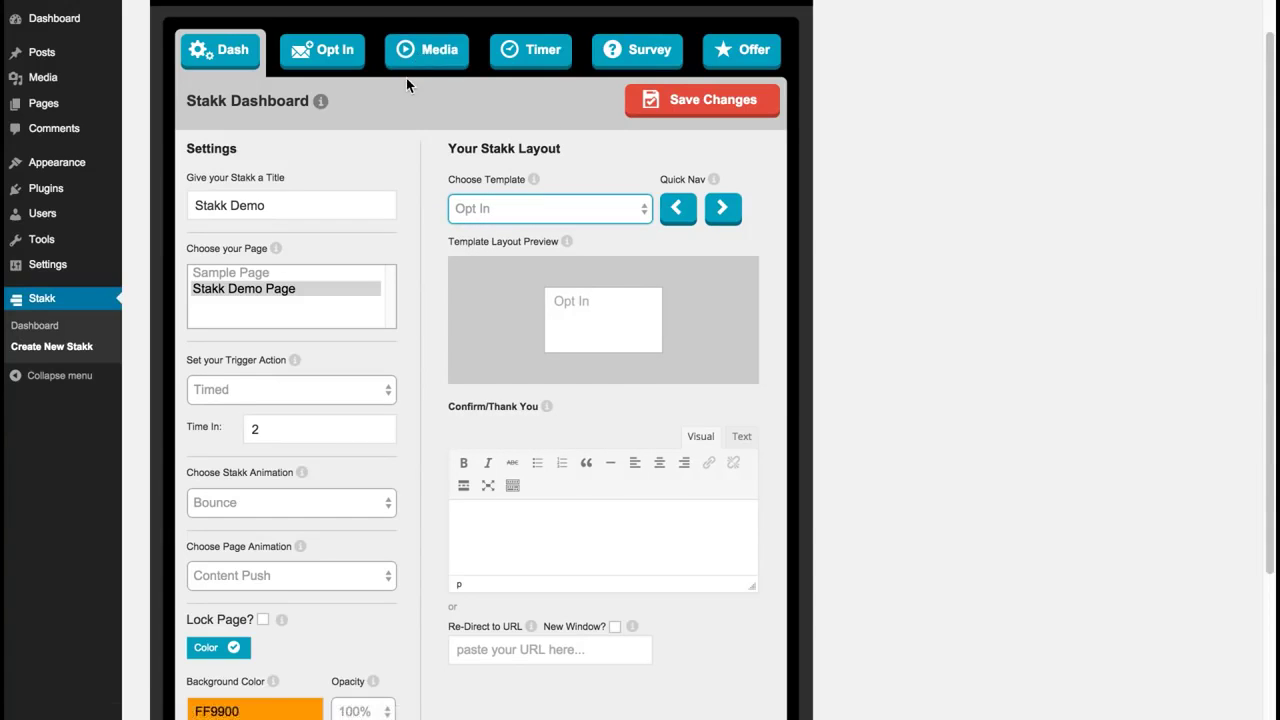
left_click_drag(1267, 88, 1264, 94)
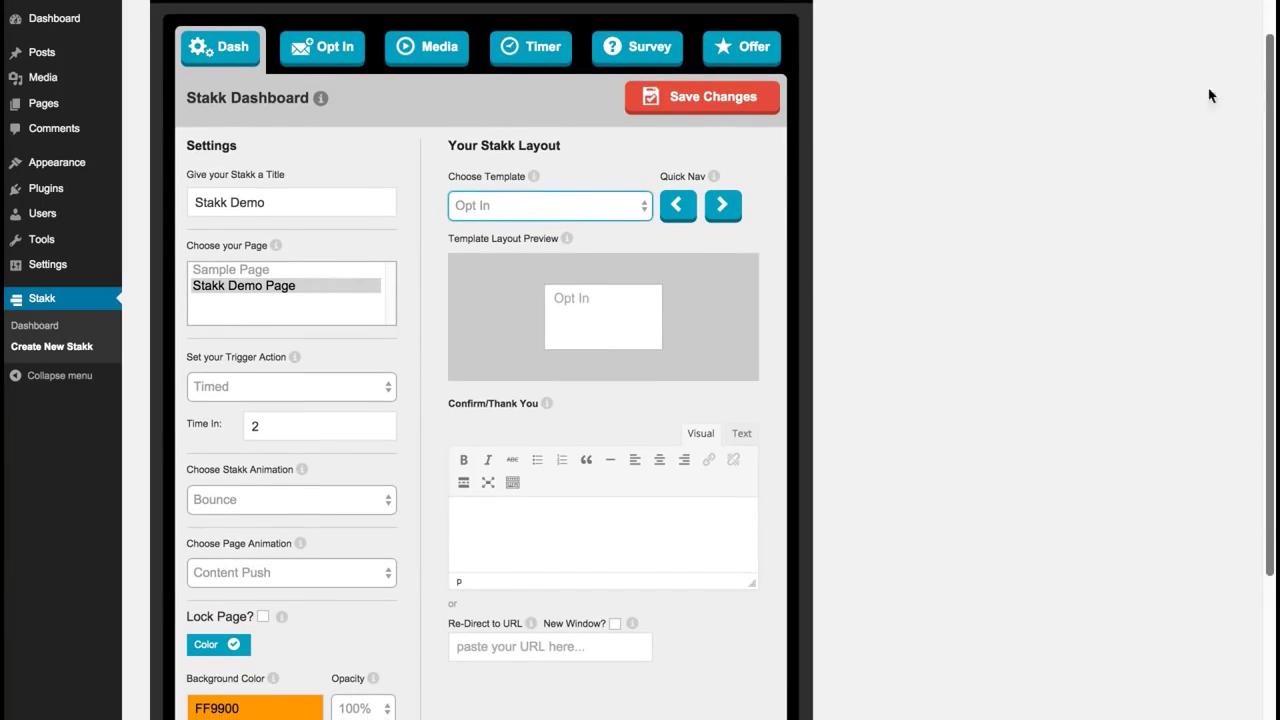
left_click(576, 206)
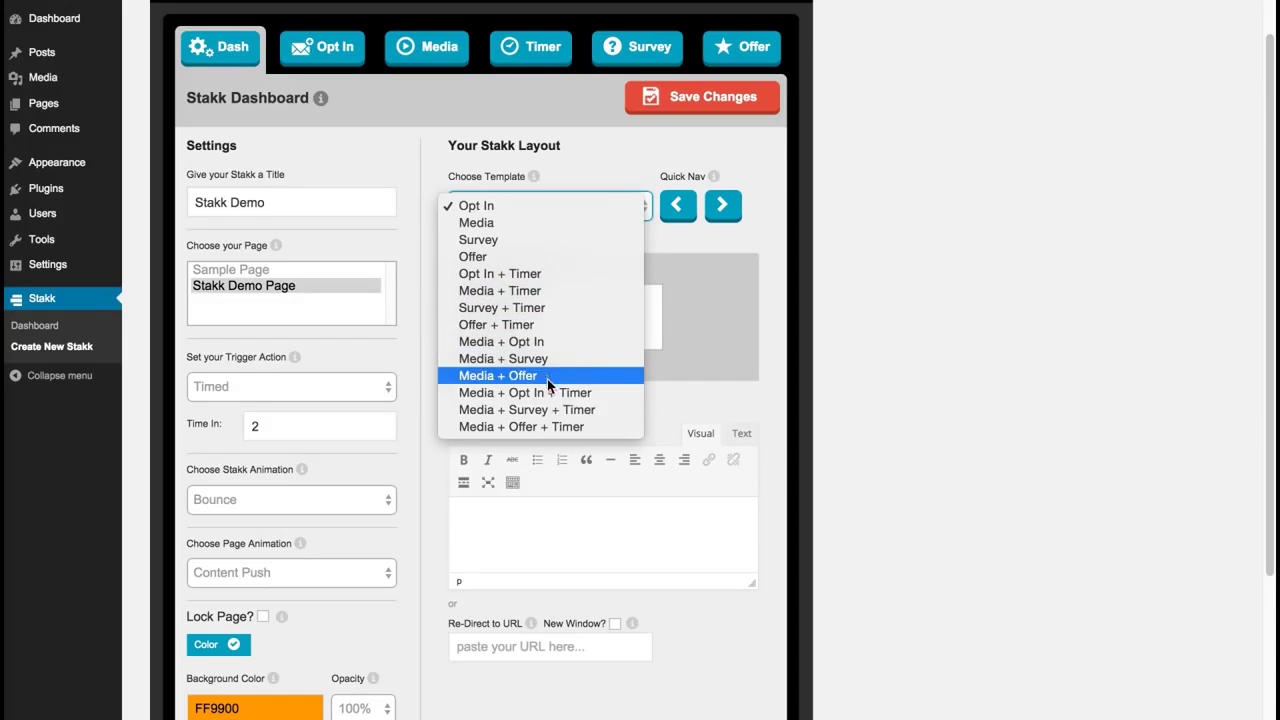
left_click(596, 183)
Step forward through the layout templates to Offer + Timer
left_click(723, 207)
left_click(723, 207)
left_click(723, 207)
left_click(723, 207)
left_click(723, 207)
left_click(723, 207)
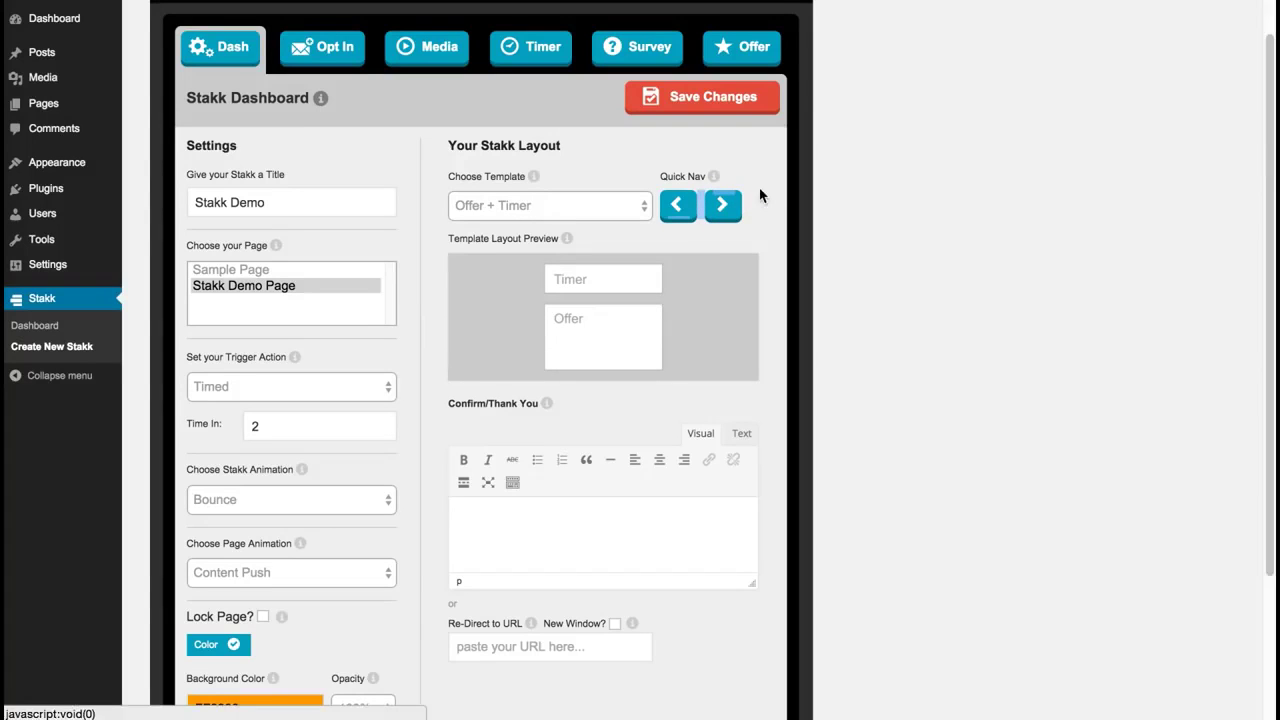
Enter "Thank you!" as the confirmation message, enable New Window for the redirect, and save the changes
left_click_drag(1269, 159, 1258, 192)
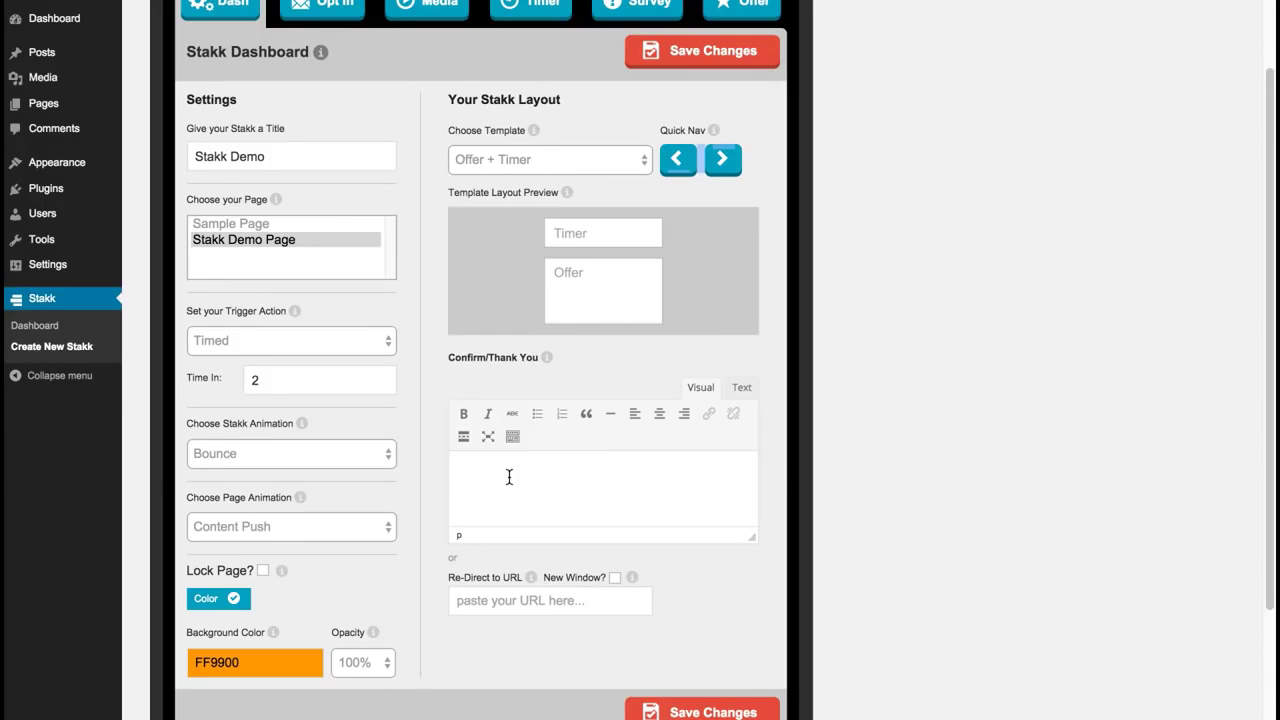
type("hank you!")
left_click(615, 577)
left_click(724, 60)
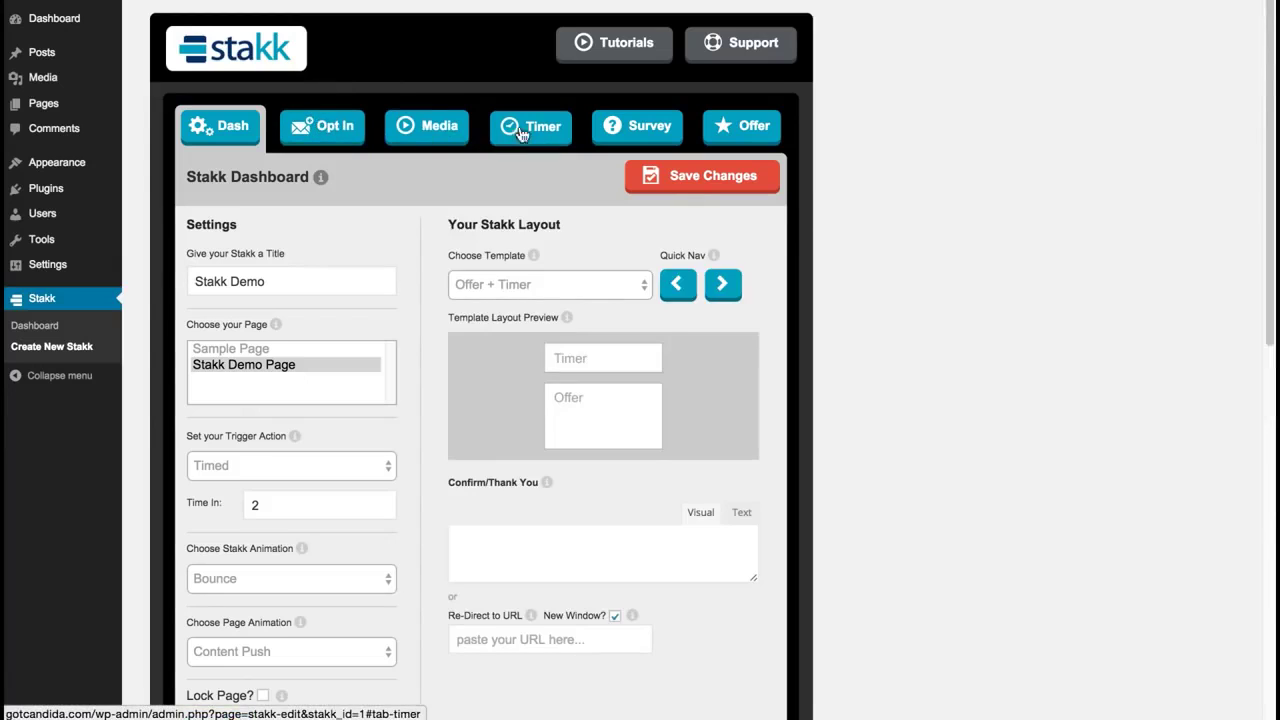
View the Opt In and Media settings and open the countdown timer settings
left_click_drag(1262, 57, 1264, 99)
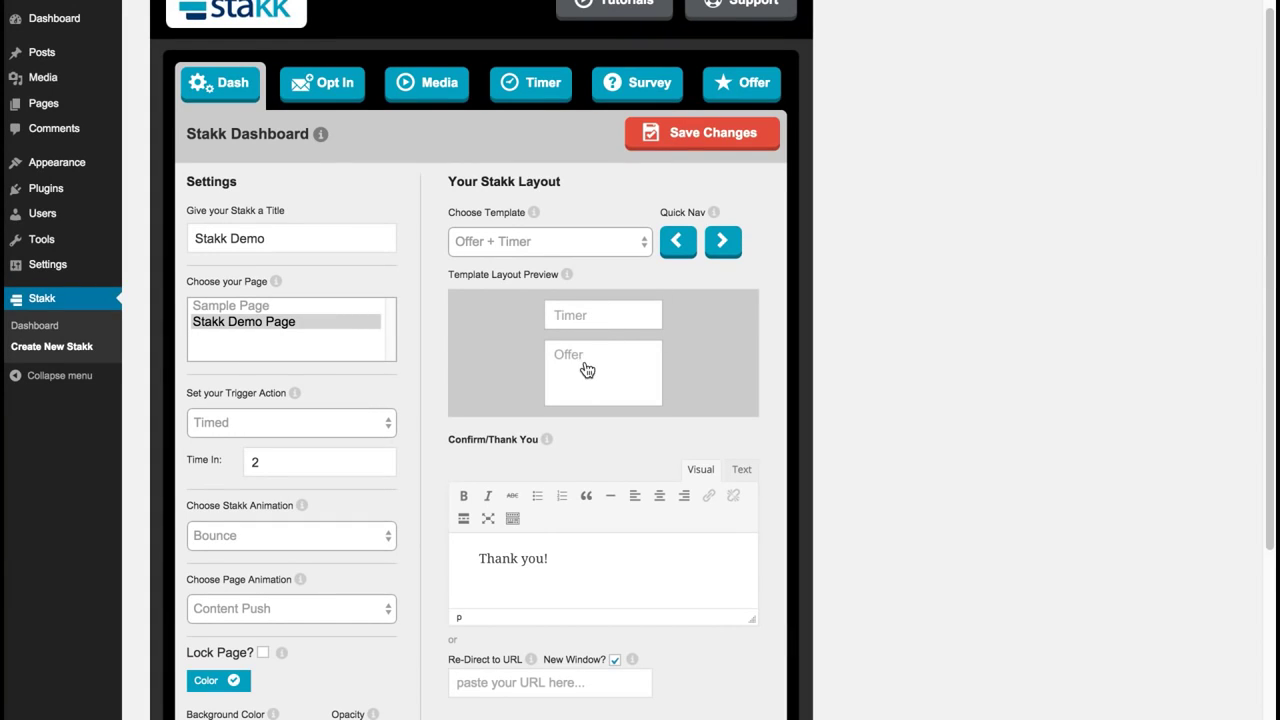
left_click(328, 83)
left_click(433, 88)
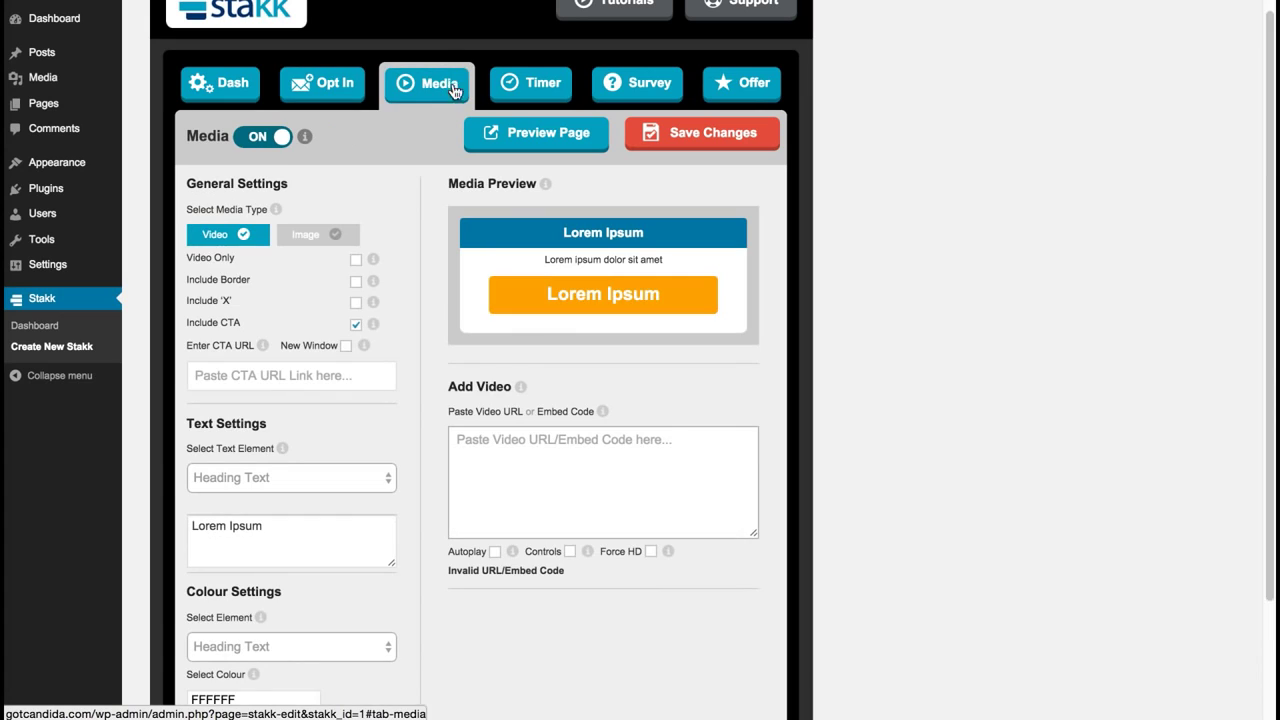
left_click(533, 88)
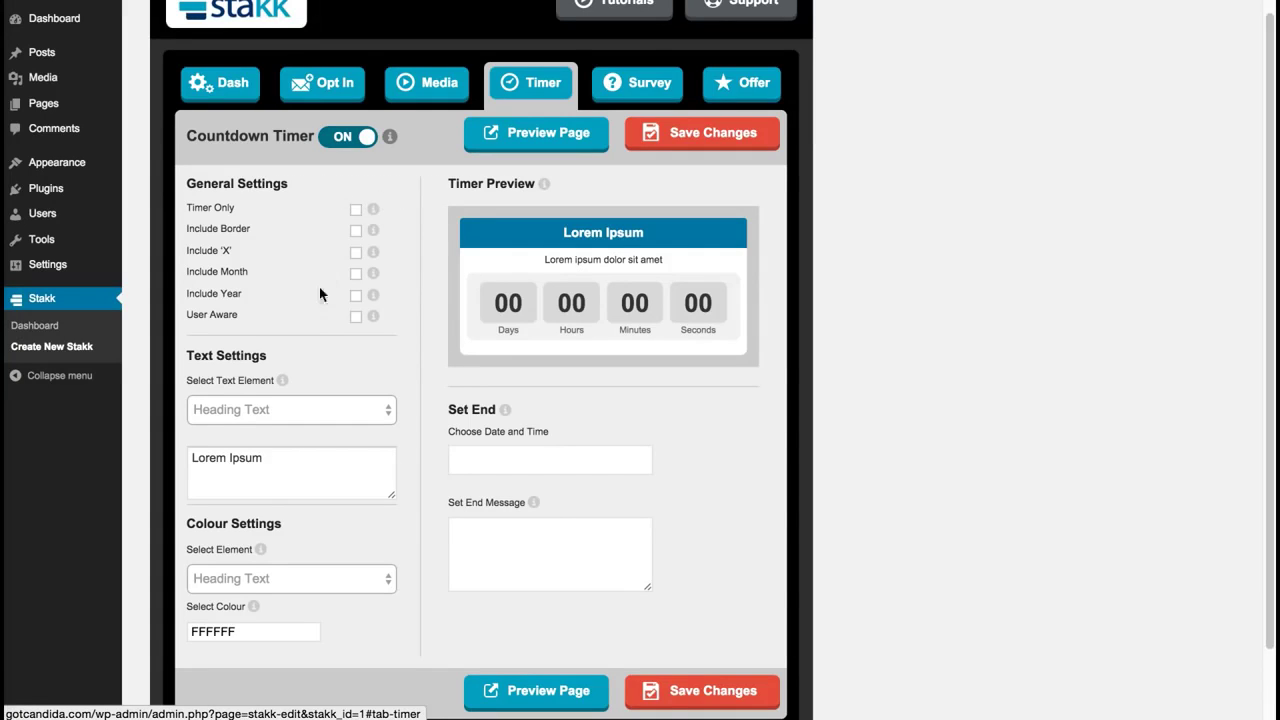
Try the Timer Only, Include Border, Include 'X', Include Month and Include Year options on the countdown timer, toggling each on and off
left_click(357, 212)
left_click(357, 212)
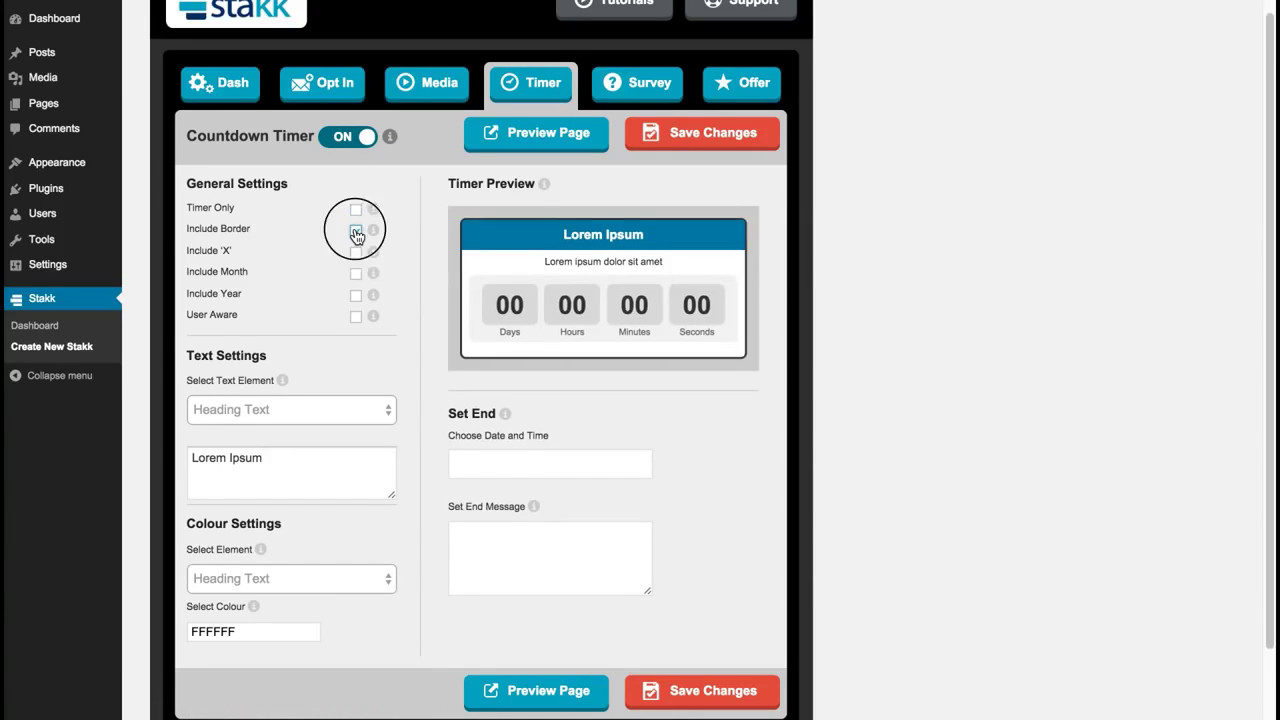
left_click(357, 255)
left_click(356, 254)
left_click(356, 273)
left_click(356, 274)
left_click(356, 295)
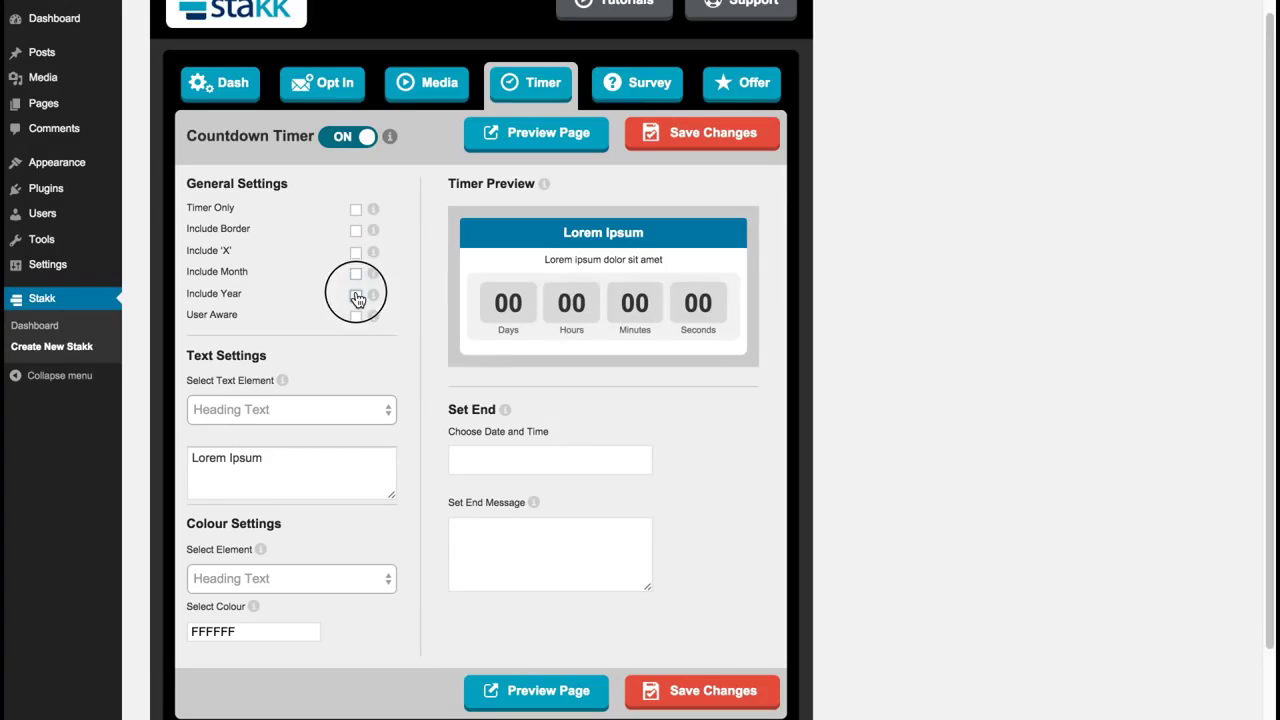
left_click(356, 296)
Try the User Aware option on the countdown timer, toggle it off and view the end date and time picker
left_click(357, 318)
left_click(471, 456)
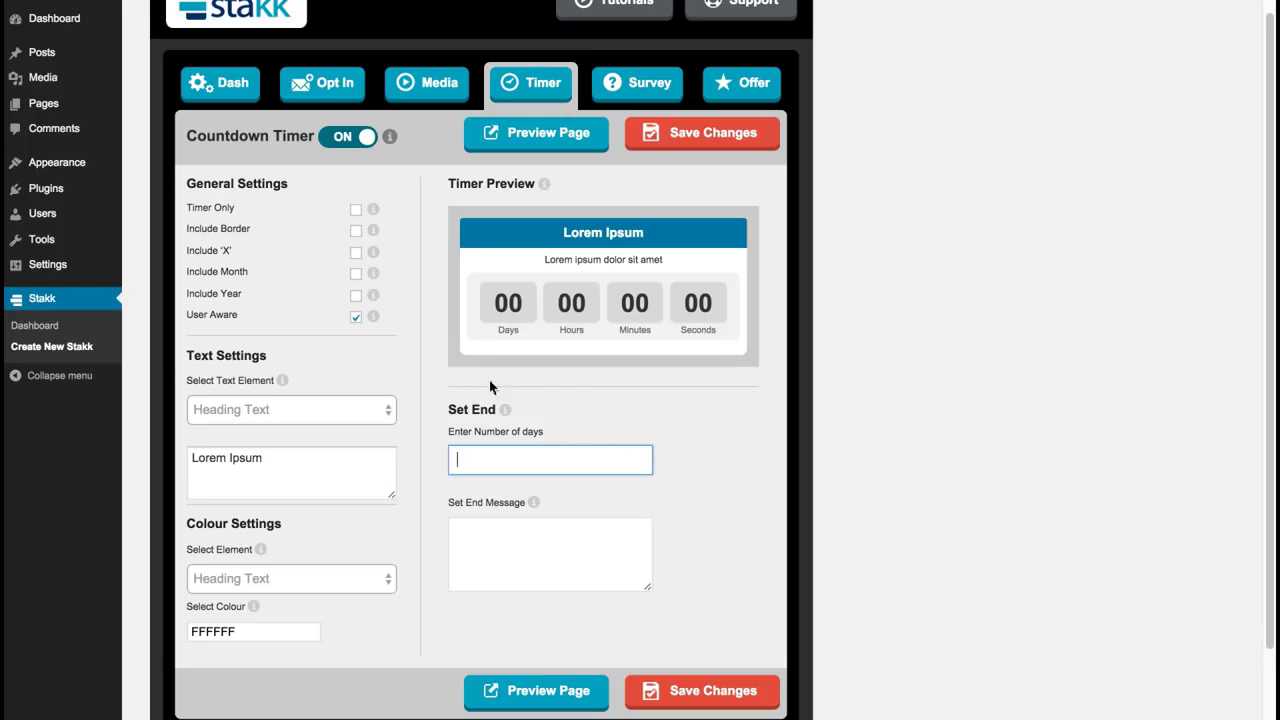
left_click(355, 317)
left_click(528, 460)
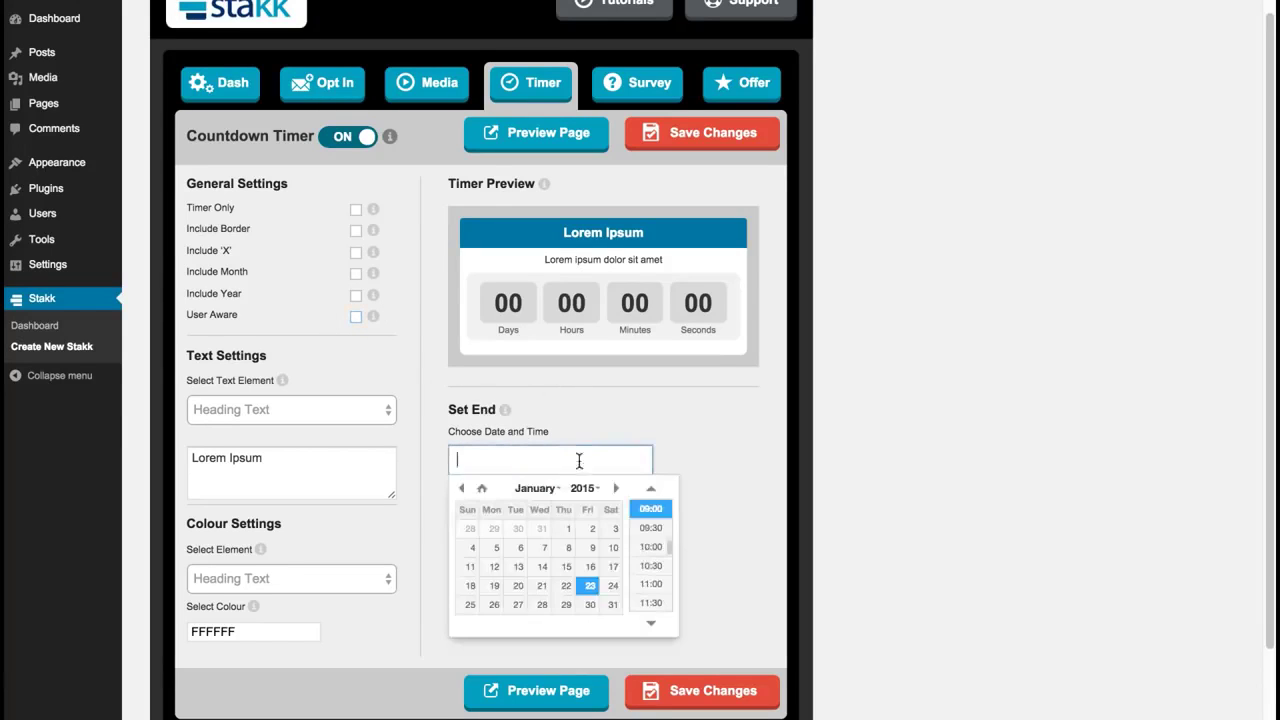
left_click(710, 450)
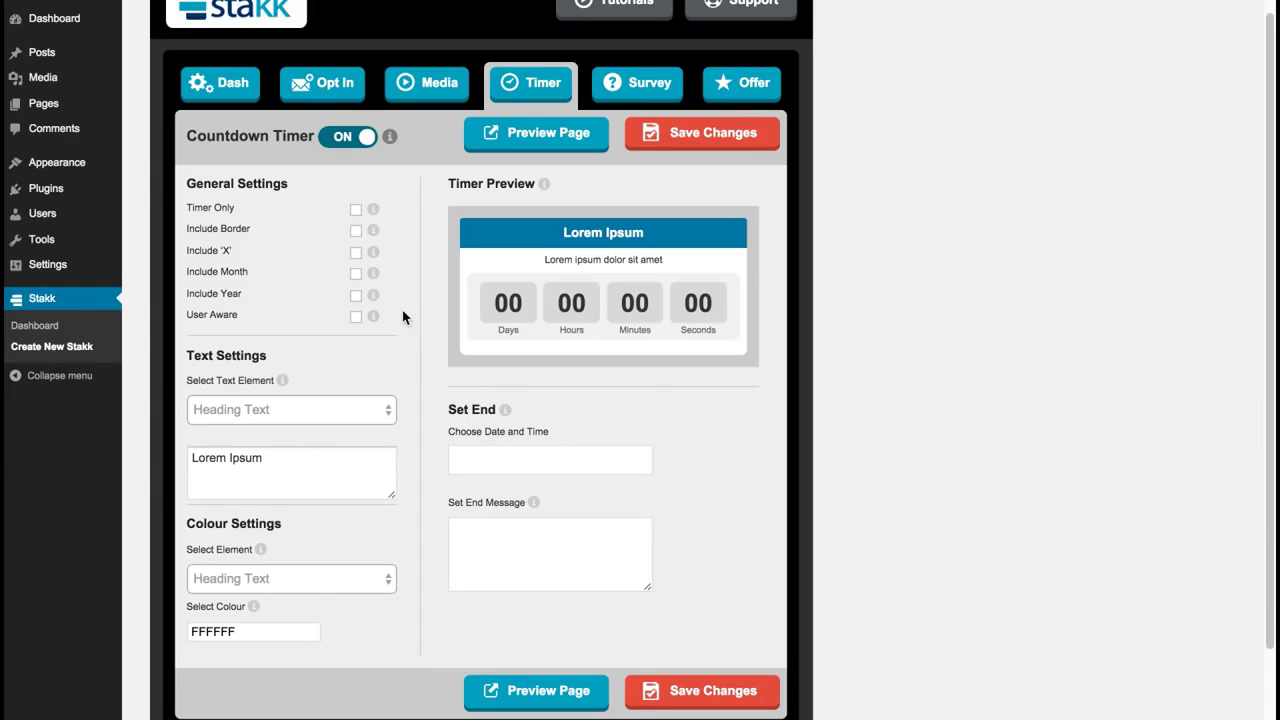
Enable User Aware with an end of 3 days, turn on Timer Only and save the changes
left_click(356, 317)
left_click(470, 457)
type("3")
left_click(357, 211)
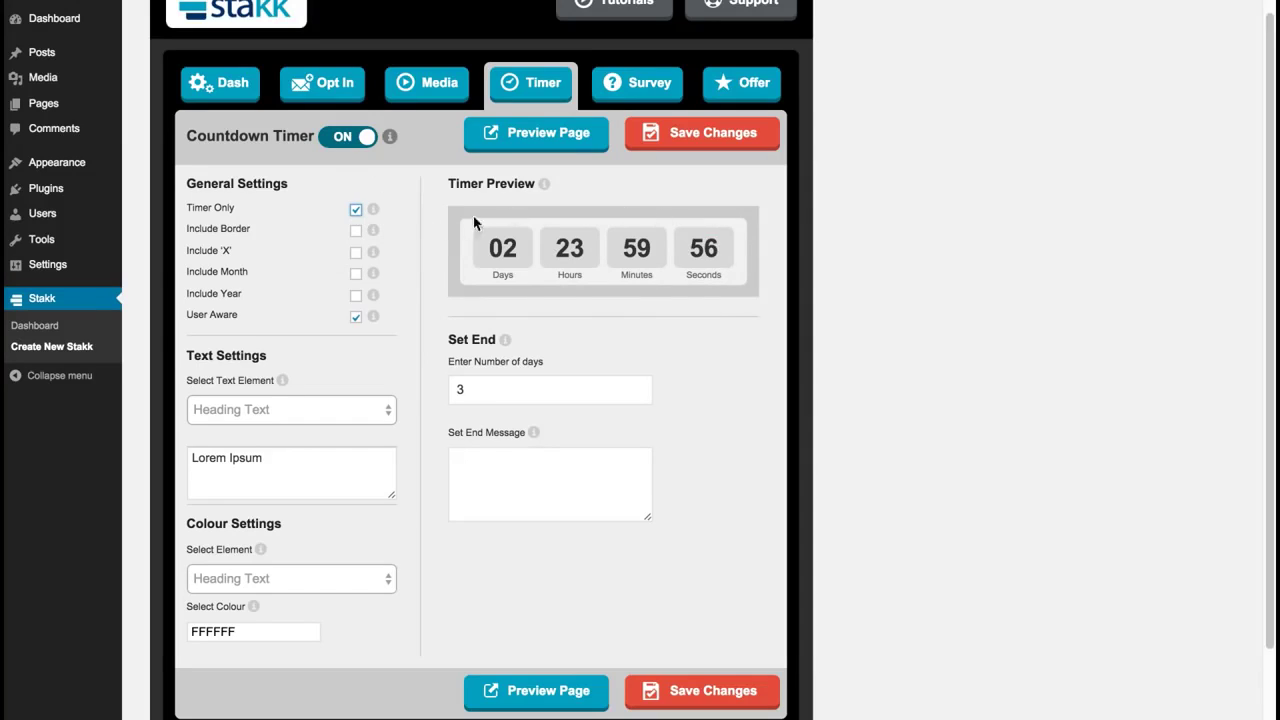
left_click(737, 136)
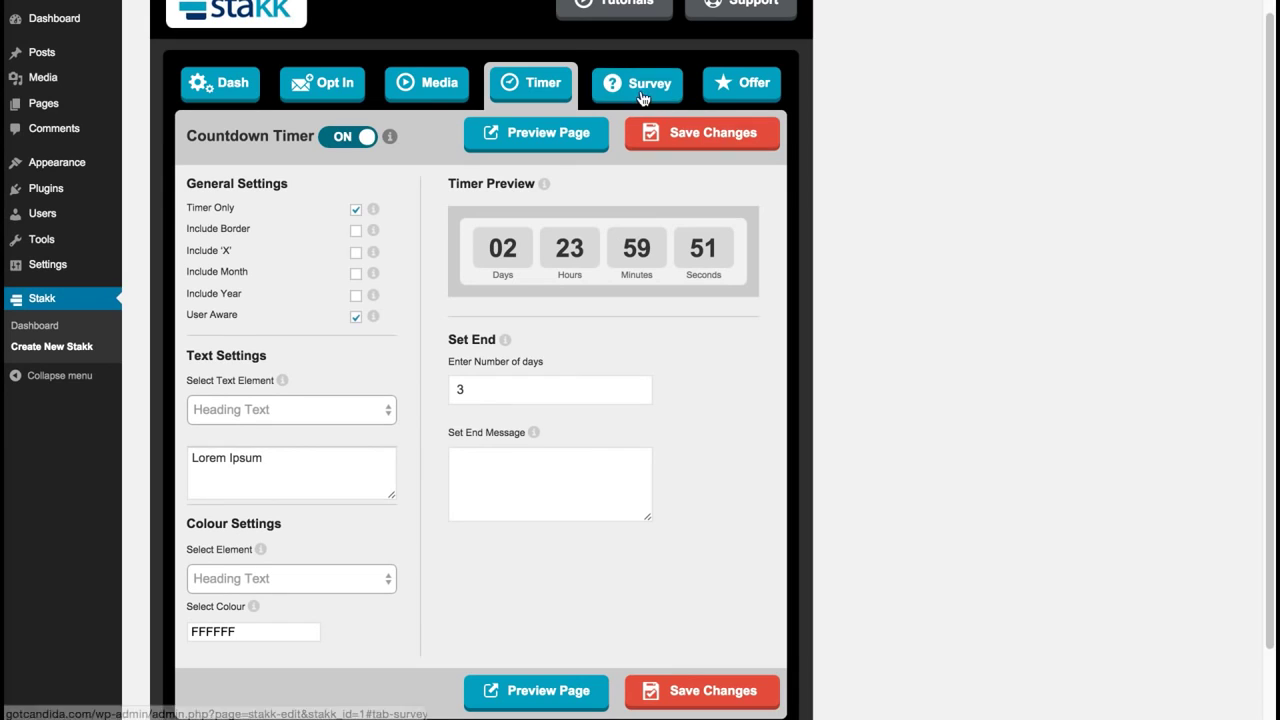
Look over the Survey settings, and enable Trigger Opt In and Include 'X' in the Offer settings
left_click(668, 88)
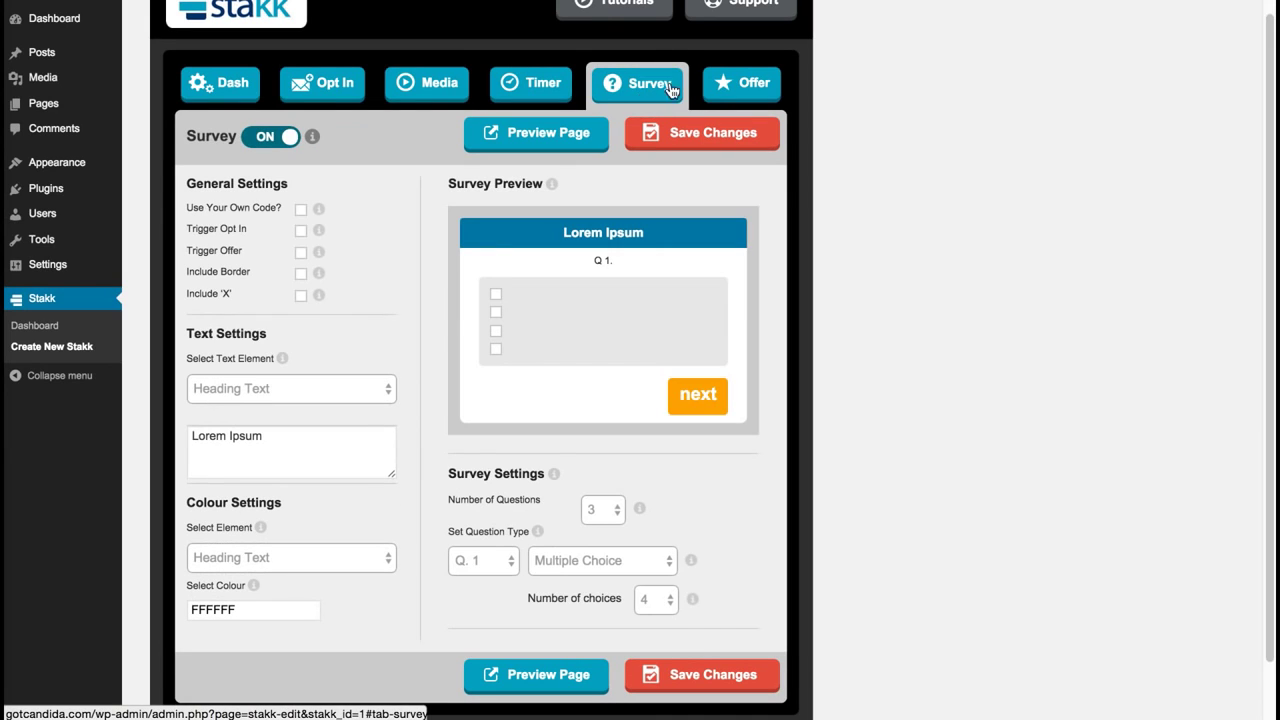
left_click(760, 90)
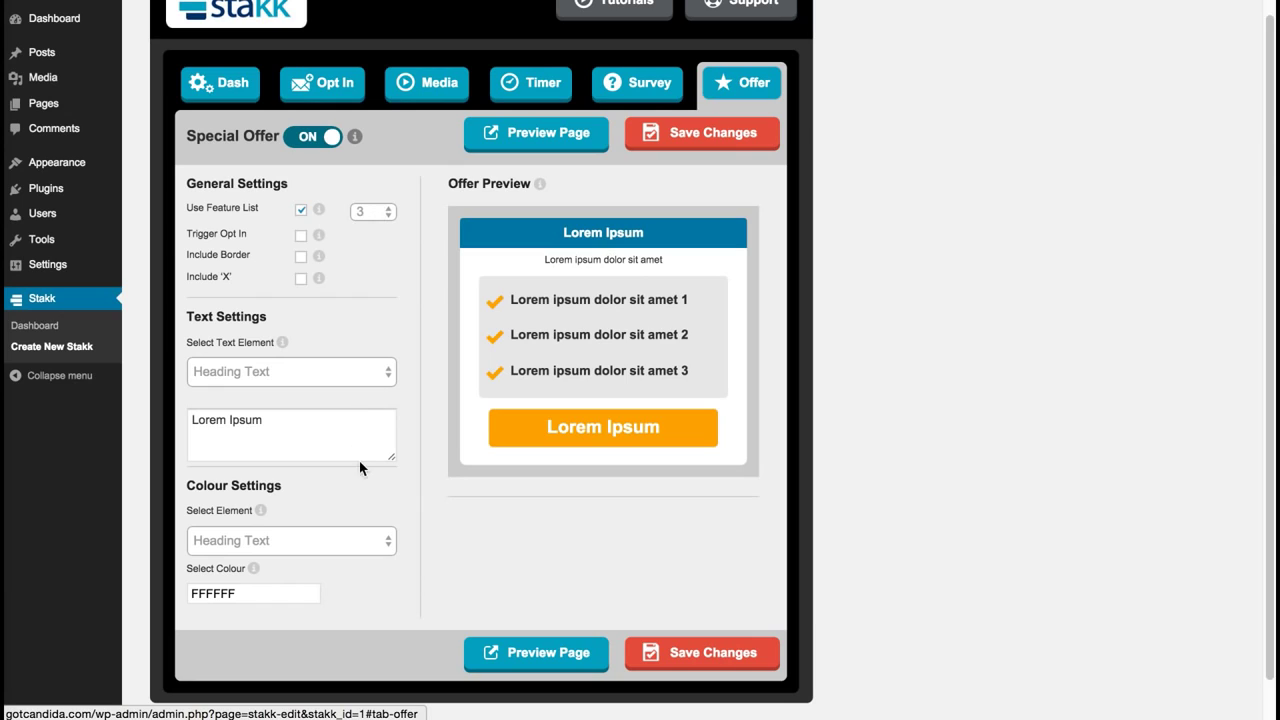
left_click(374, 212)
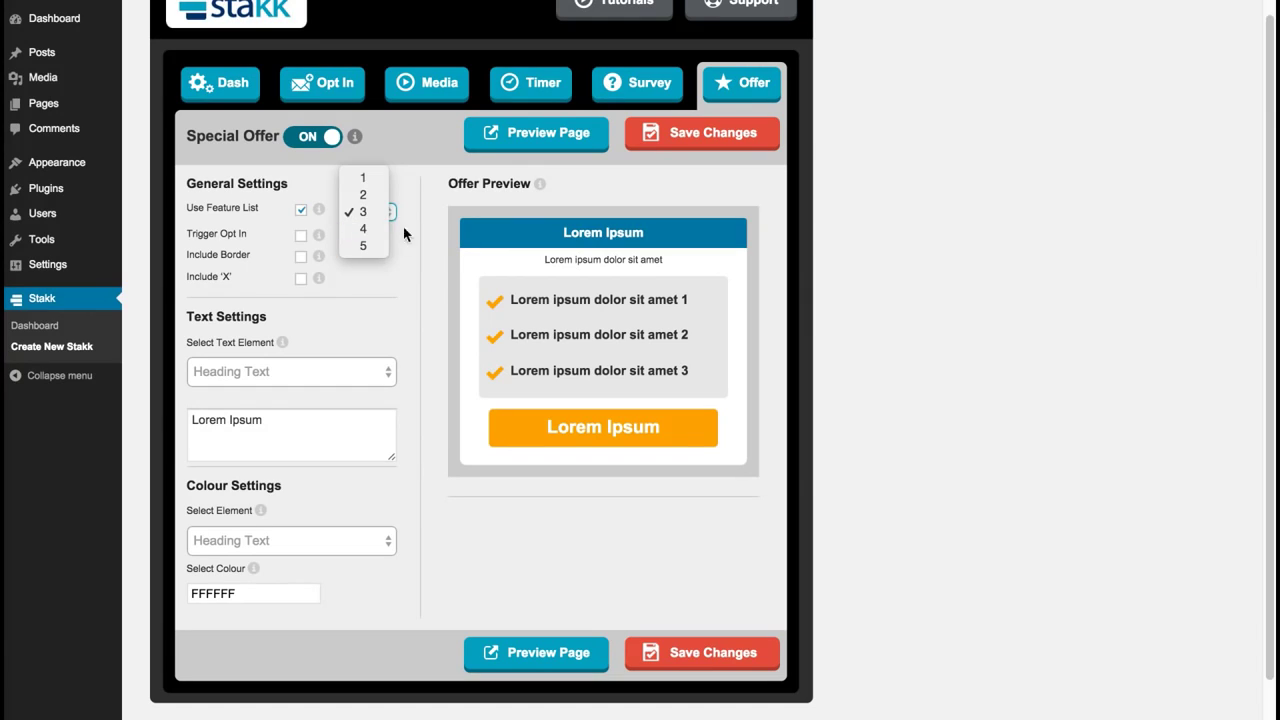
left_click(399, 215)
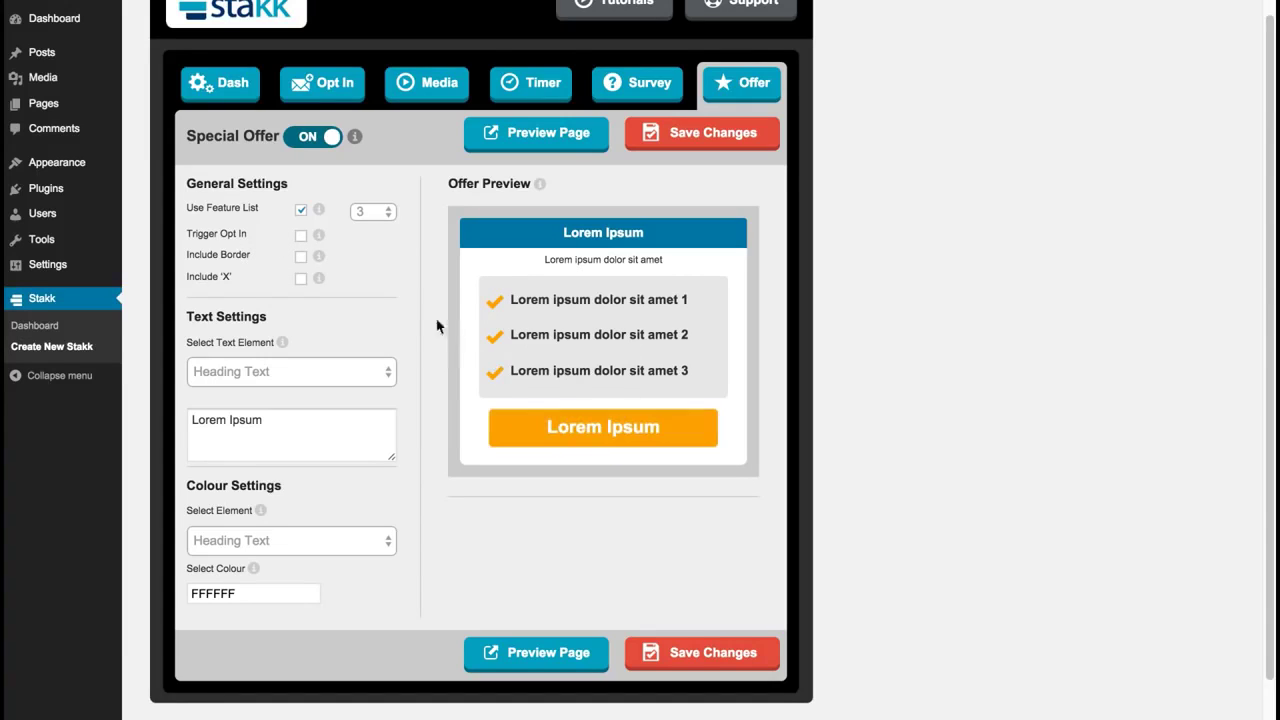
left_click(301, 237)
left_click(301, 279)
Clear the Sub Heading Text of the special offer
left_click(304, 376)
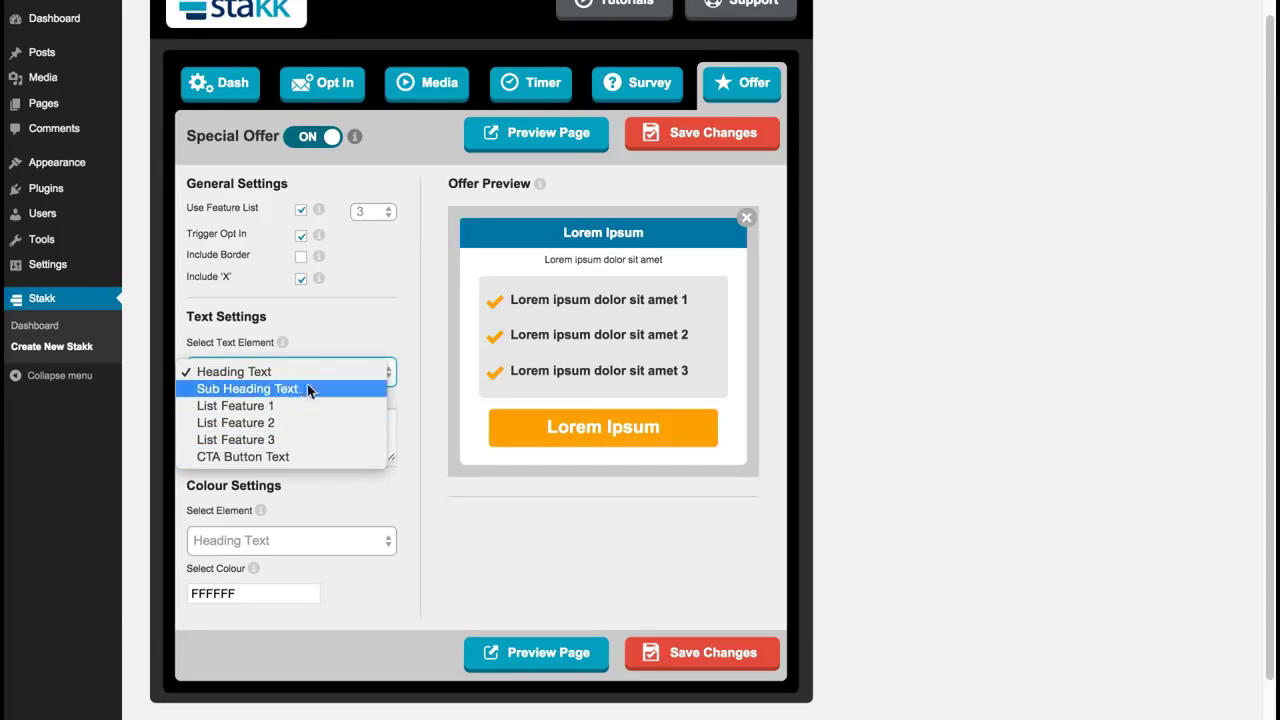
left_click(371, 327)
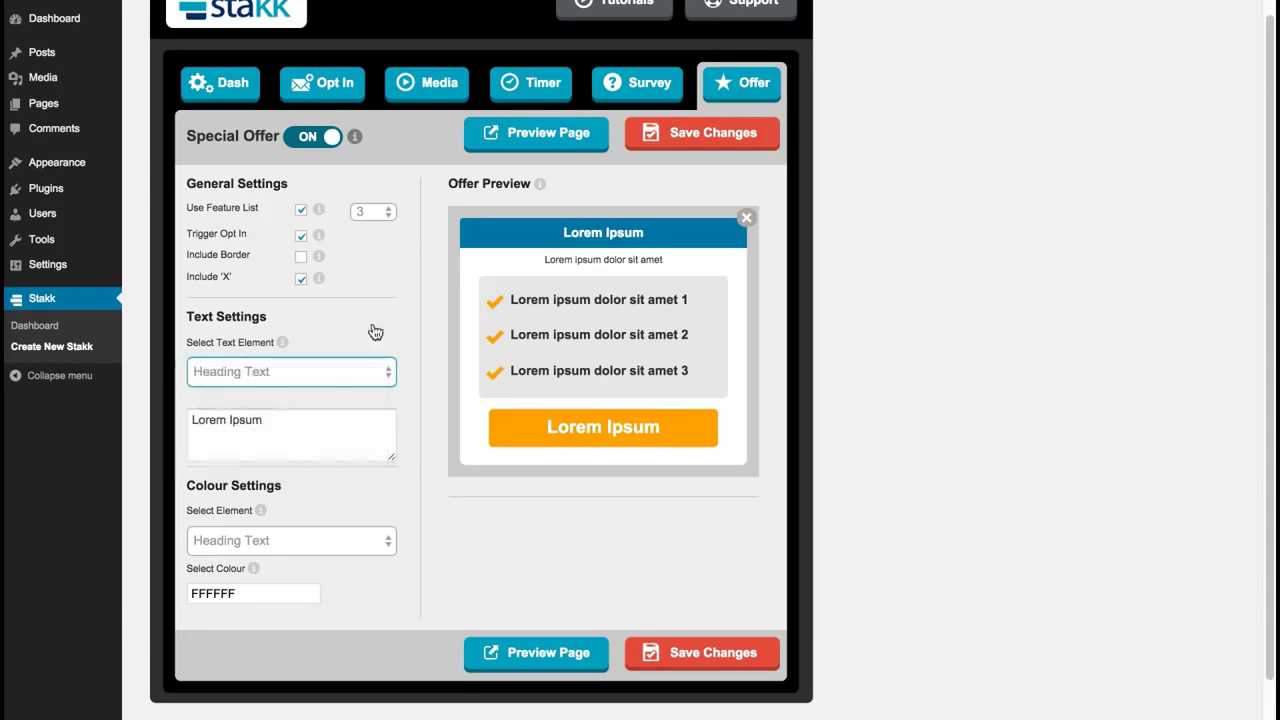
left_click(301, 376)
left_click(295, 389)
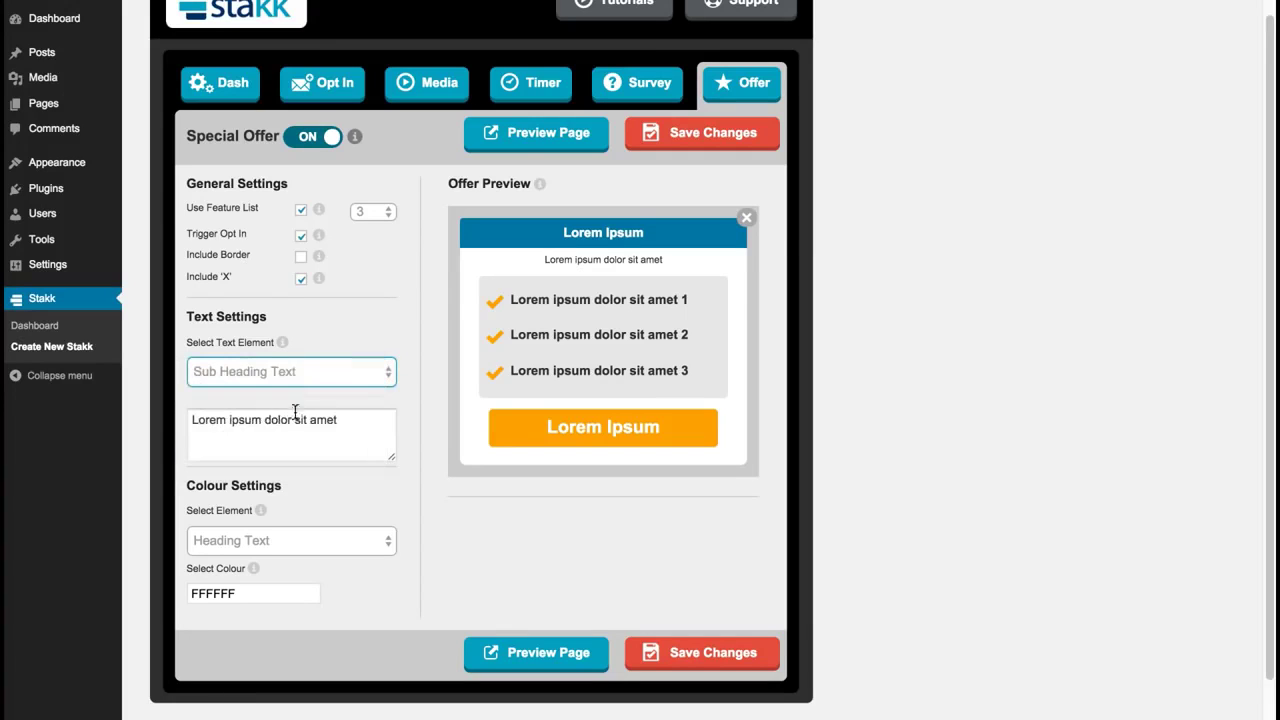
left_click_drag(336, 420, 189, 416)
key("BackSpace")
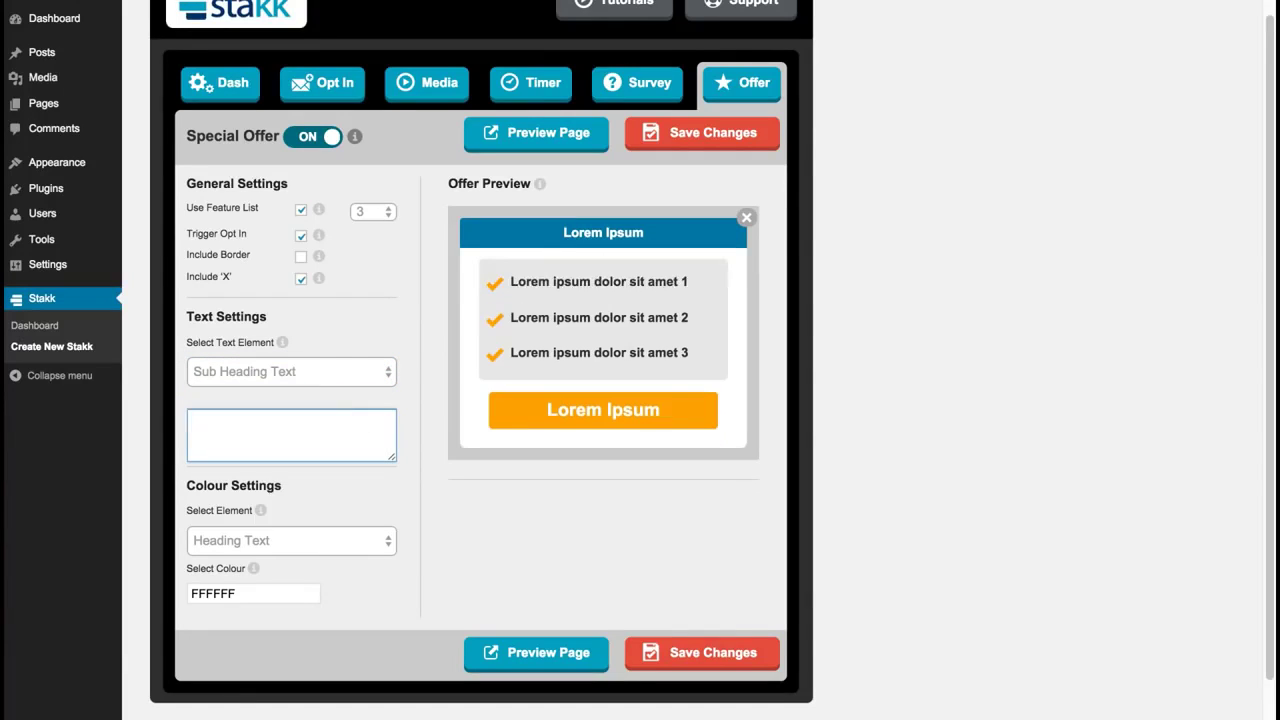
Set the special offer's CTA Button Text to "Click Here.."
left_click(309, 374)
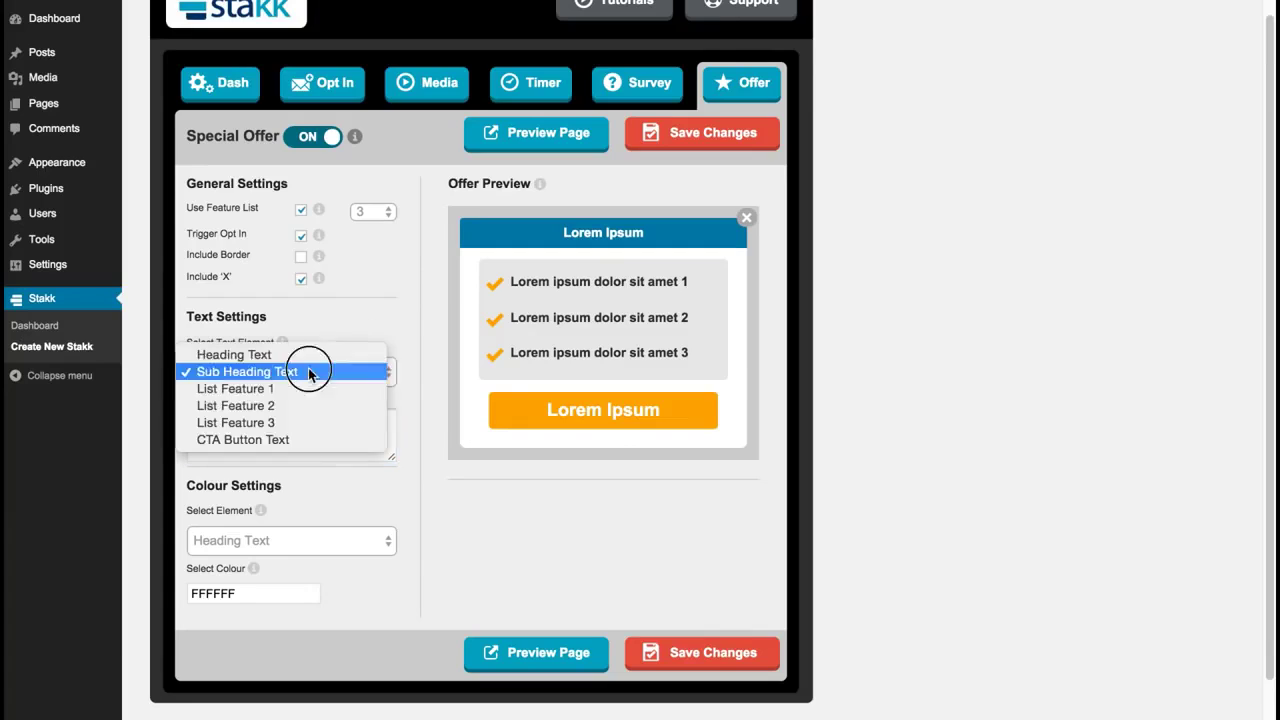
left_click(260, 440)
left_click_drag(289, 428, 184, 417)
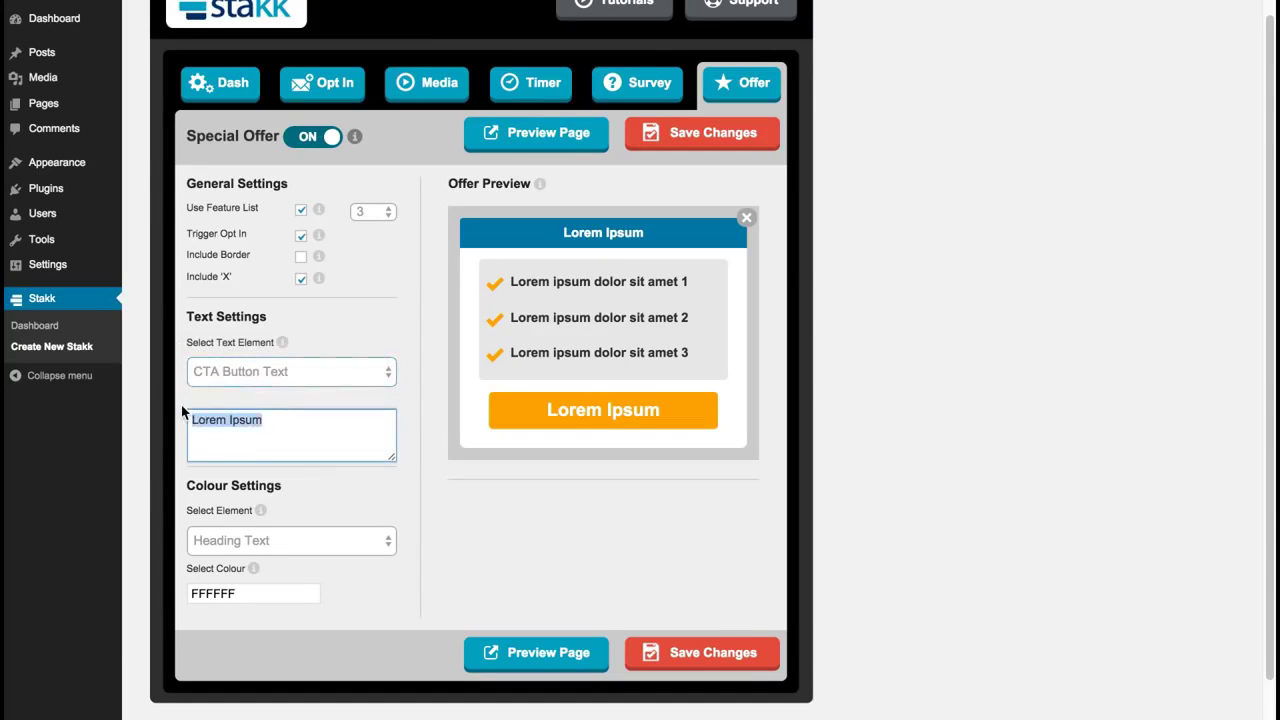
type("Click h")
key("BackSpace")
type("Here..")
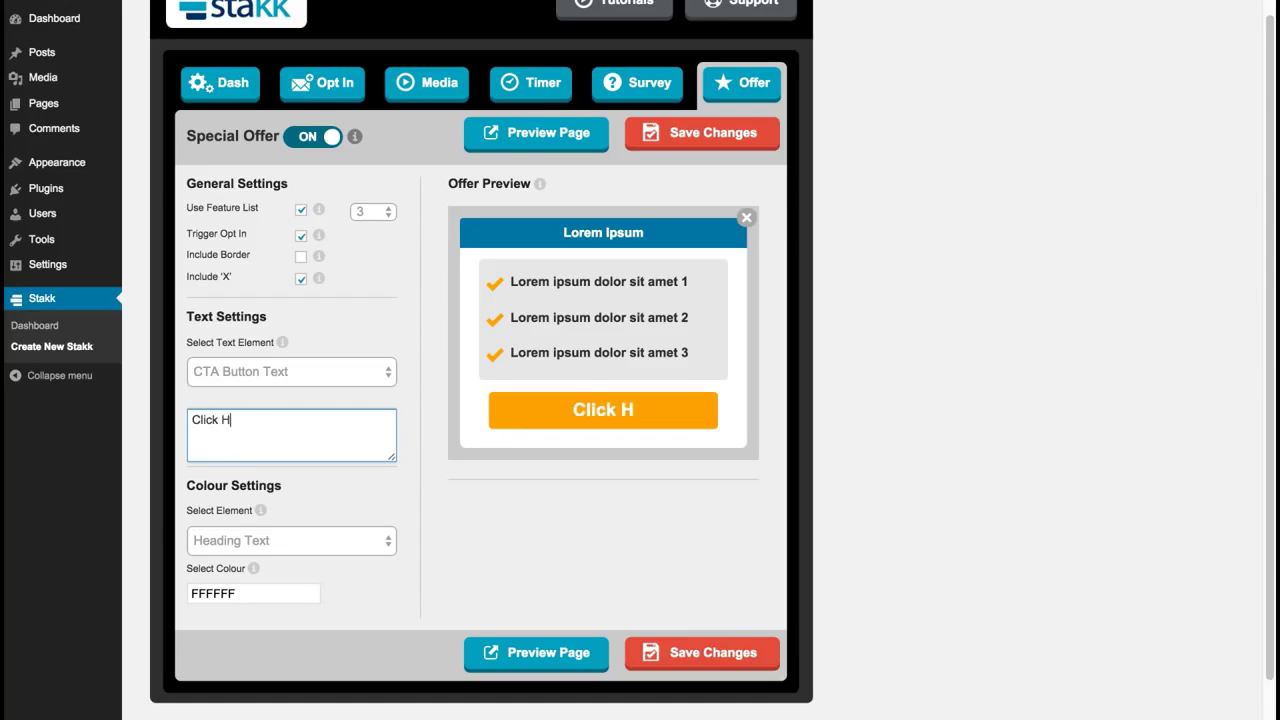
left_click(414, 349)
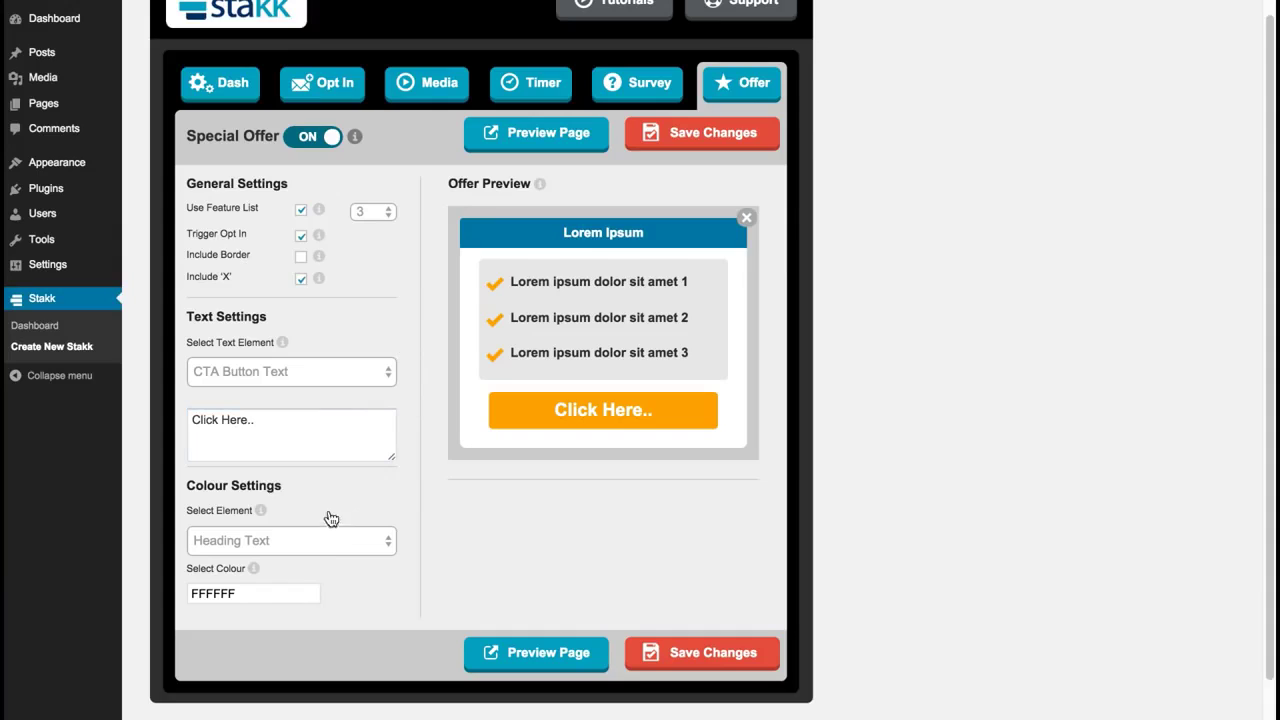
Change the special offer's Heading Background colour to dark blue 004059
left_click(293, 547)
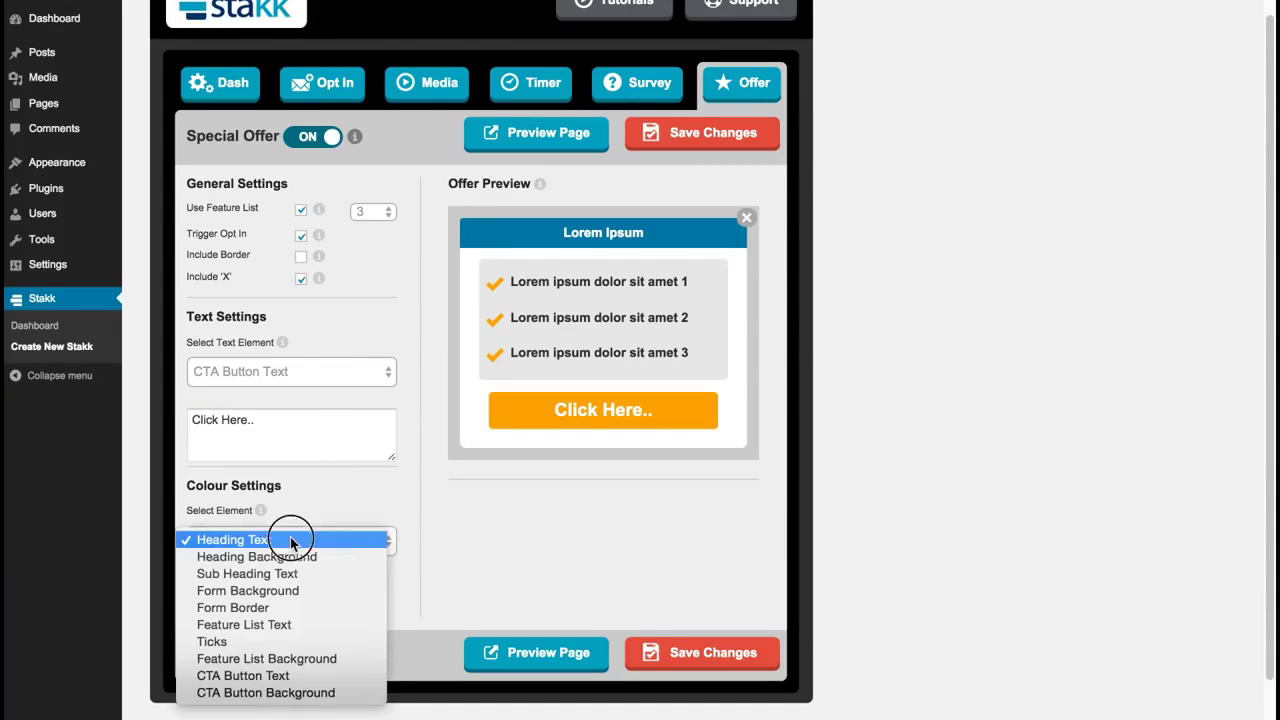
left_click(290, 556)
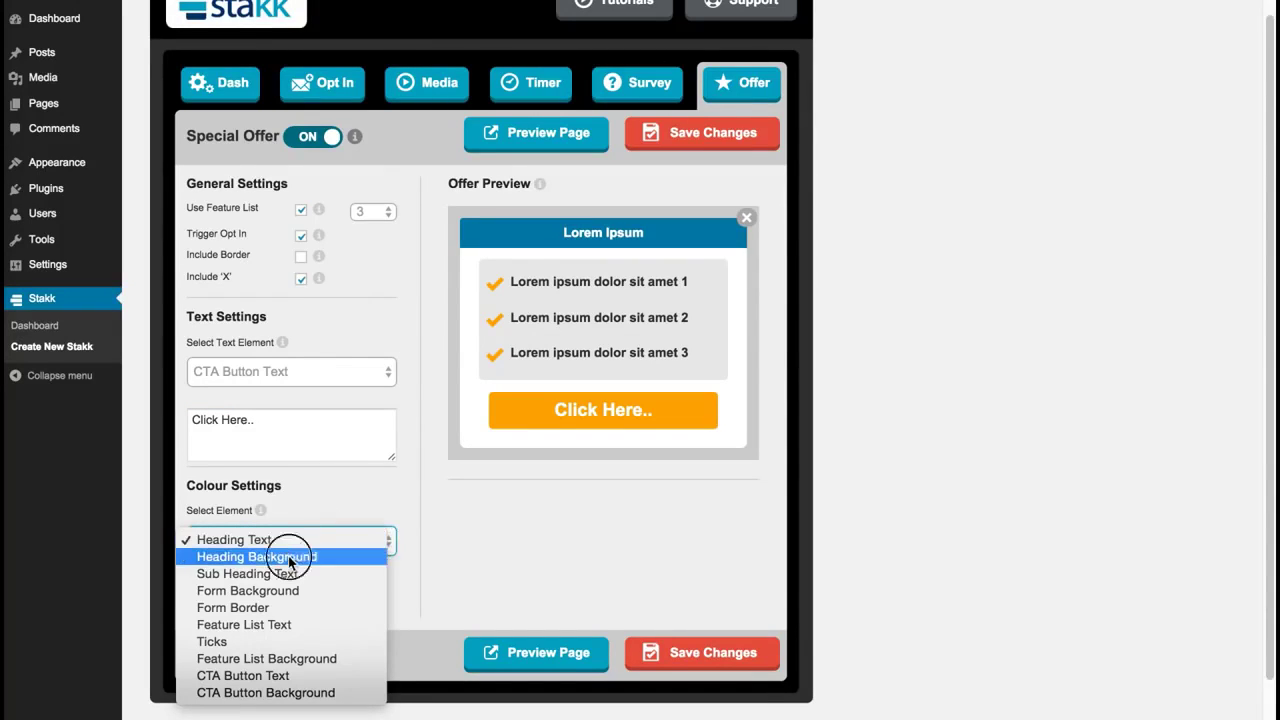
left_click(272, 605)
left_click_drag(343, 660, 342, 685)
left_click(337, 580)
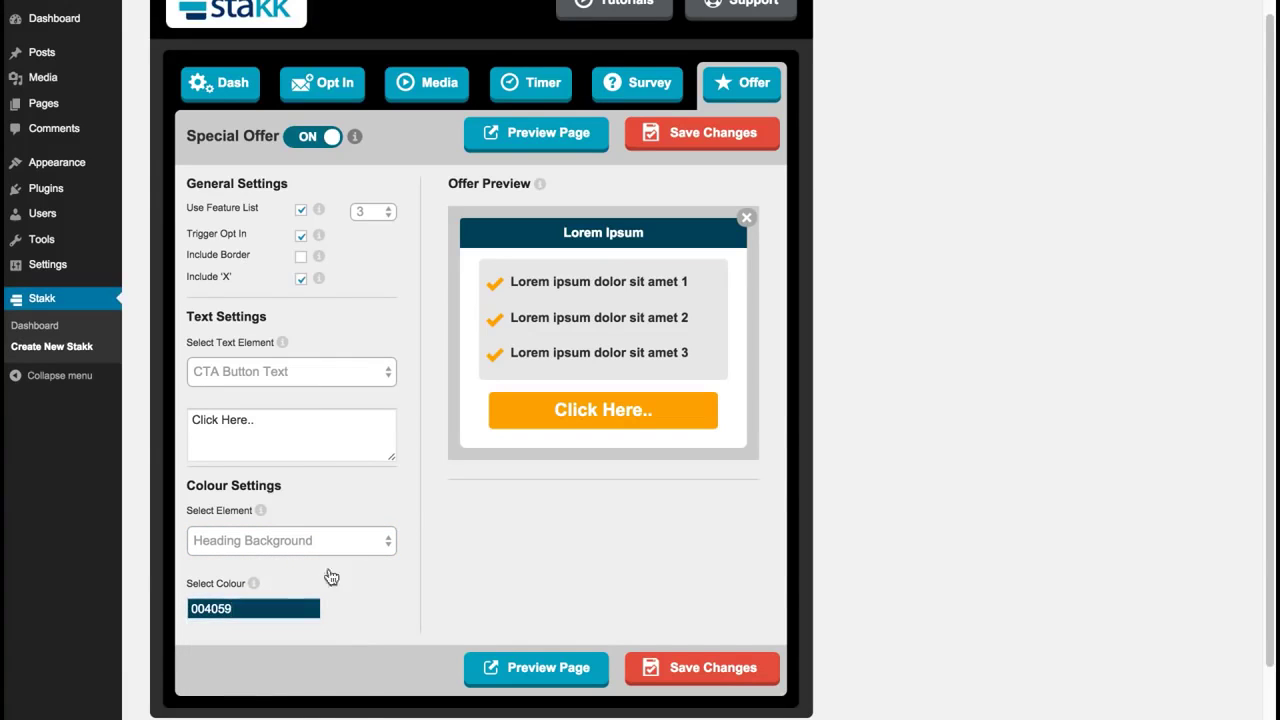
Change the special offer's Form Background colour to dark grey 303030 and save the changes
left_click(300, 540)
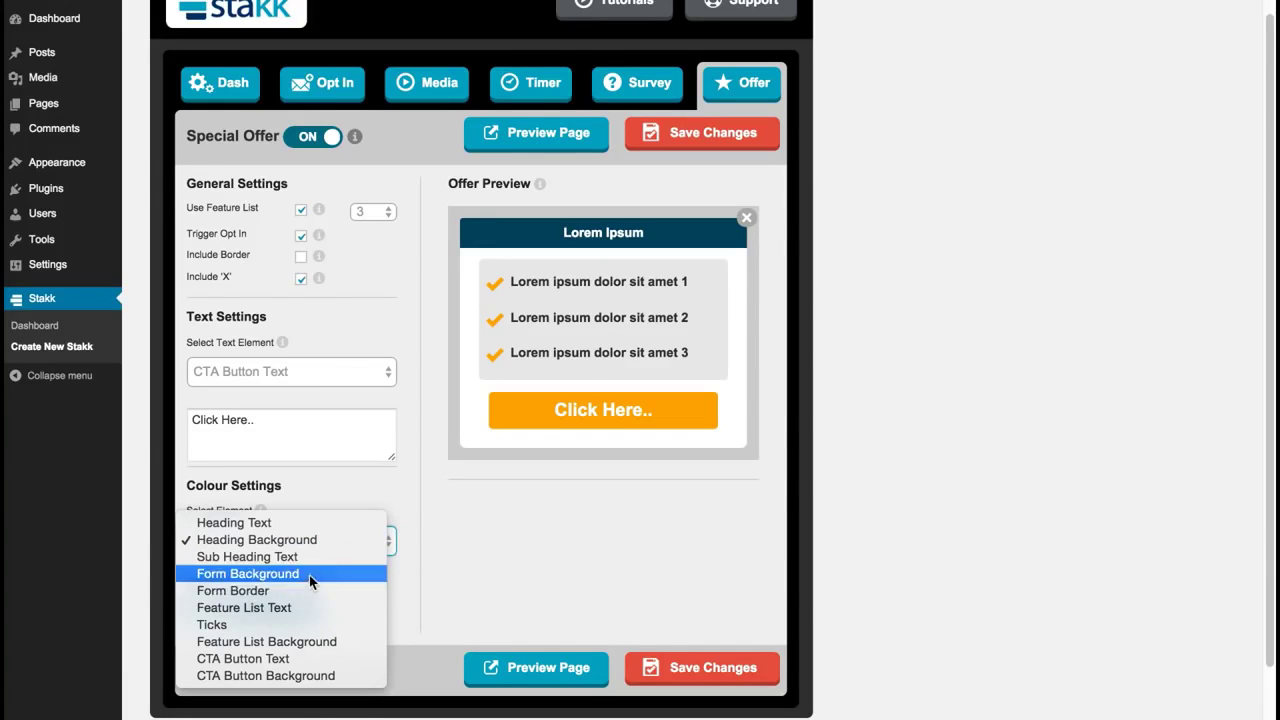
left_click(290, 573)
left_click(286, 609)
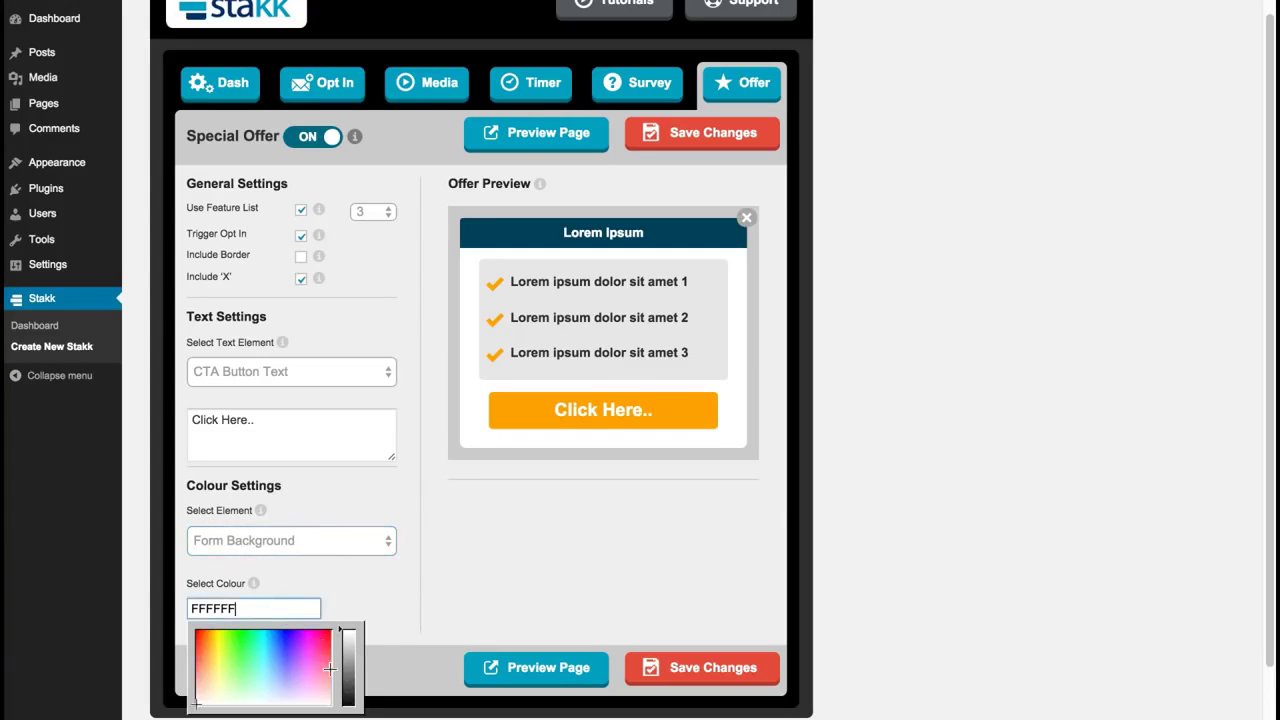
left_click_drag(348, 688, 349, 695)
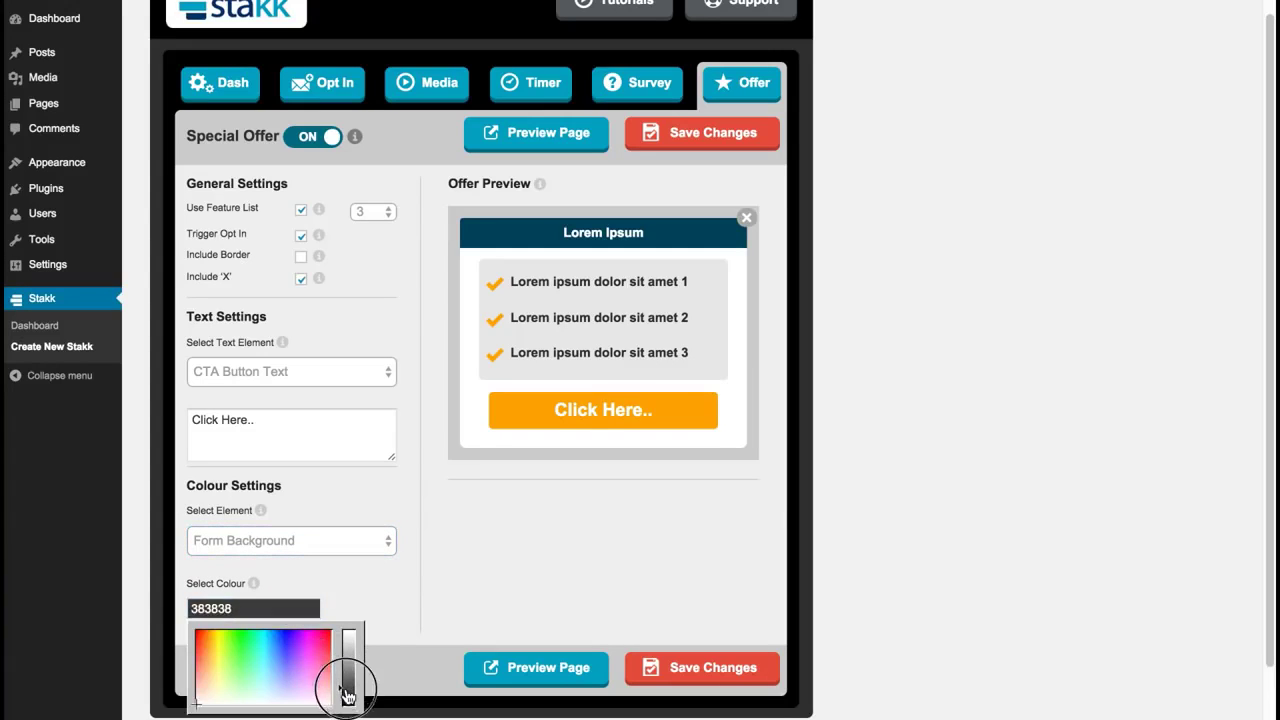
left_click(385, 582)
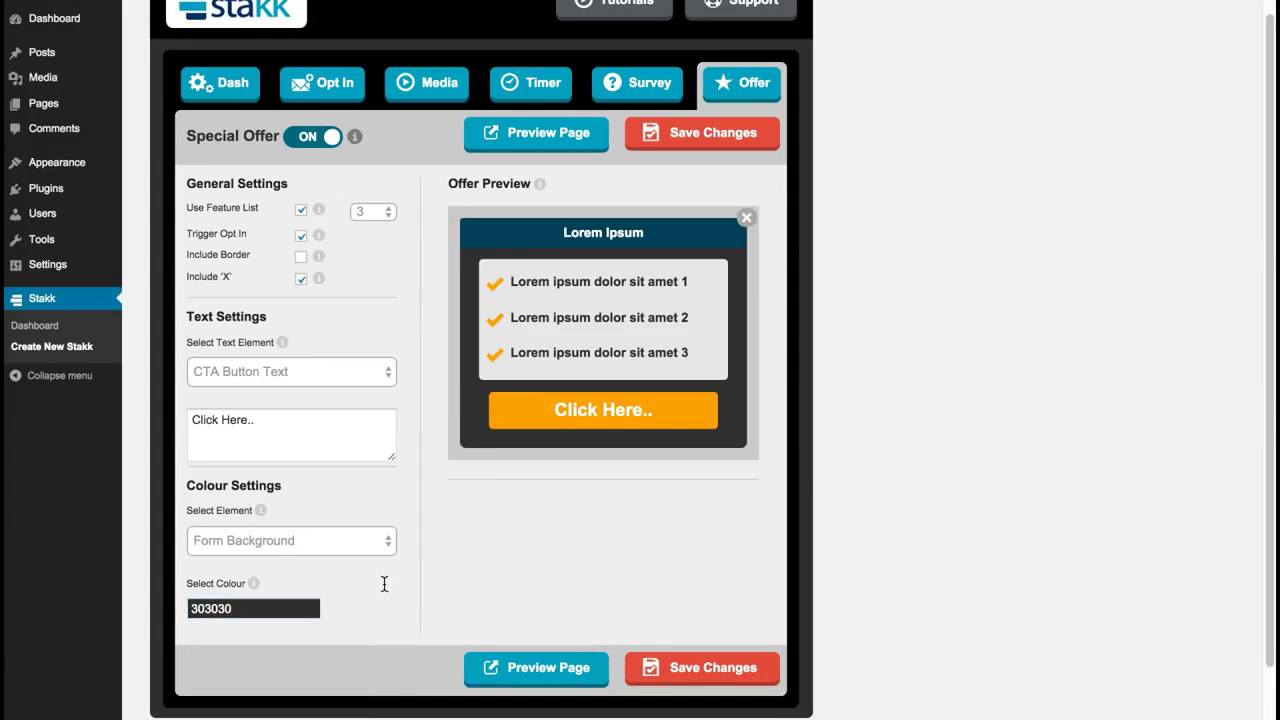
left_click(734, 670)
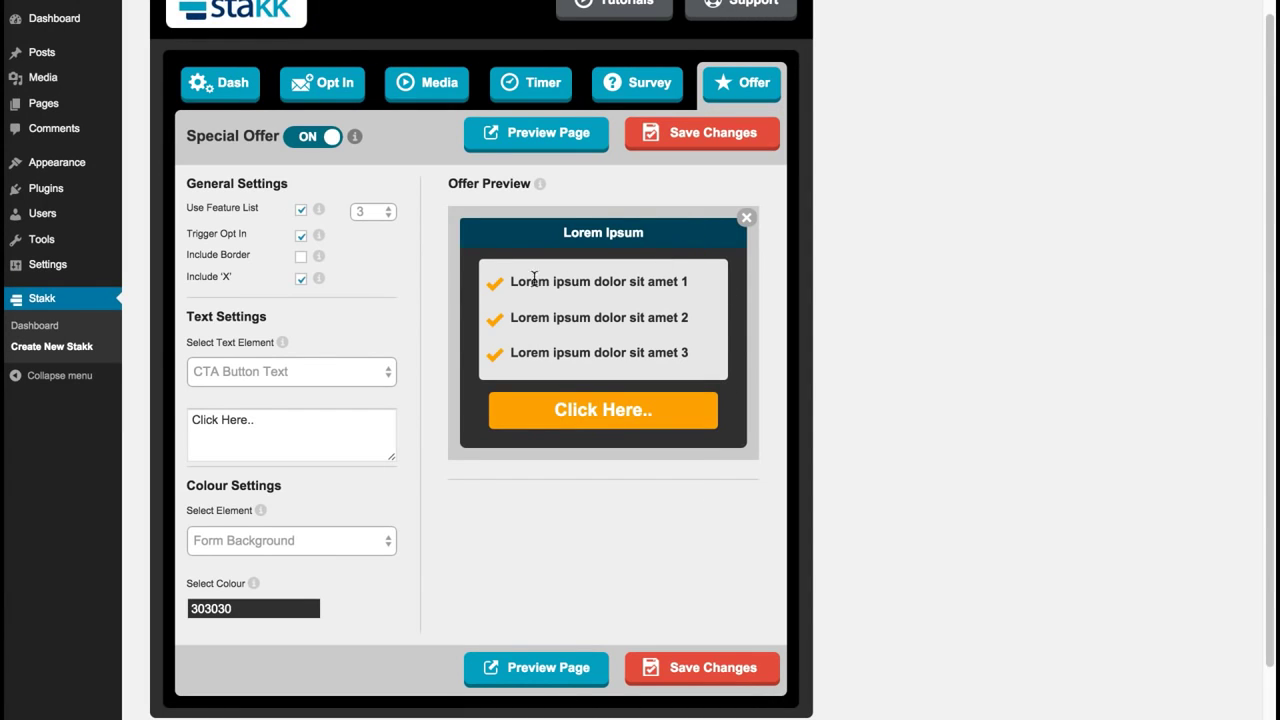
In the Opt In settings, try Use Your Own Form Code? and Include Border on and off, and enable Include 'X'
left_click(328, 86)
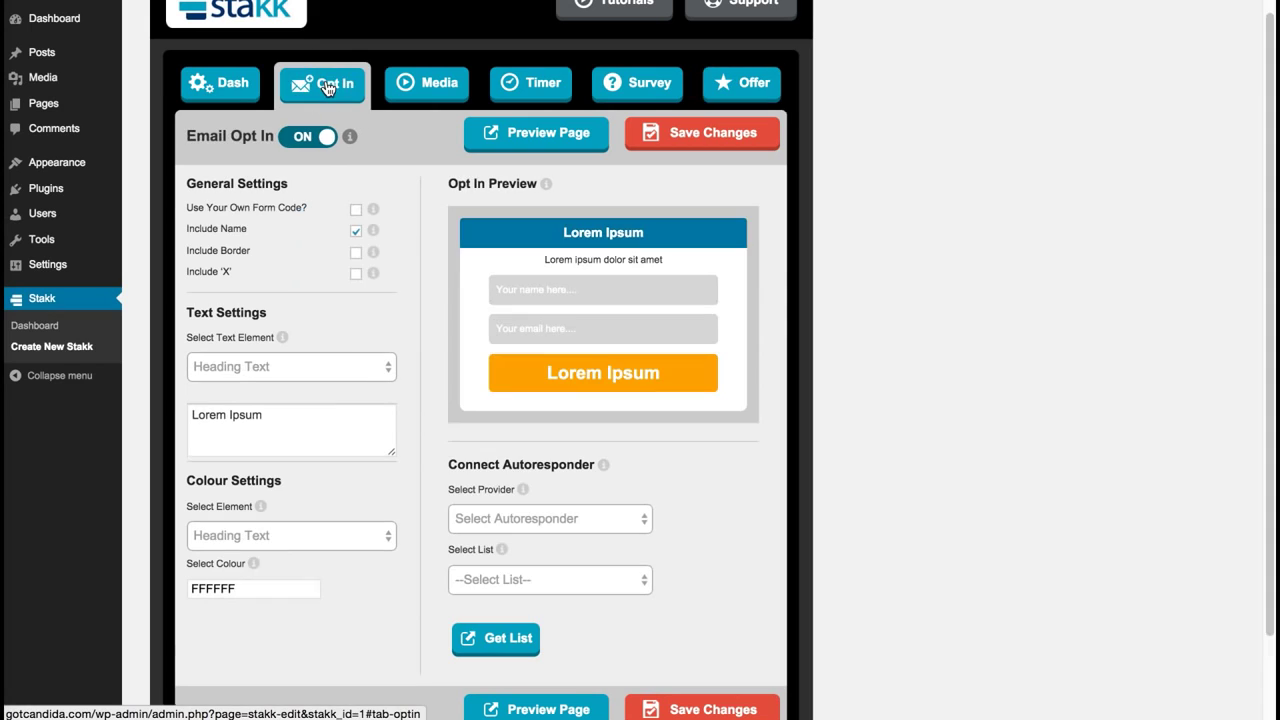
left_click(357, 211)
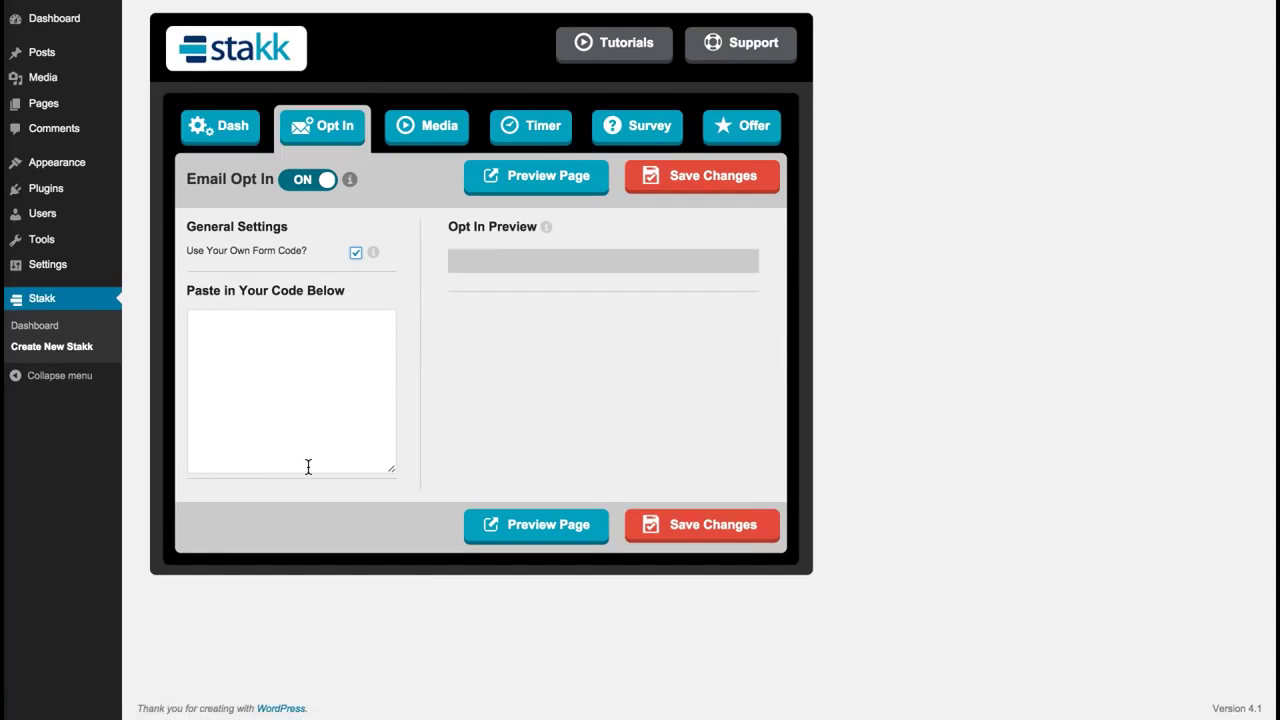
left_click(355, 253)
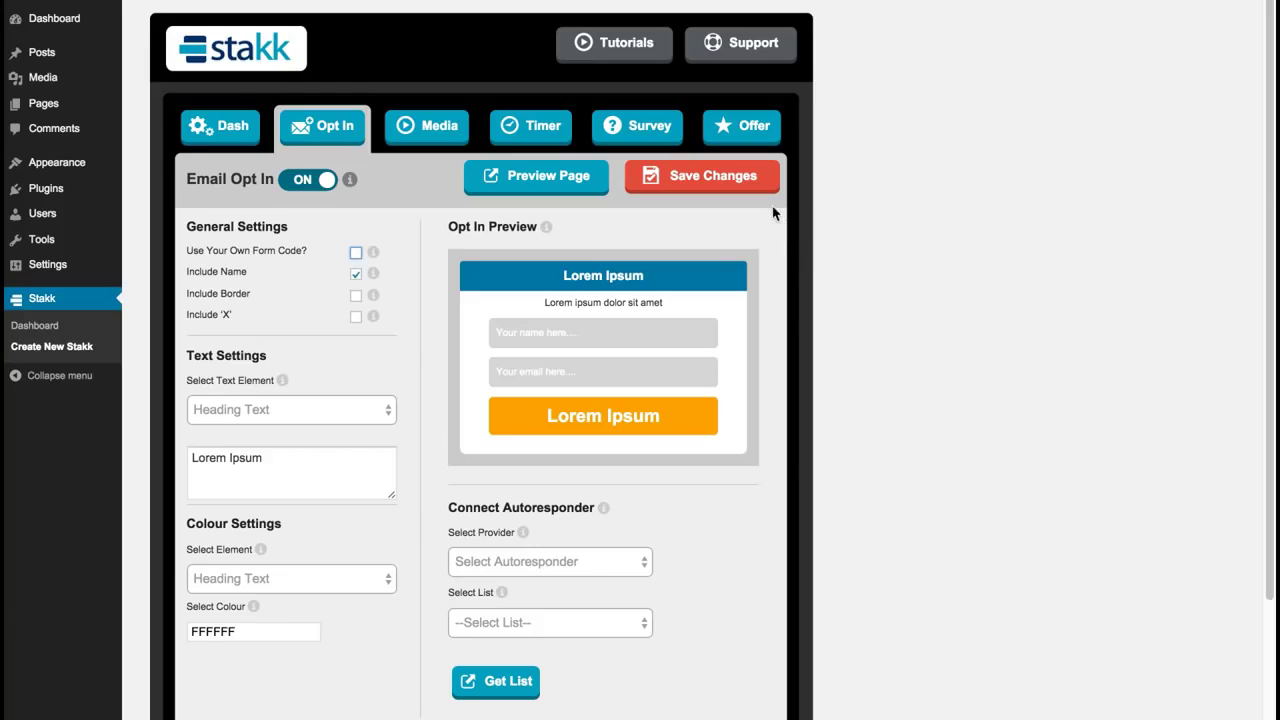
scroll(1246, 229, "down", 2)
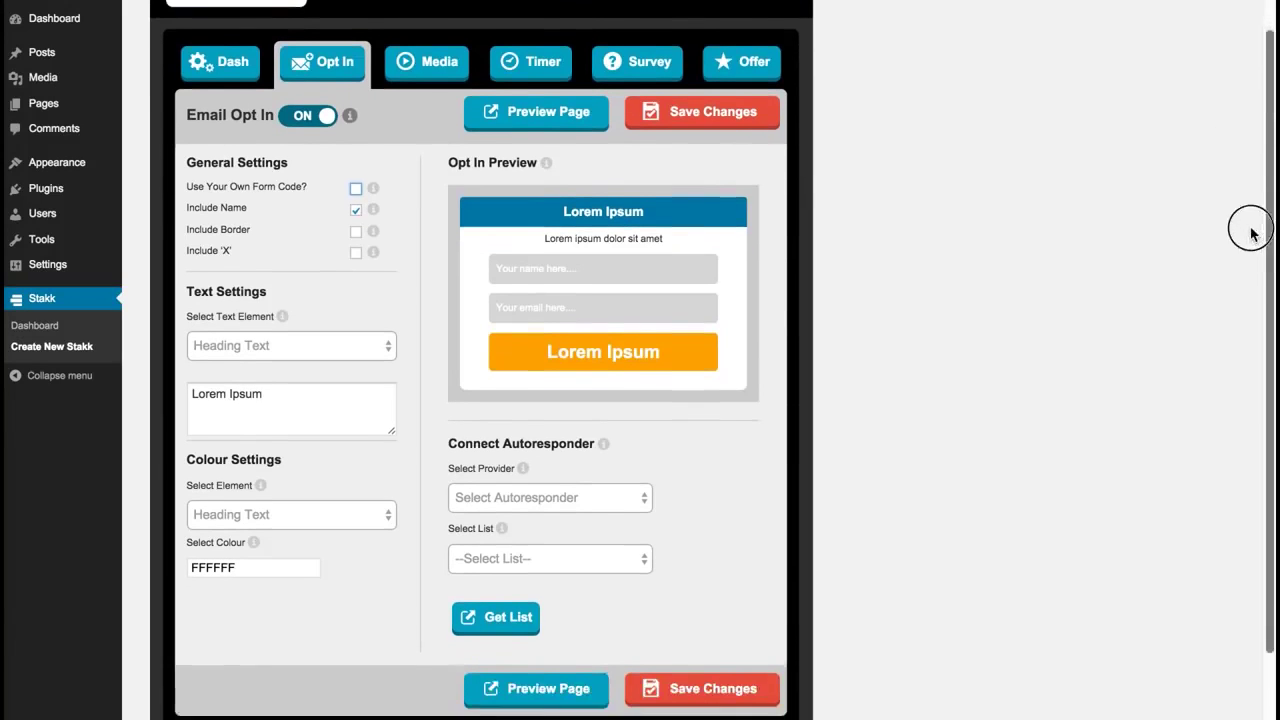
left_click(356, 219)
left_click(356, 219)
left_click(357, 240)
left_click(357, 240)
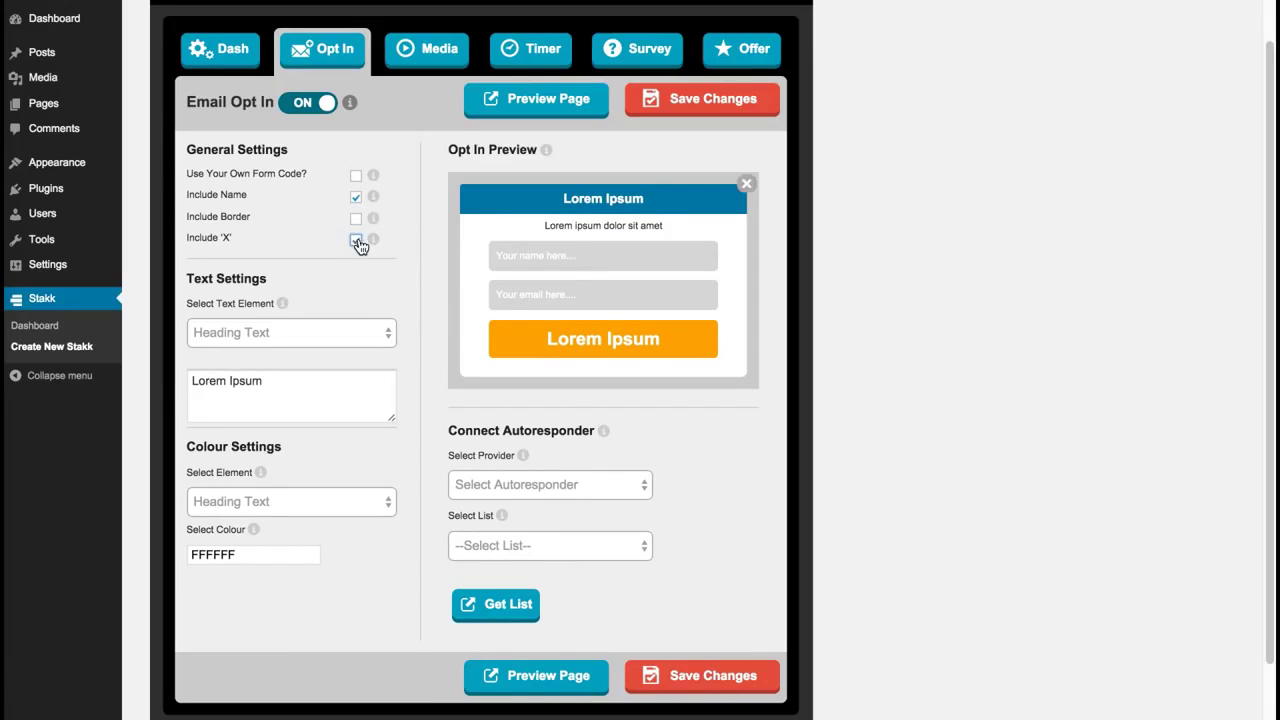
left_click(357, 241)
View the Media and Timer settings and return to the Opt In settings
left_click(445, 54)
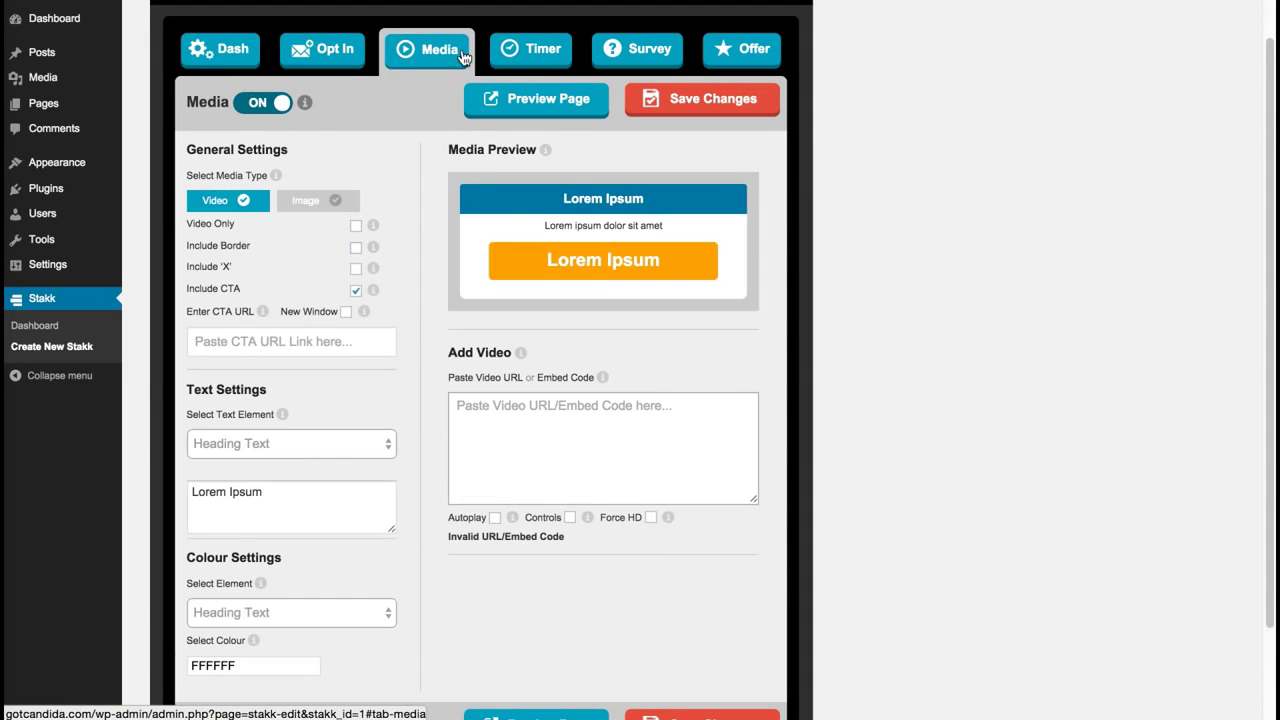
left_click(537, 48)
left_click(408, 50)
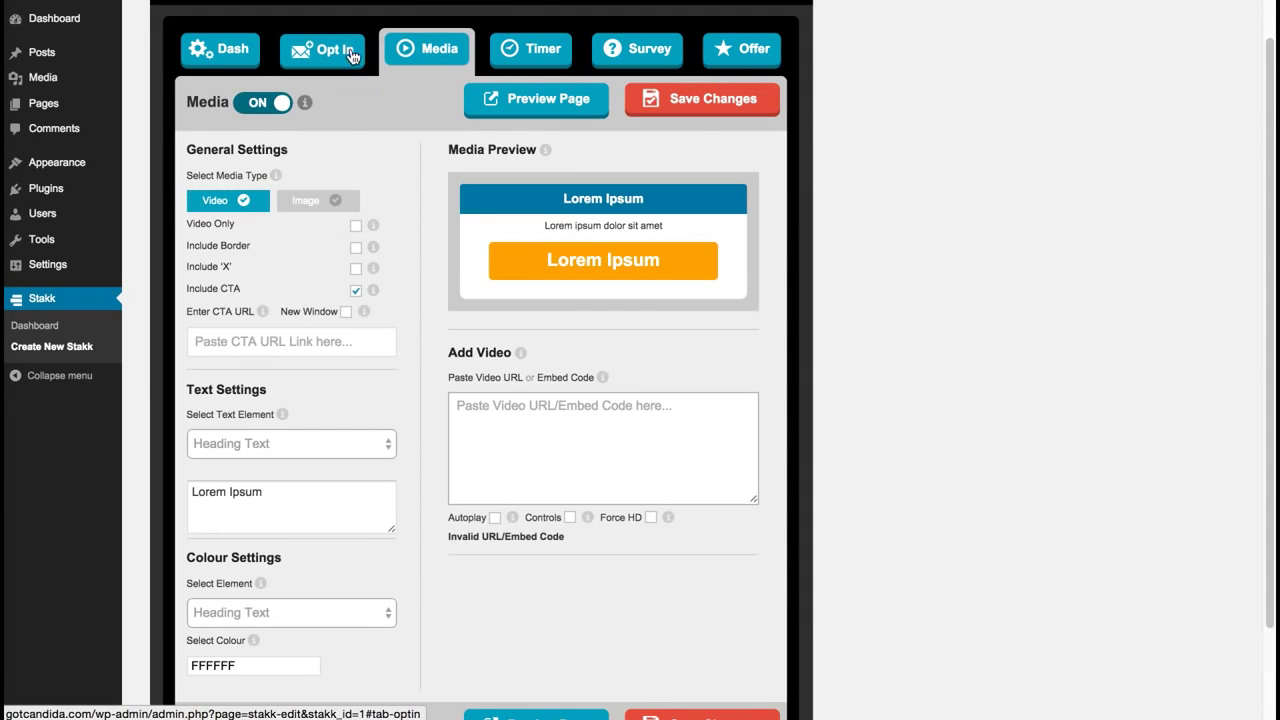
left_click(340, 55)
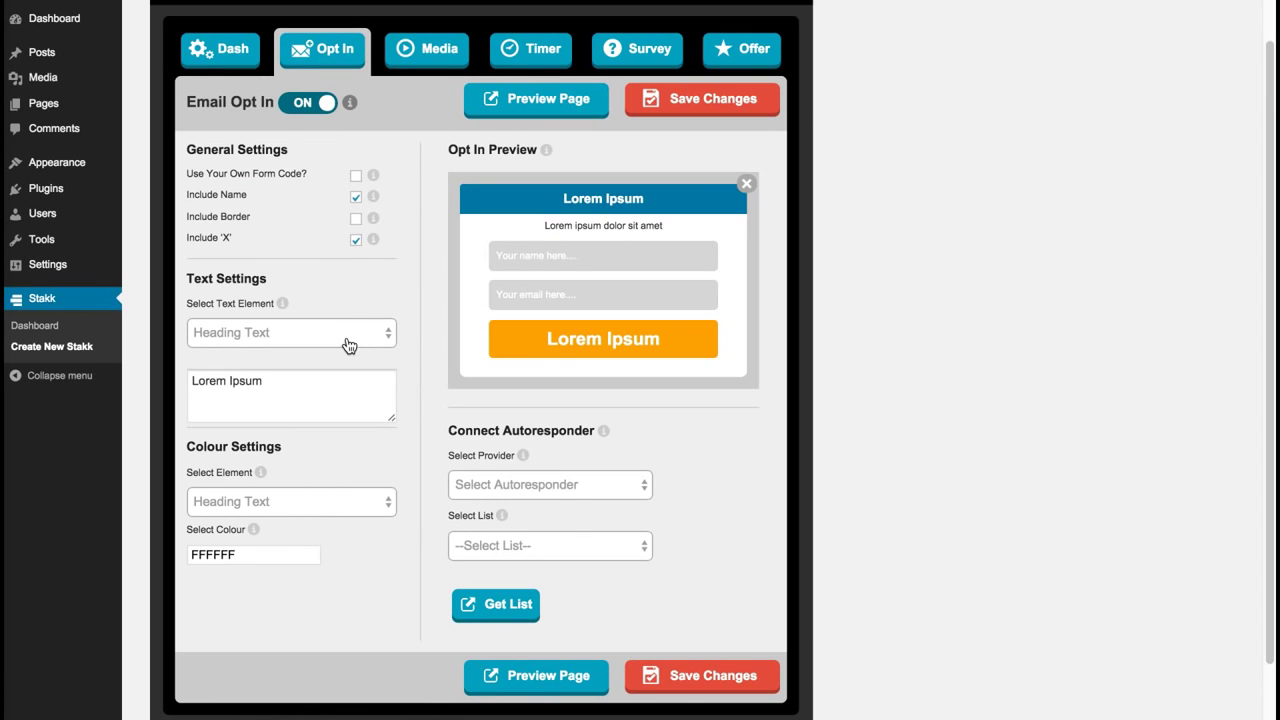
Set the opt-in form's Button Text to "Get Instant Access!"
left_click(307, 334)
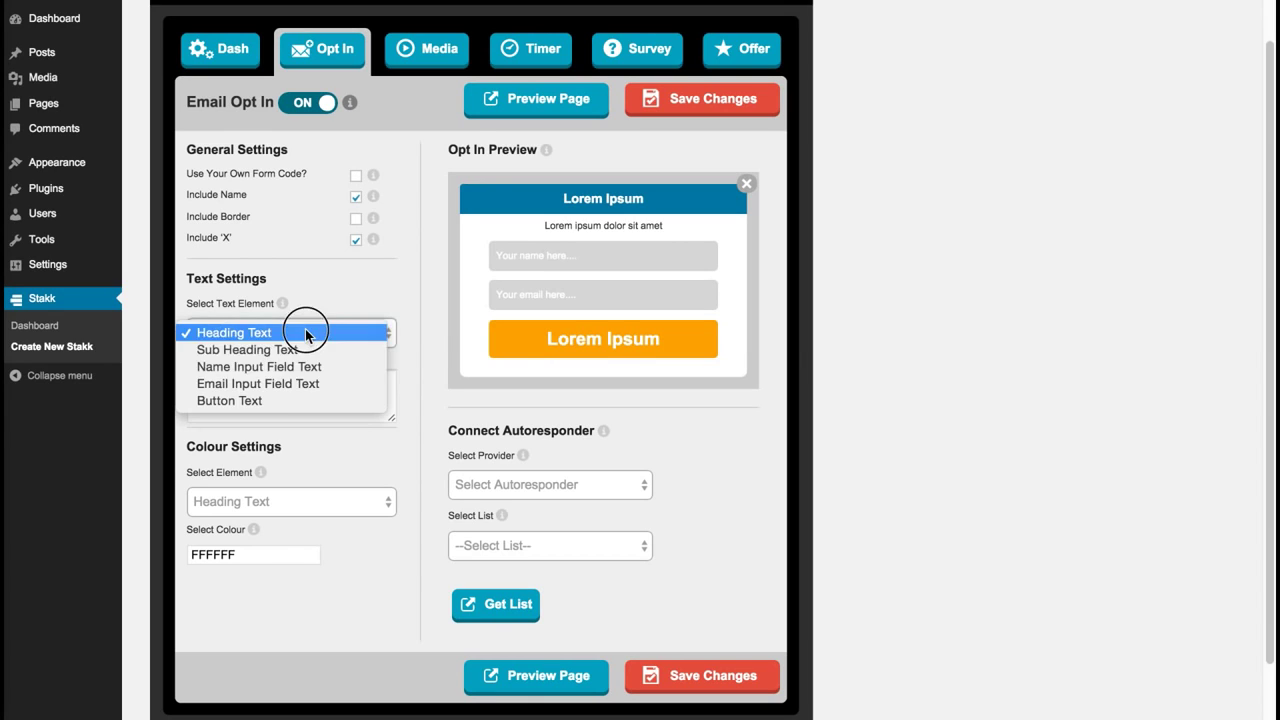
left_click(295, 417)
left_click_drag(286, 386, 166, 383)
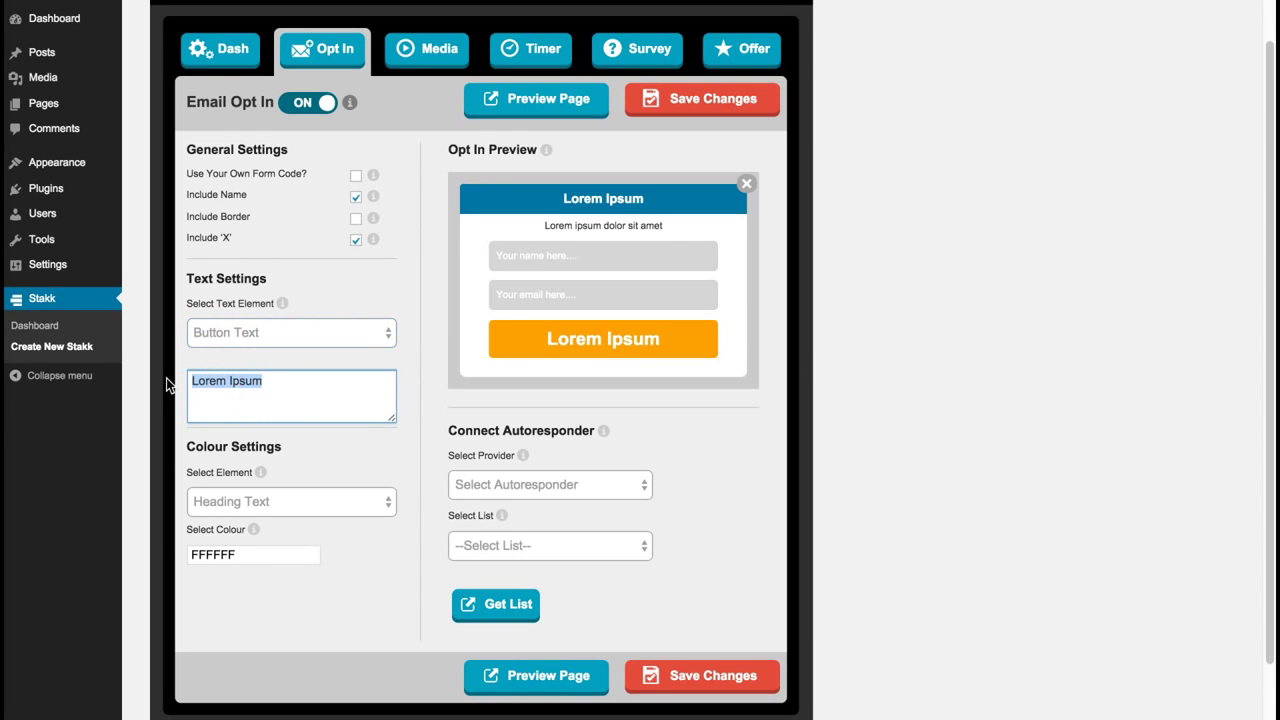
type("Get Insta")
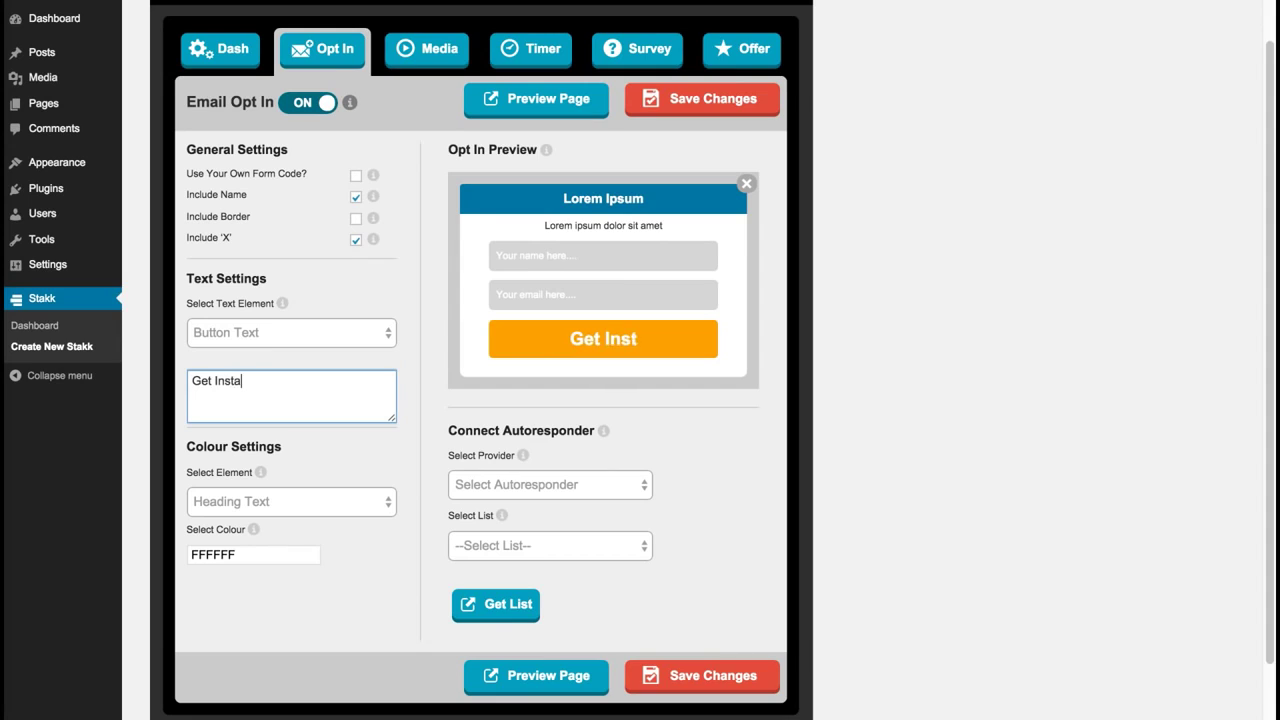
type("nt Access!")
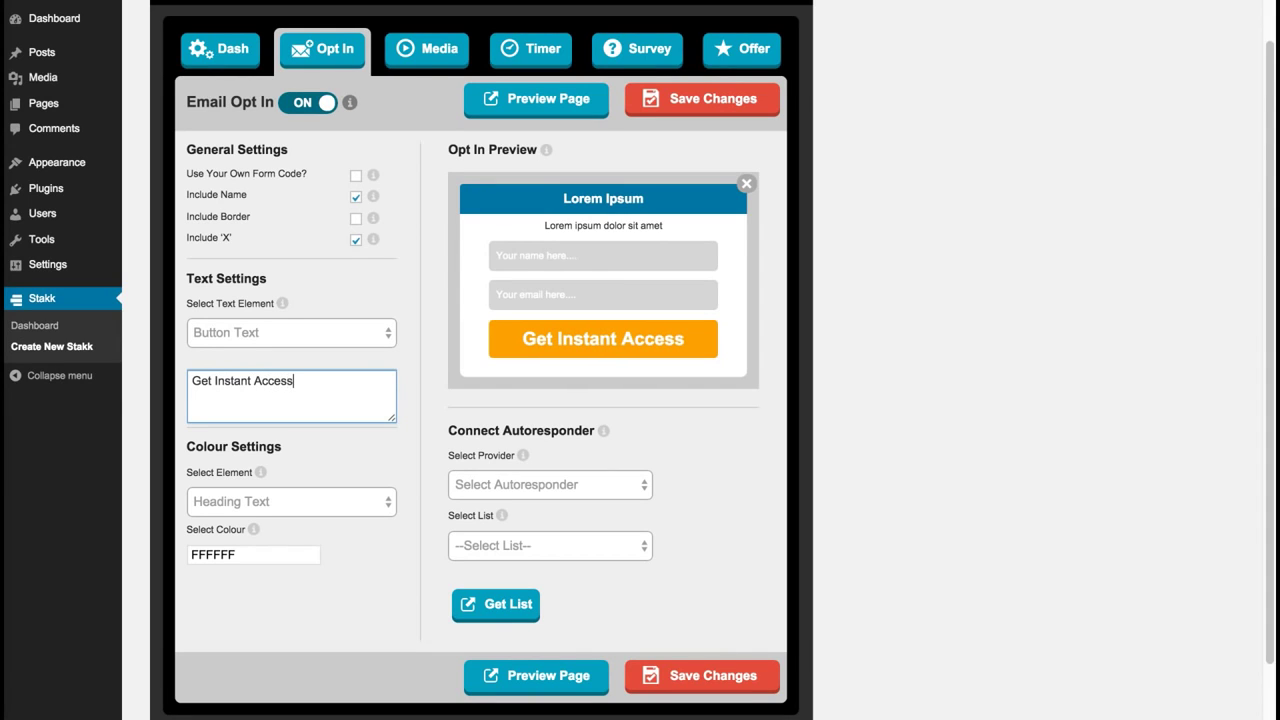
left_click(354, 457)
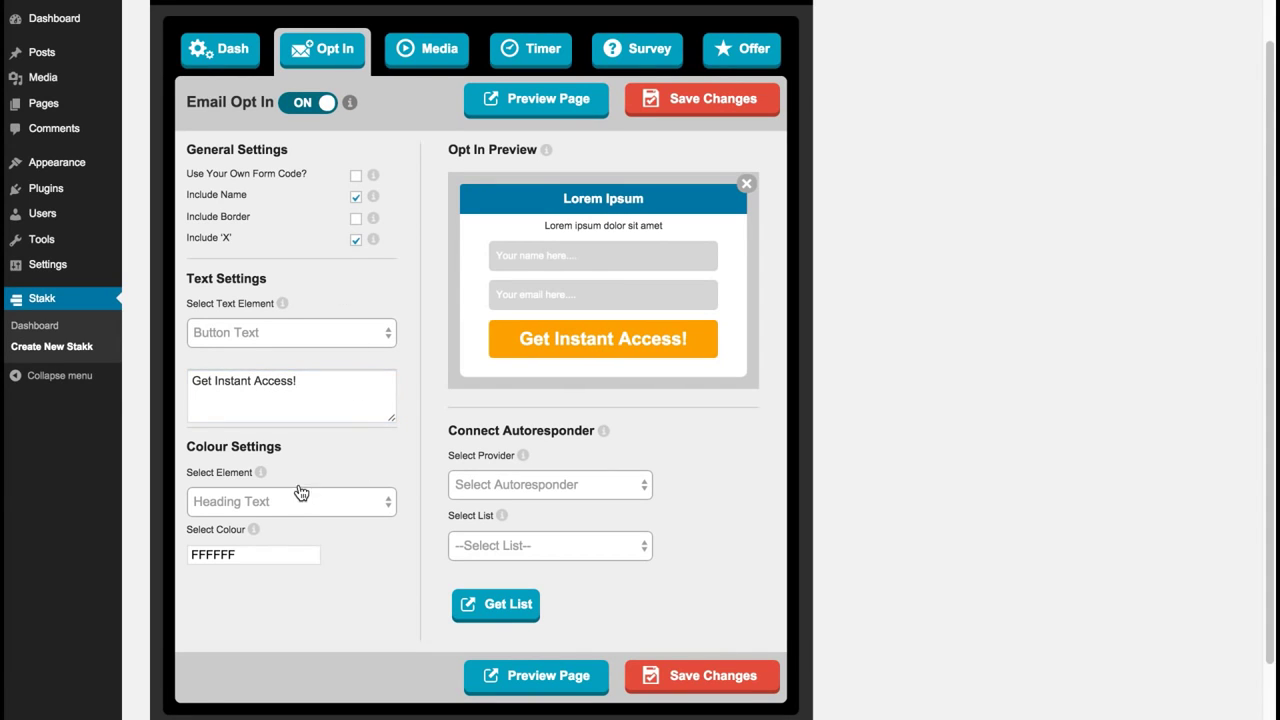
Change the opt-in form's Heading Background colour to very dark blue 002838
left_click(297, 500)
left_click(300, 518)
left_click(291, 570)
left_click_drag(349, 609, 343, 649)
left_click(339, 560)
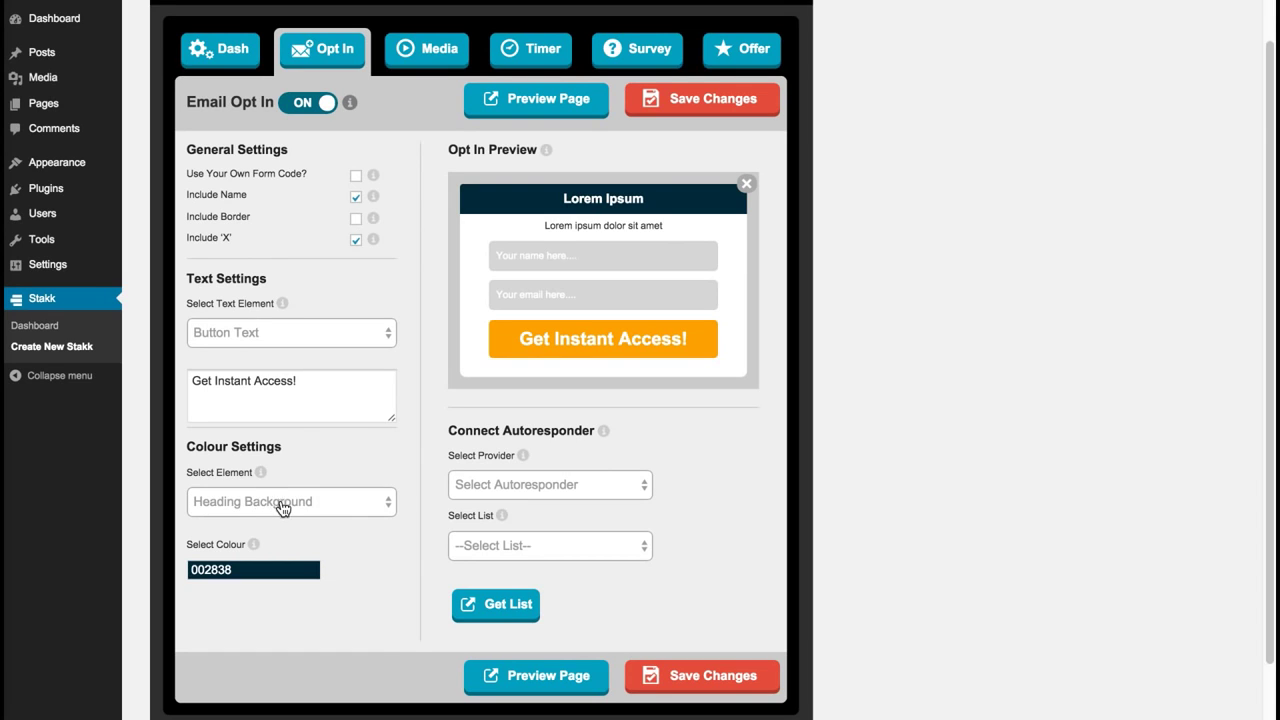
Change the opt-in form's Form Background colour to dark grey 3D3D3D
left_click(286, 502)
left_click(284, 537)
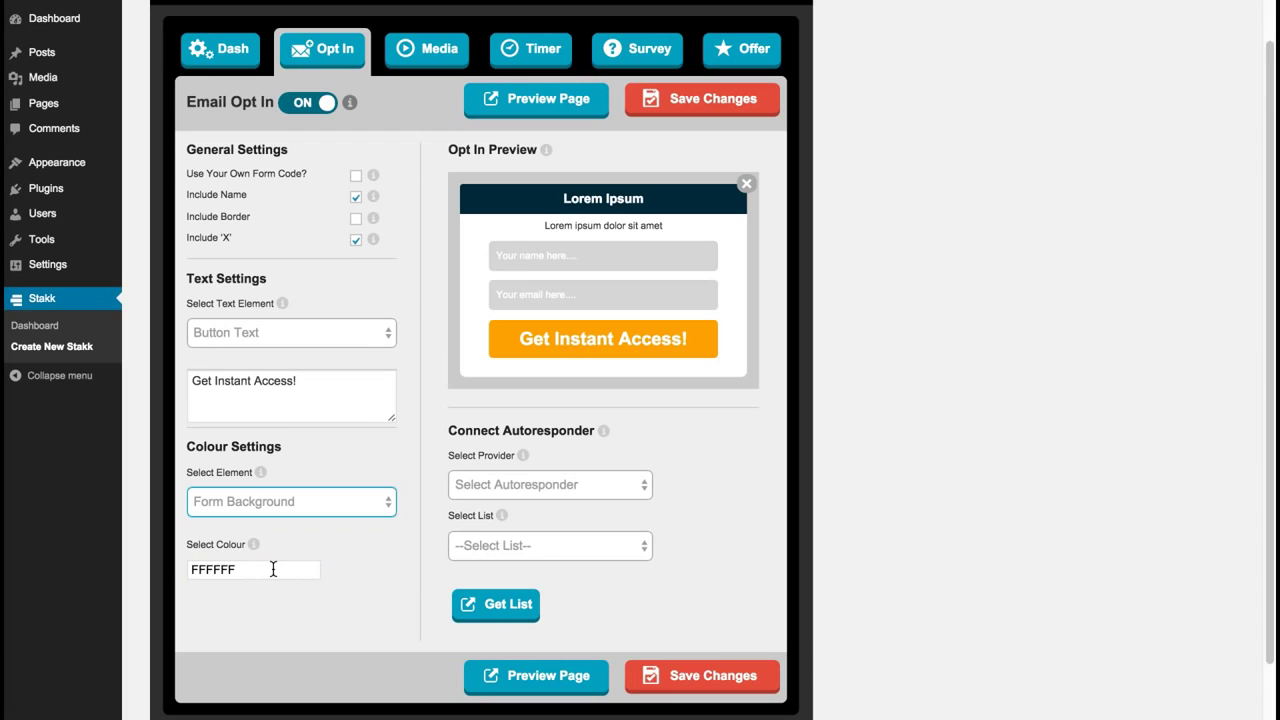
left_click(275, 569)
left_click_drag(340, 622, 347, 654)
left_click(386, 563)
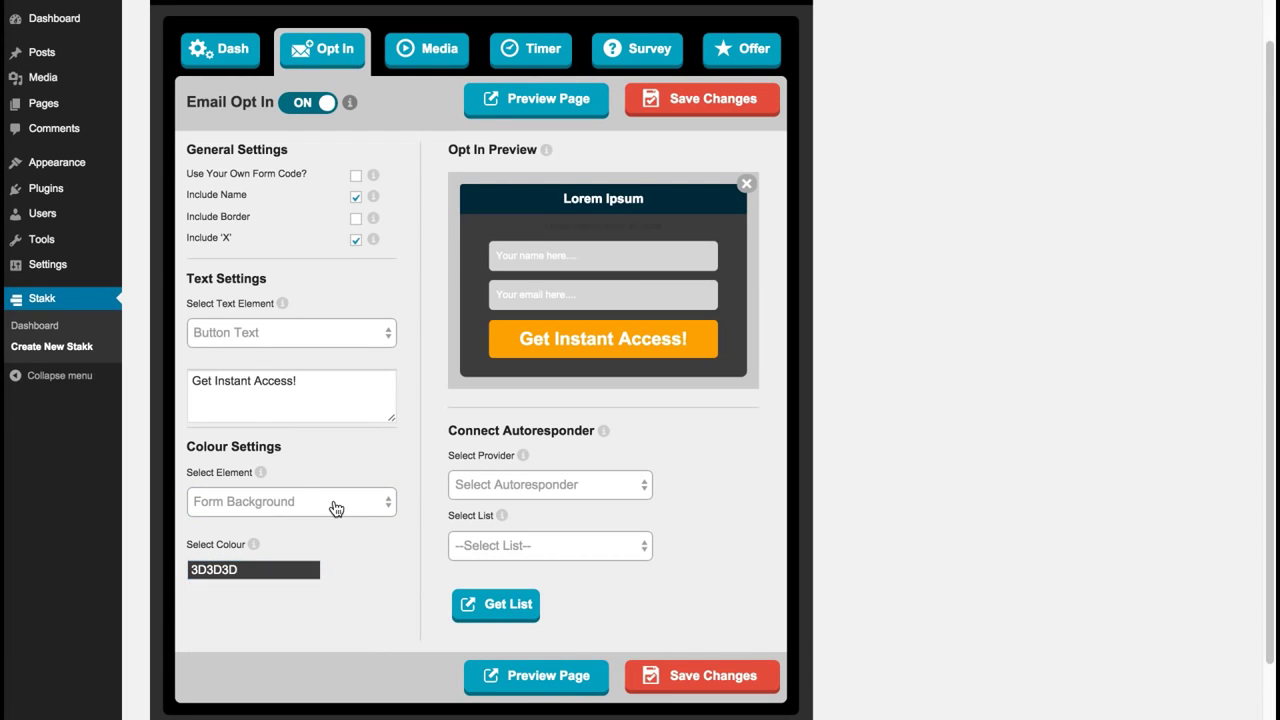
Set the opt-in form's Heading Background to the lighter blue 005B80
left_click(322, 501)
left_click(320, 468)
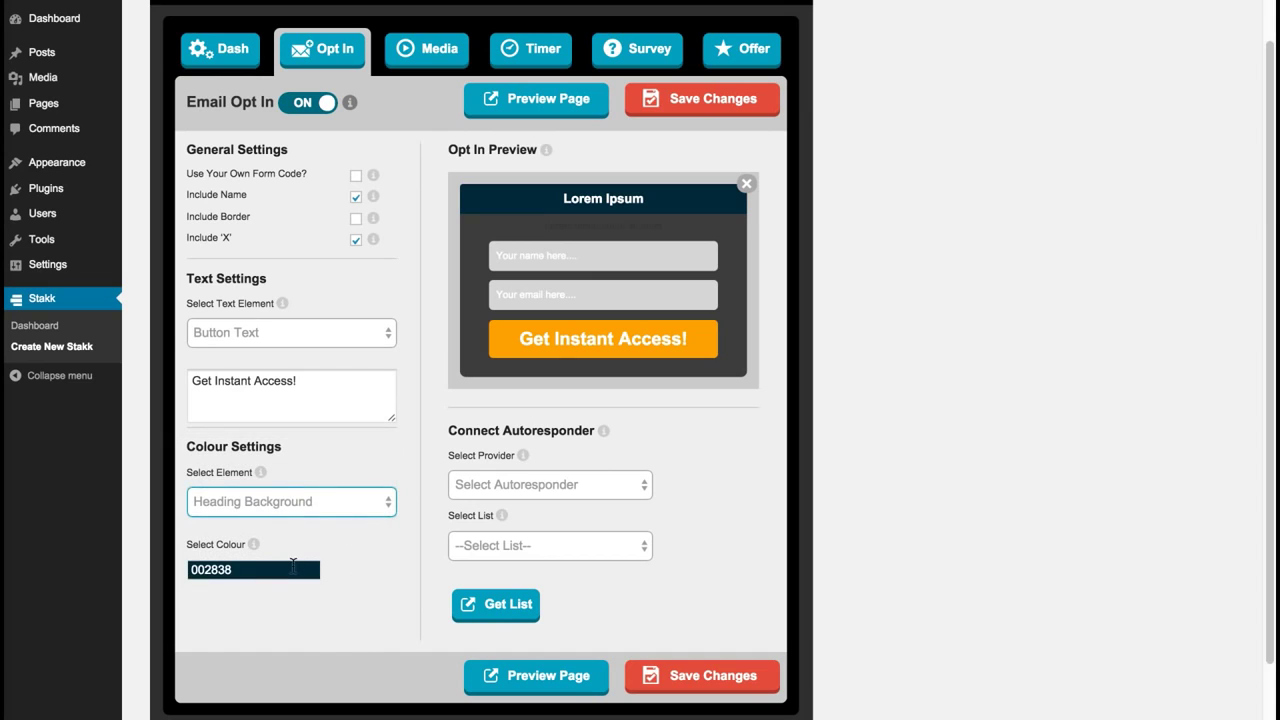
left_click(295, 569)
left_click_drag(346, 652, 343, 628)
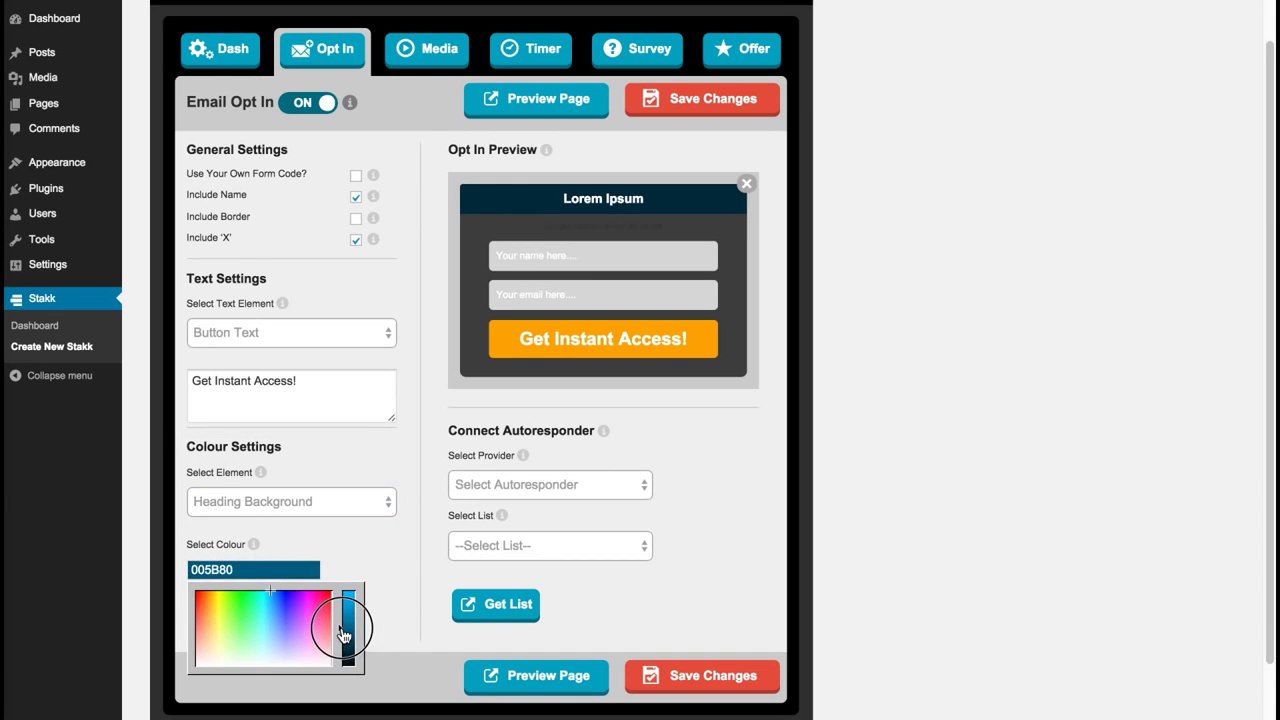
left_click(378, 564)
Clear the opt-in form's Sub Heading Text and turn off Include Name
left_click(305, 333)
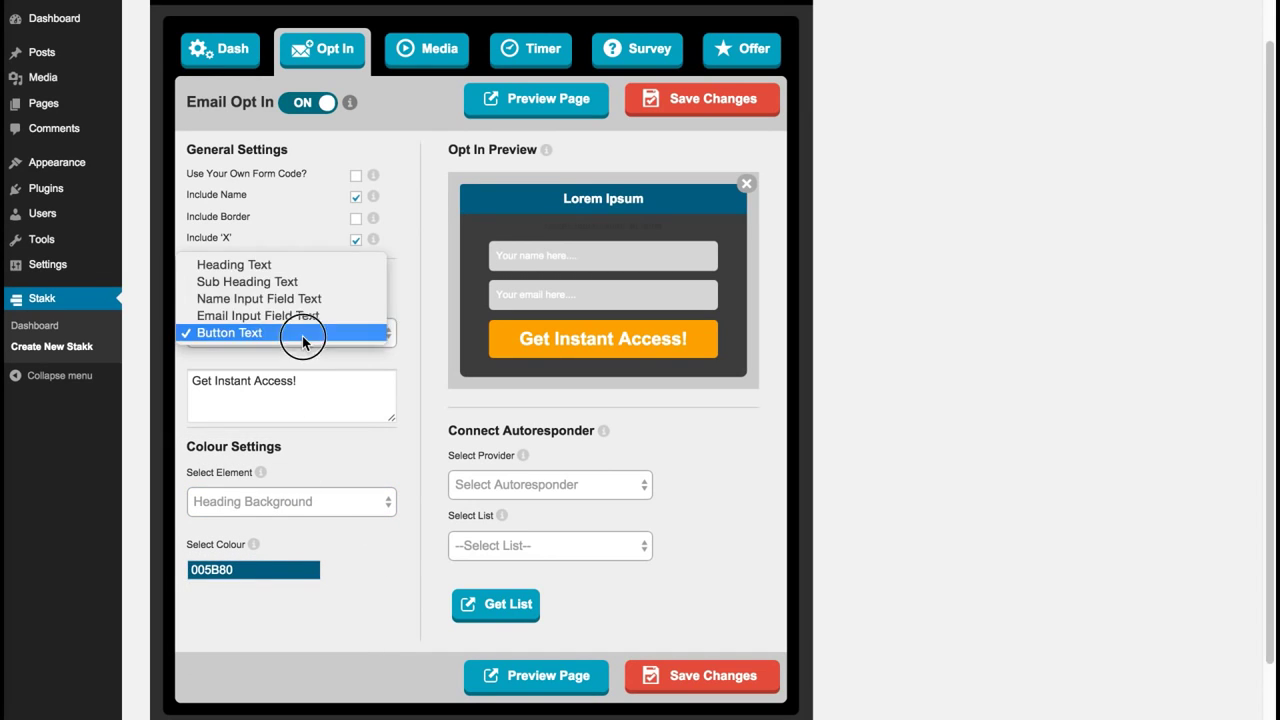
left_click(290, 281)
left_click_drag(349, 386, 168, 374)
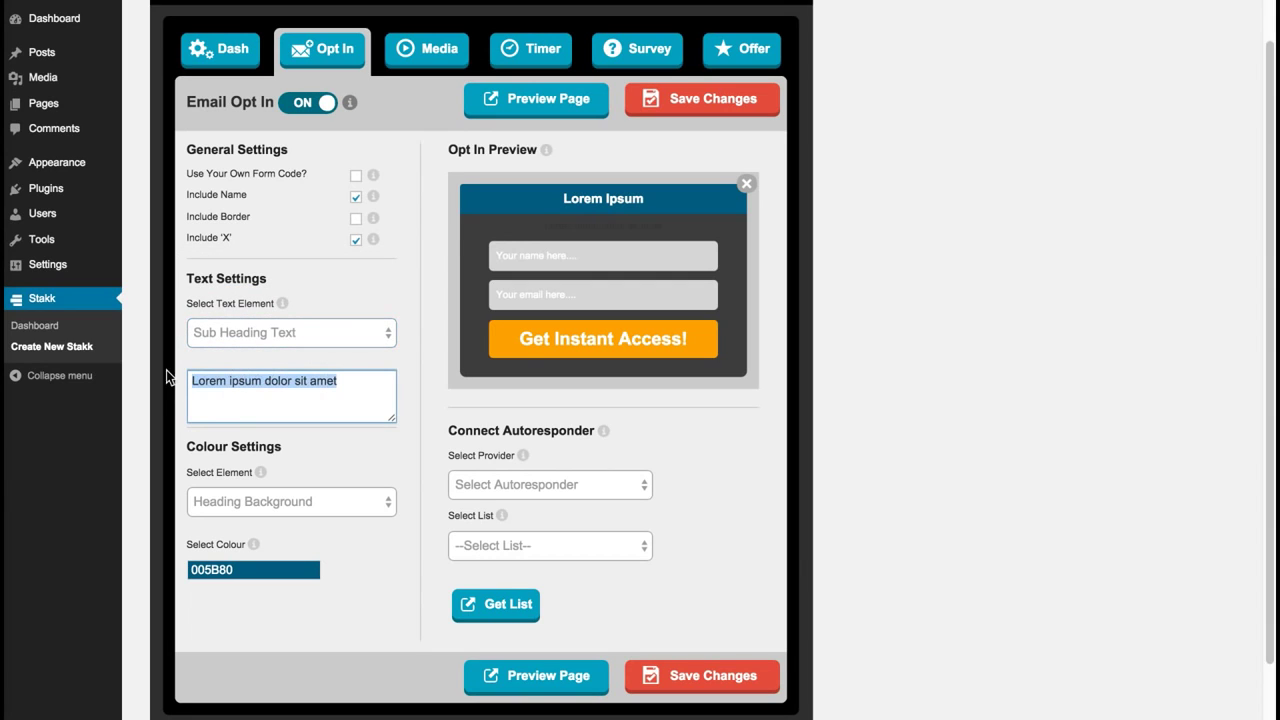
key("BackSpace")
left_click(368, 580)
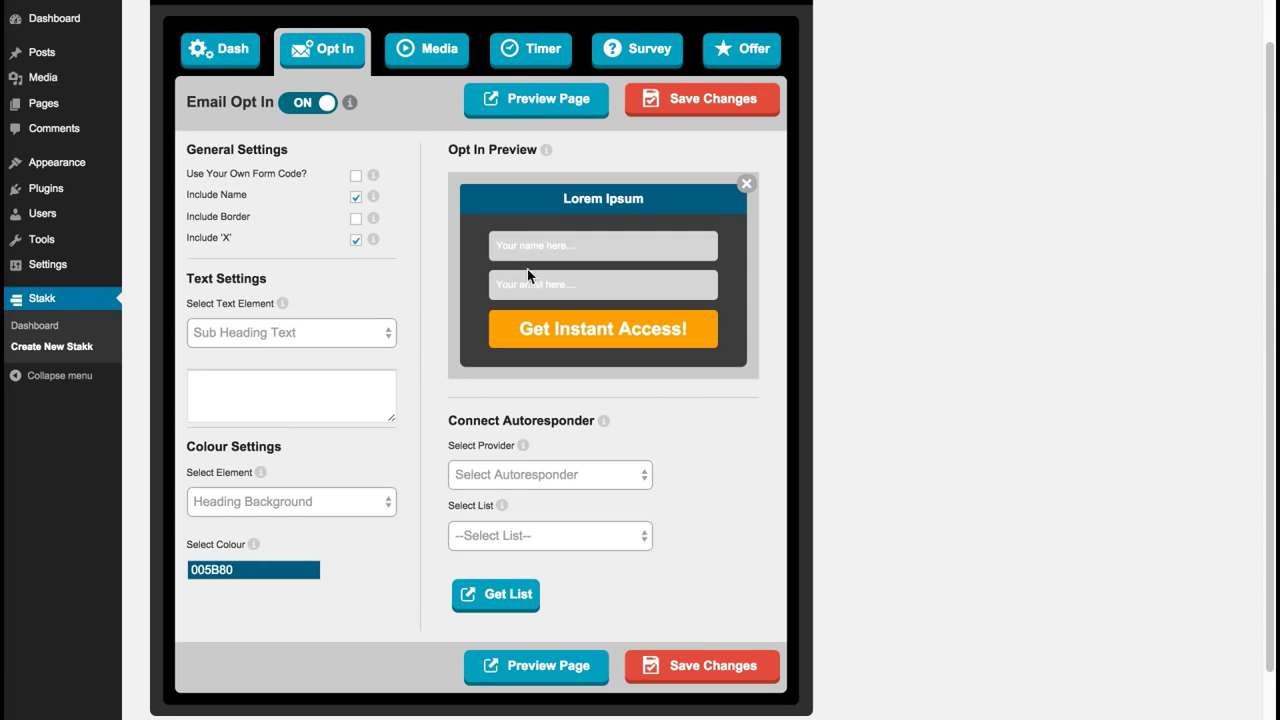
left_click(356, 199)
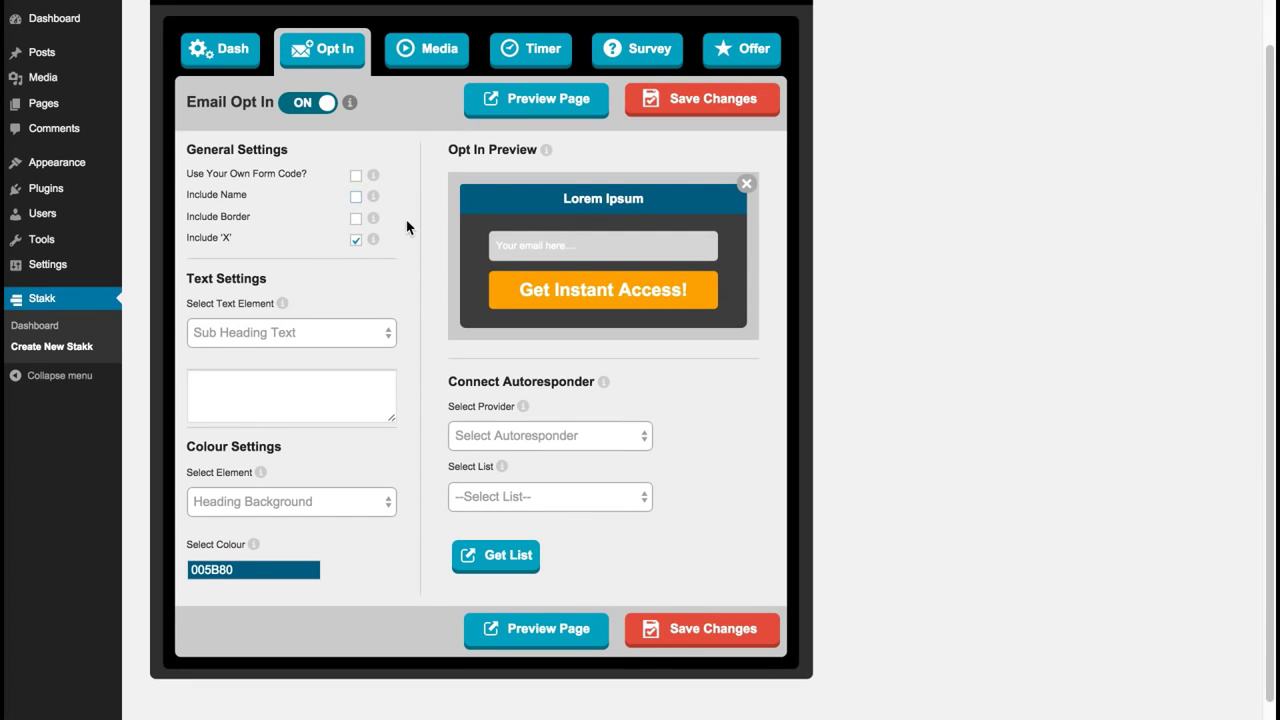
Check the autoresponder providers on offer without choosing one, and save the opt-in changes
left_click(638, 437)
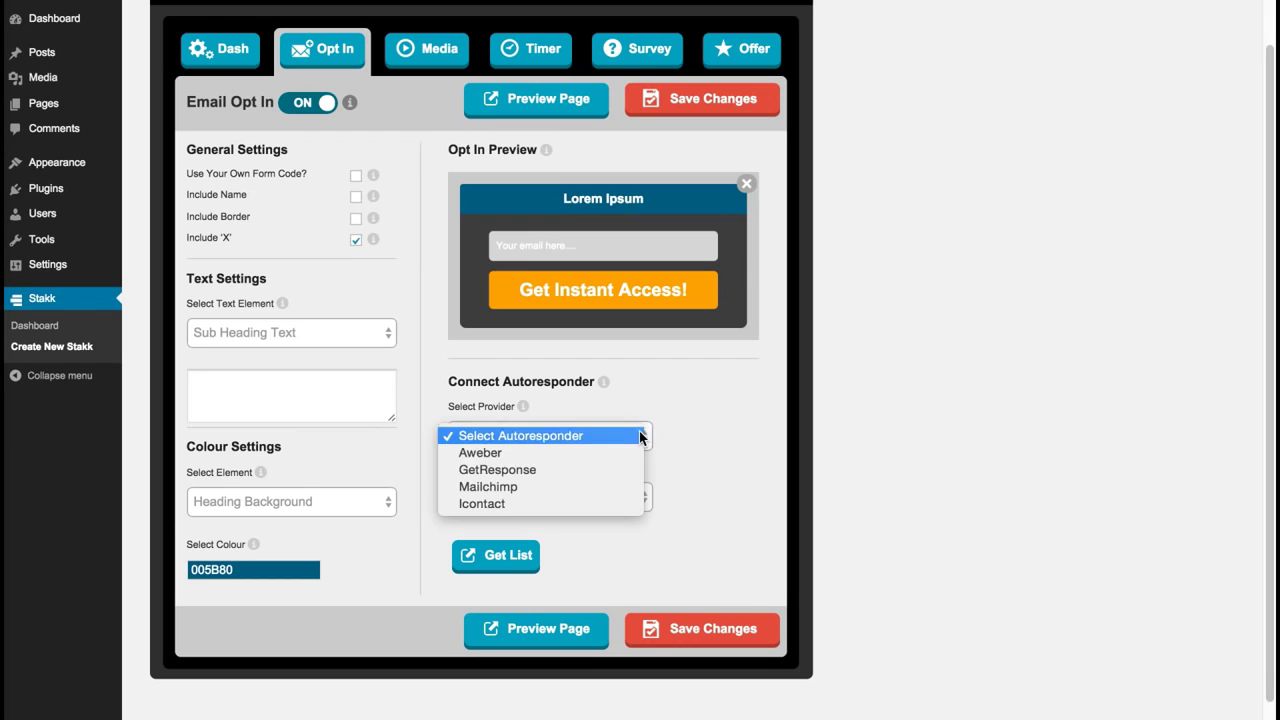
left_click(741, 430)
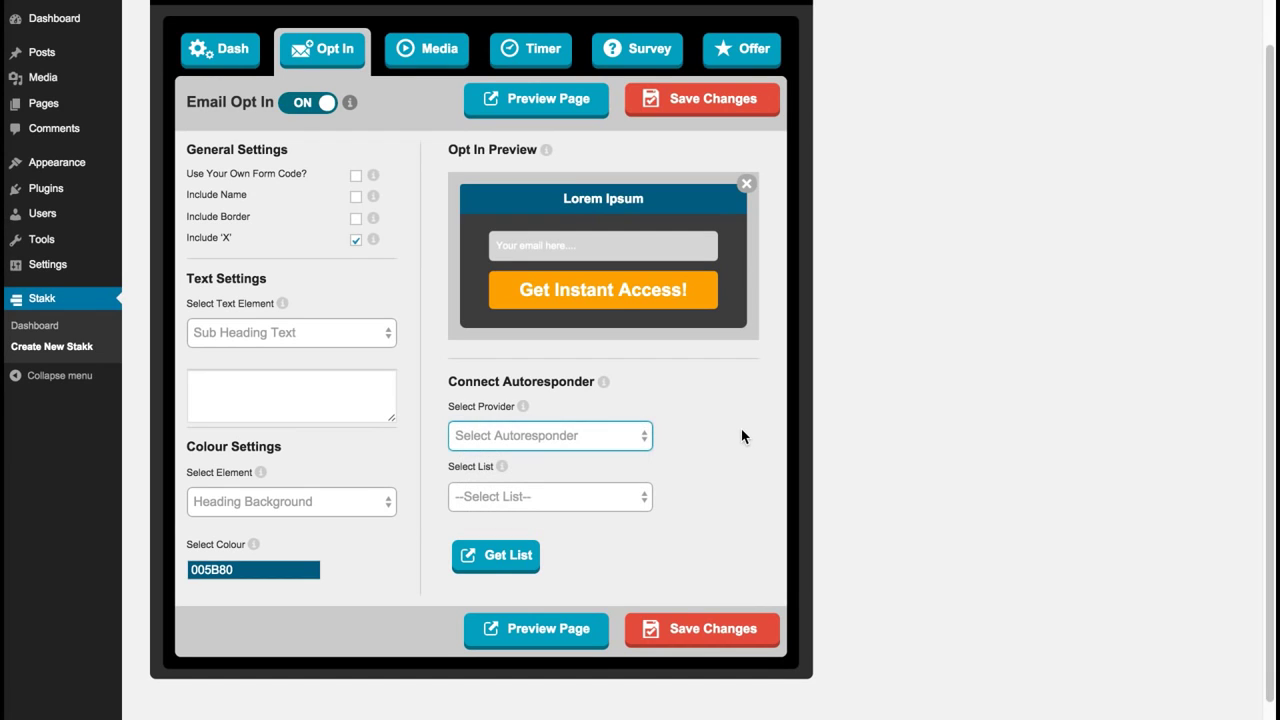
left_click(694, 405)
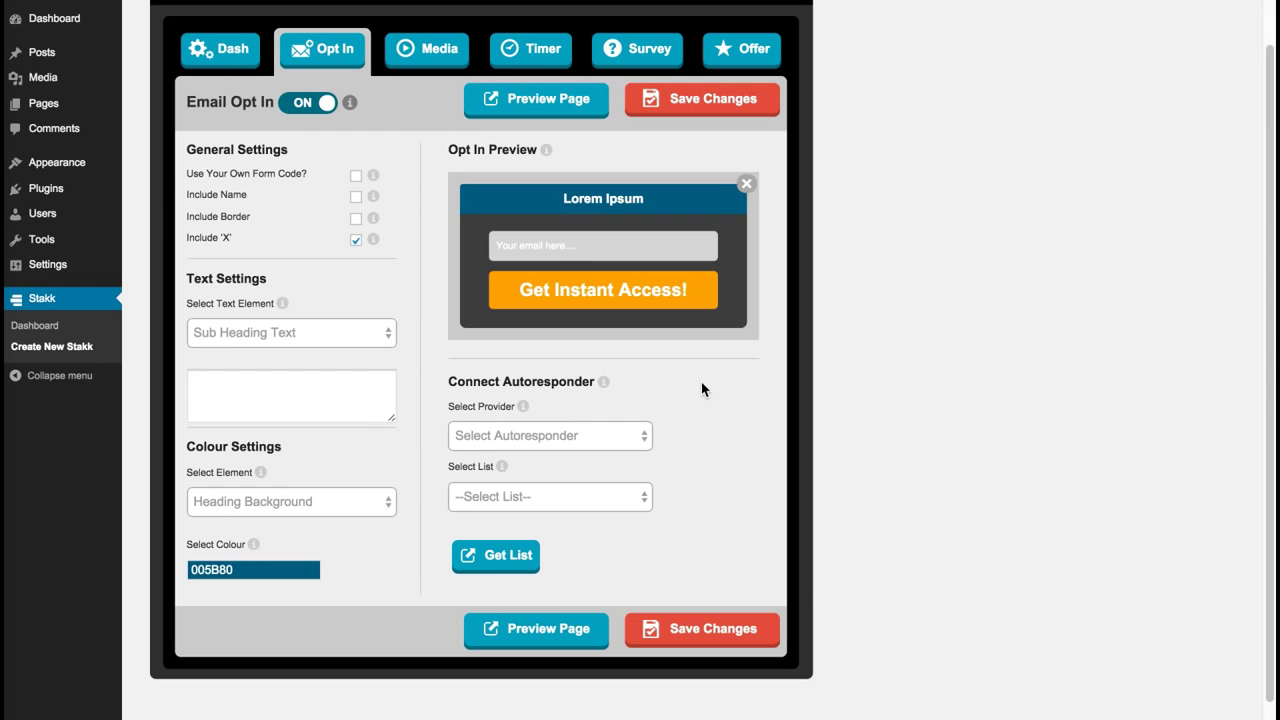
left_click(697, 629)
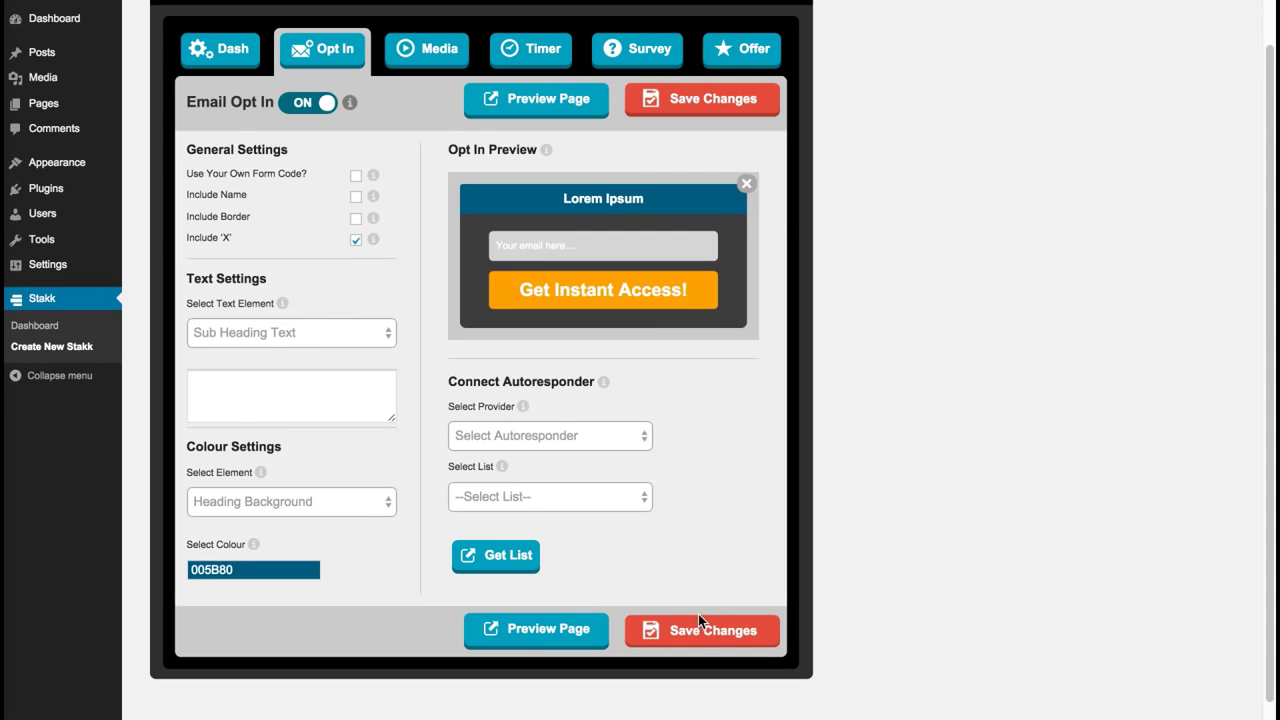
Preview the page, trigger the opt-in form through the offer's Click Here.. button, and return to the settings
left_click(572, 629)
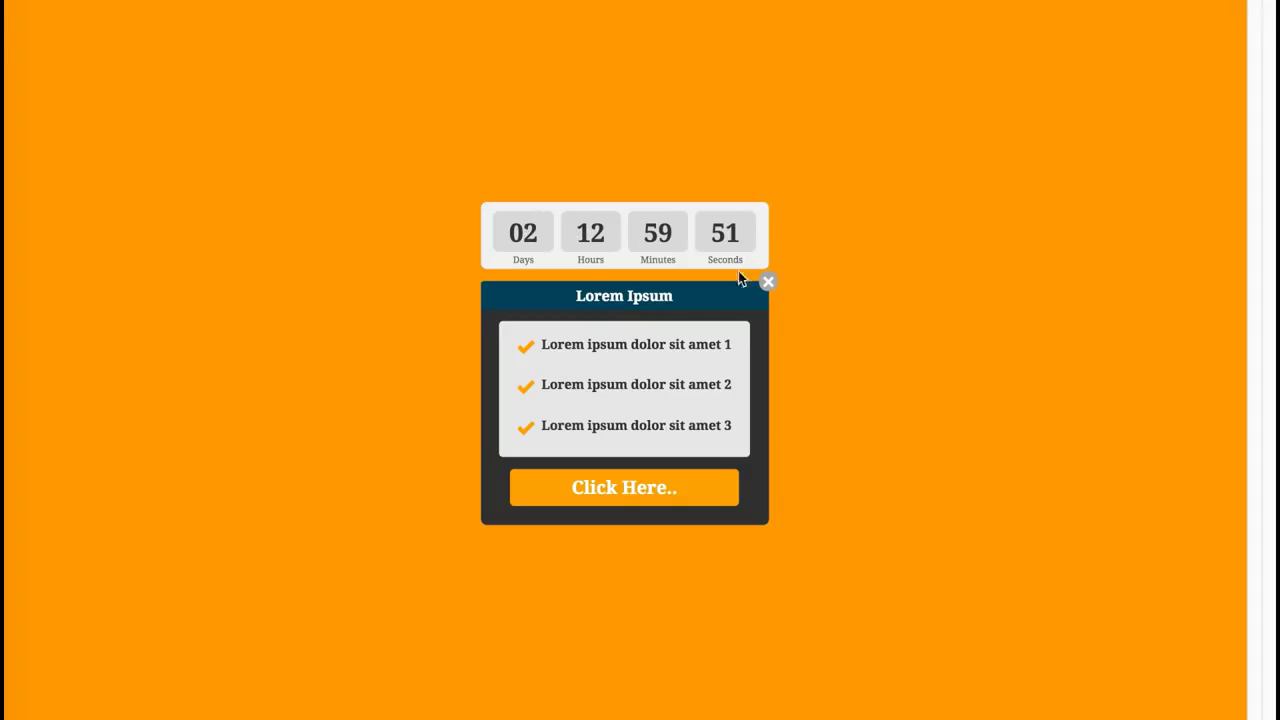
left_click(633, 495)
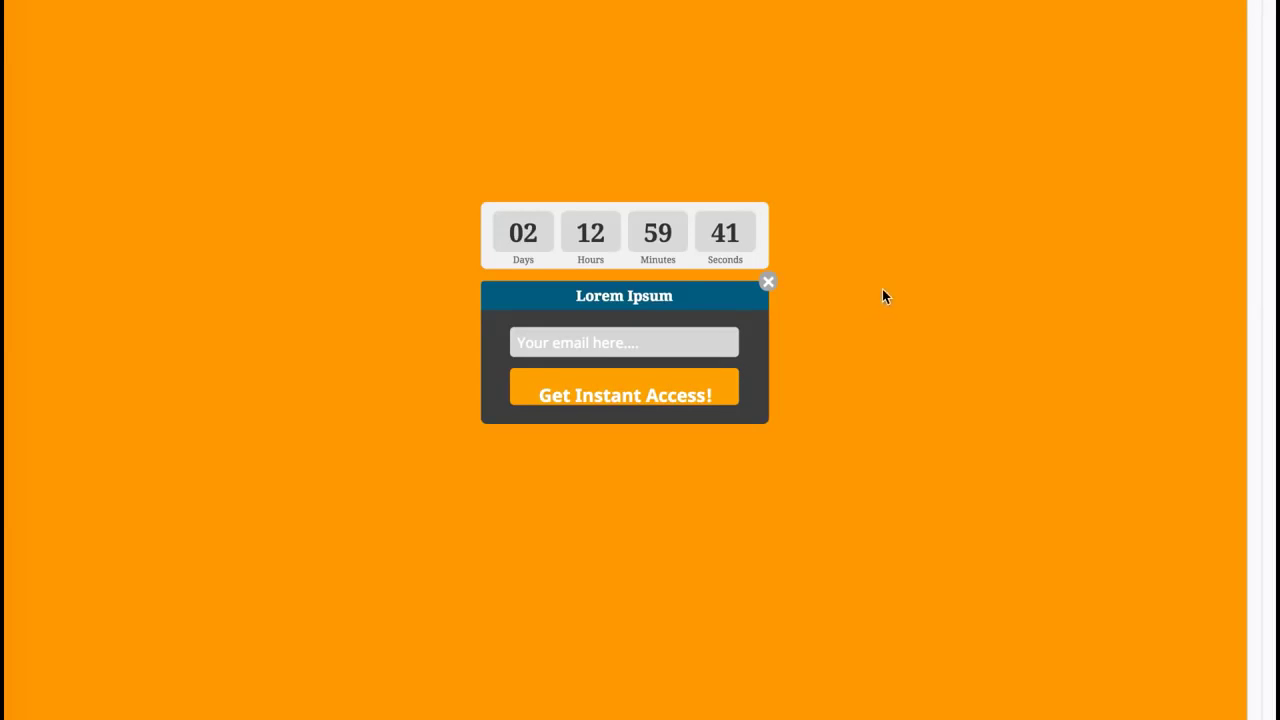
left_click(928, 191)
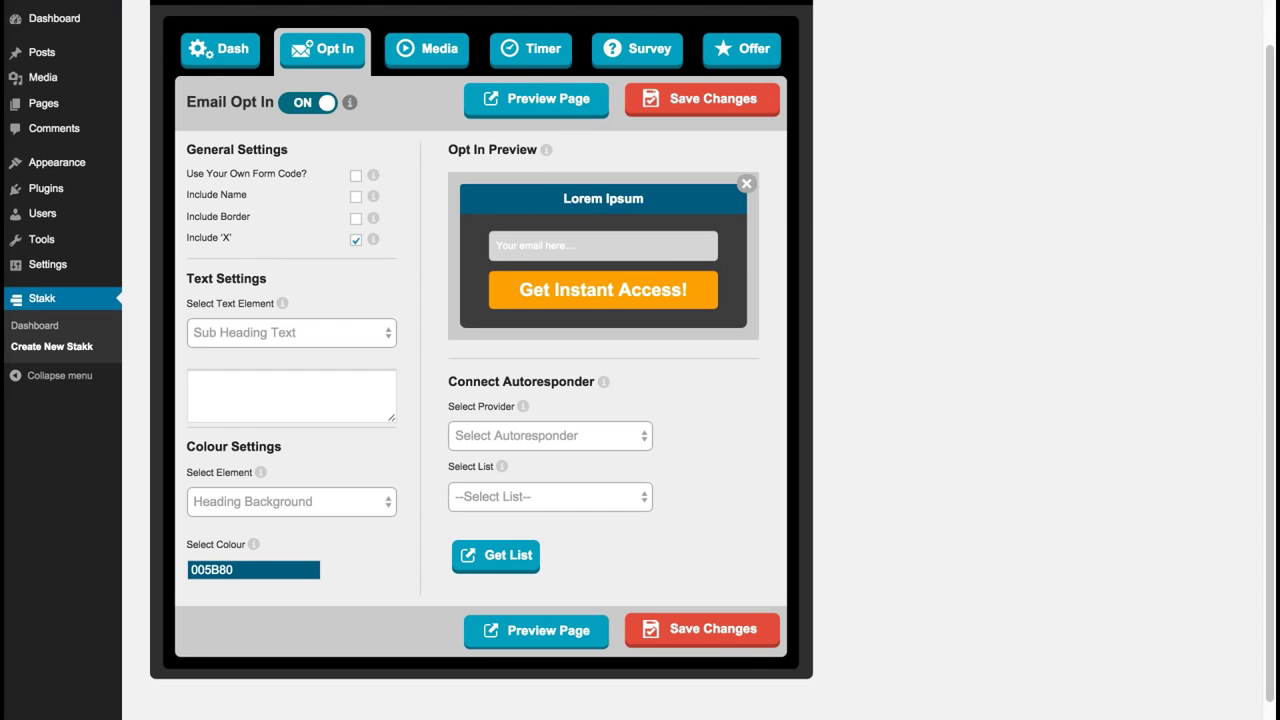
In the Stakk Dashboard settings, set the page animation to None
scroll(1270, 173, "up", 1)
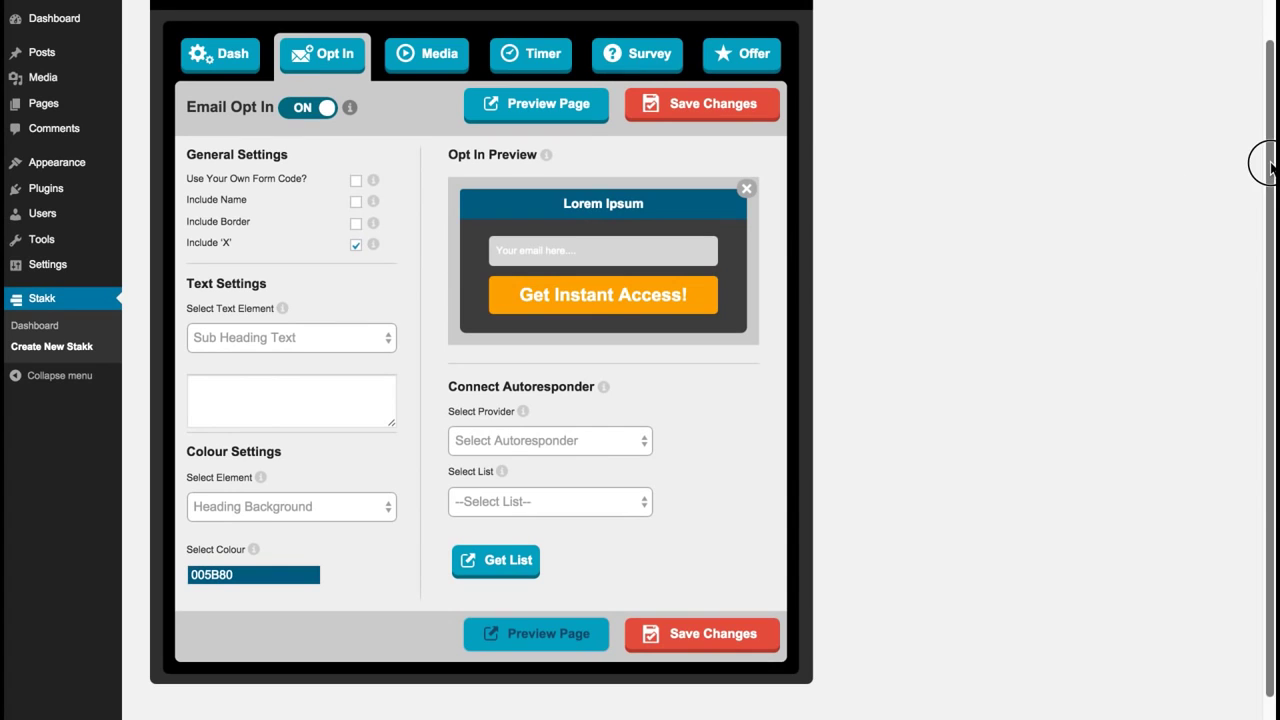
left_click(245, 55)
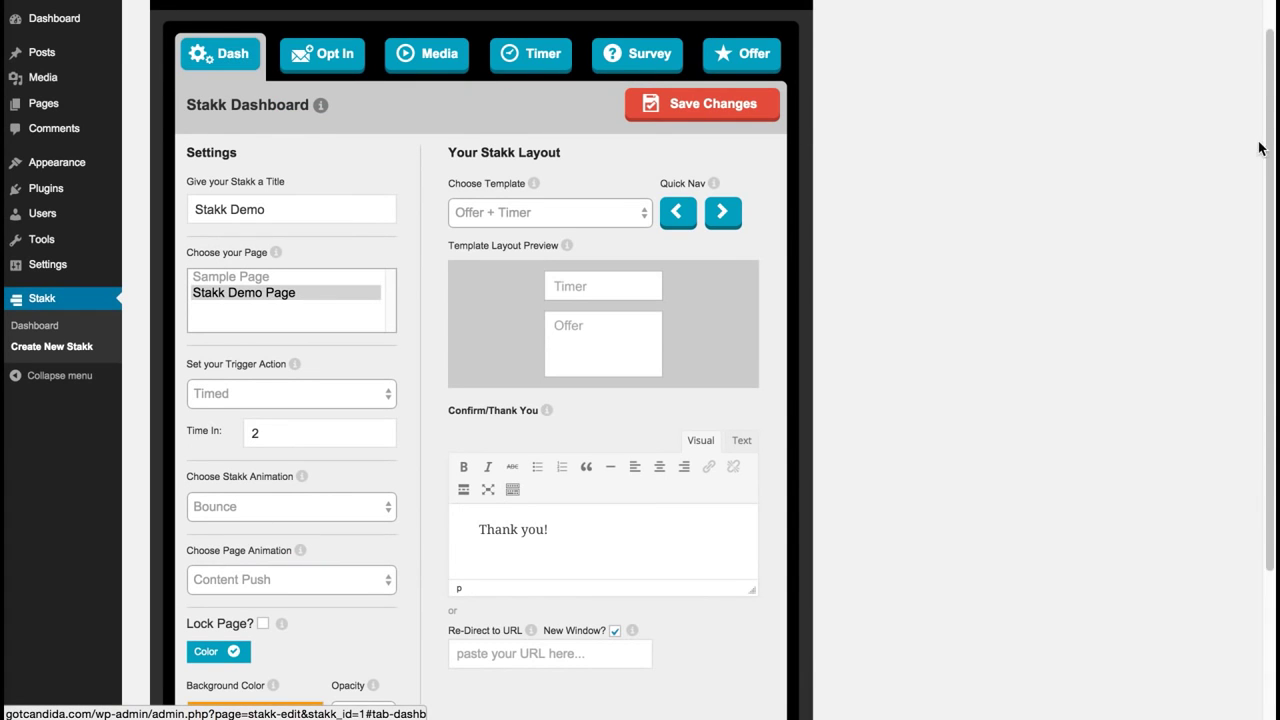
left_click_drag(1262, 122, 1249, 200)
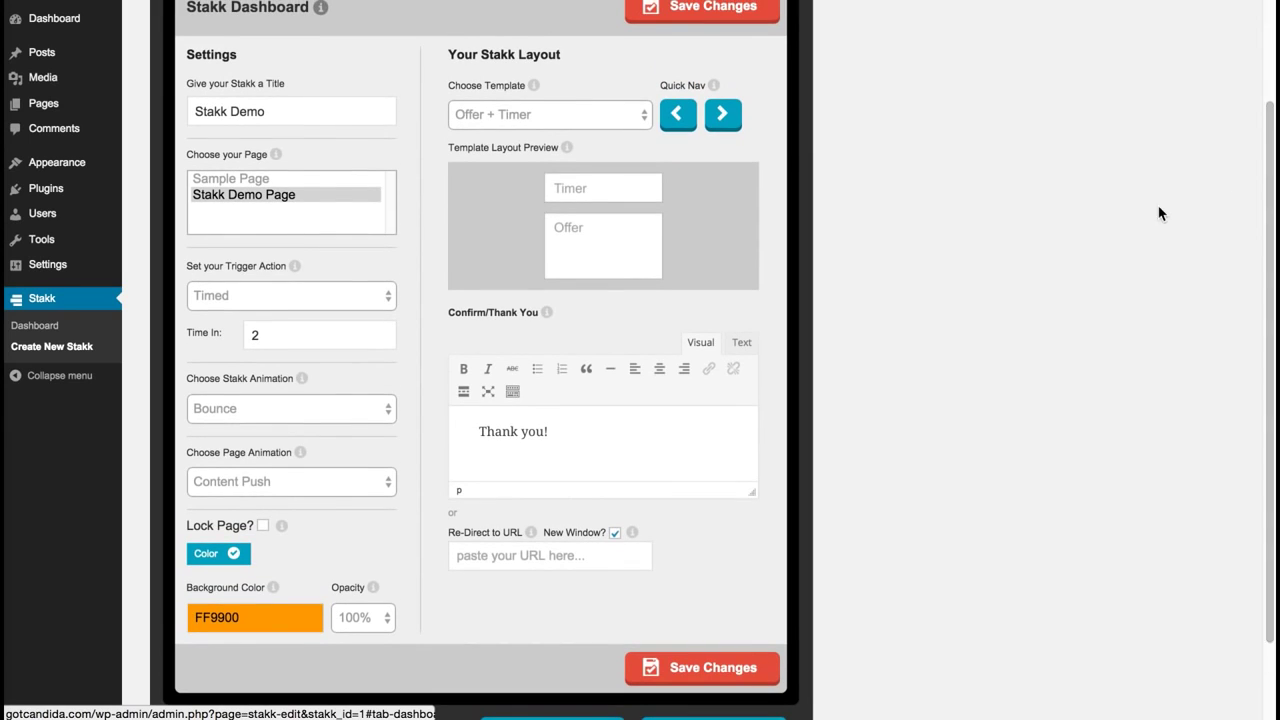
left_click(262, 477)
left_click(265, 417)
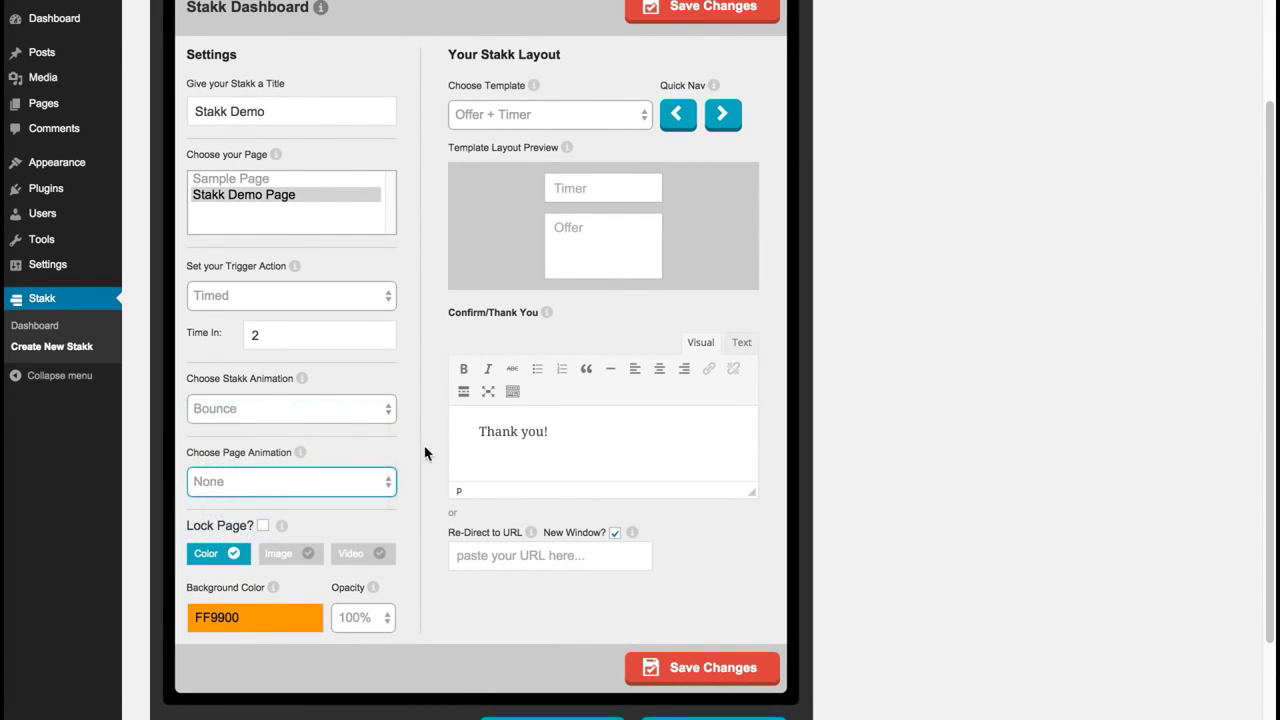
left_click_drag(1262, 355, 1250, 421)
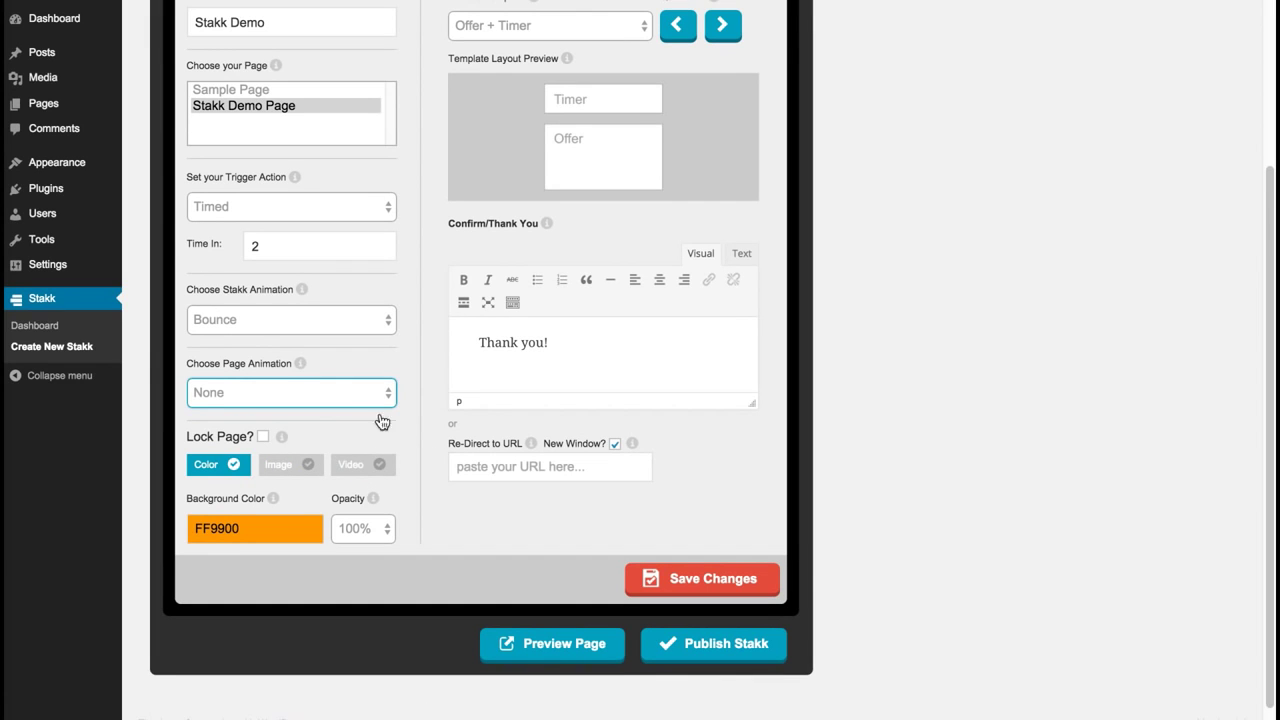
Switch the page background to Image and paste the URL of city-HD-BG.jpg as the background image
left_click(282, 464)
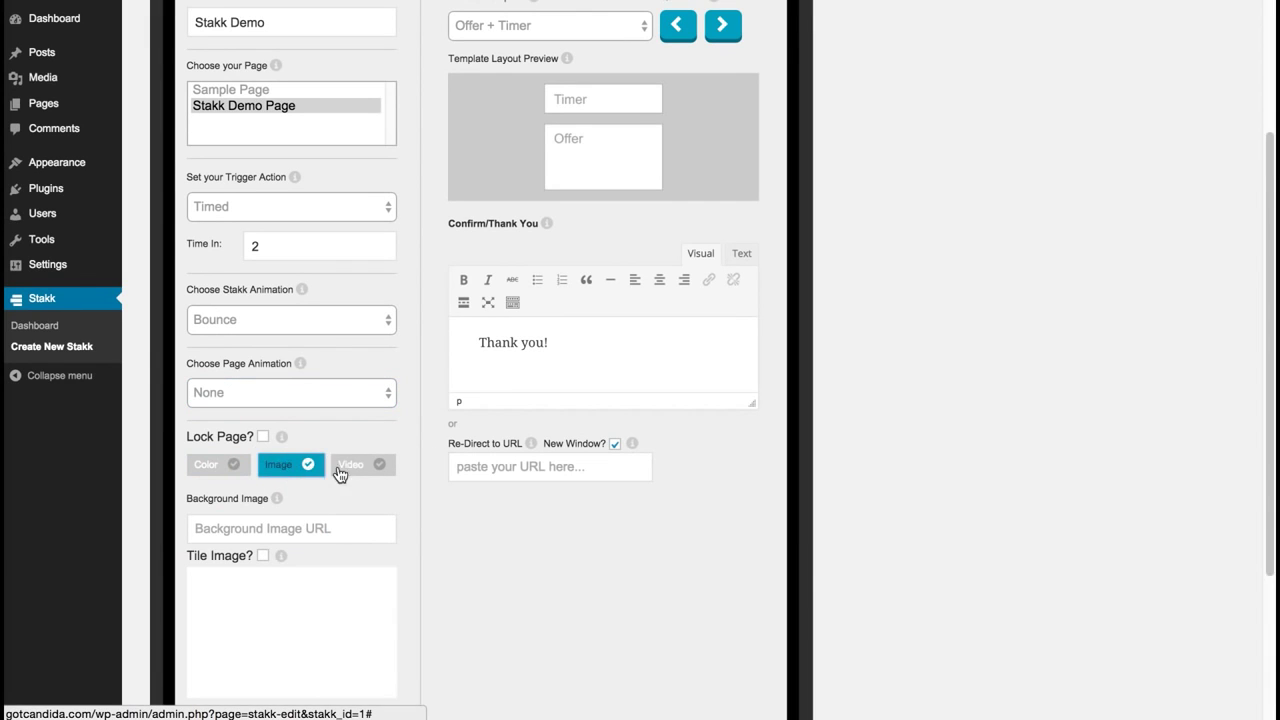
left_click_drag(1266, 255, 1249, 331)
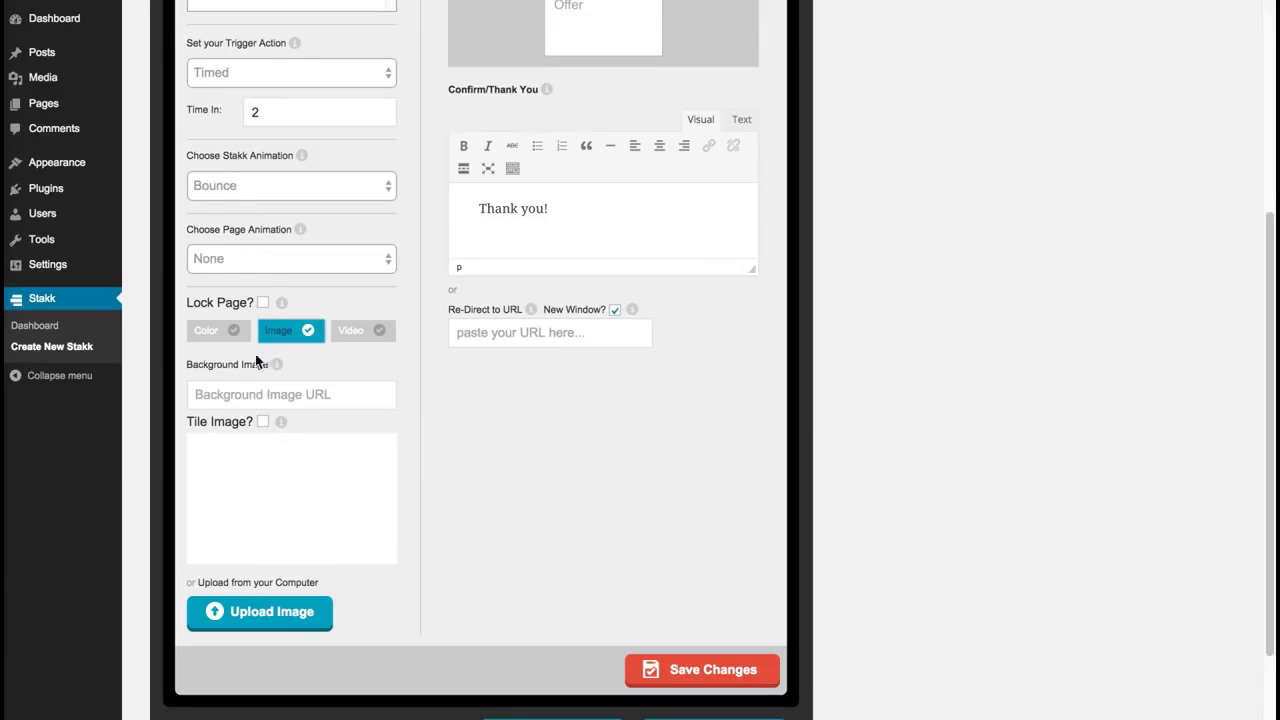
left_click(269, 395)
key("ctrl+v")
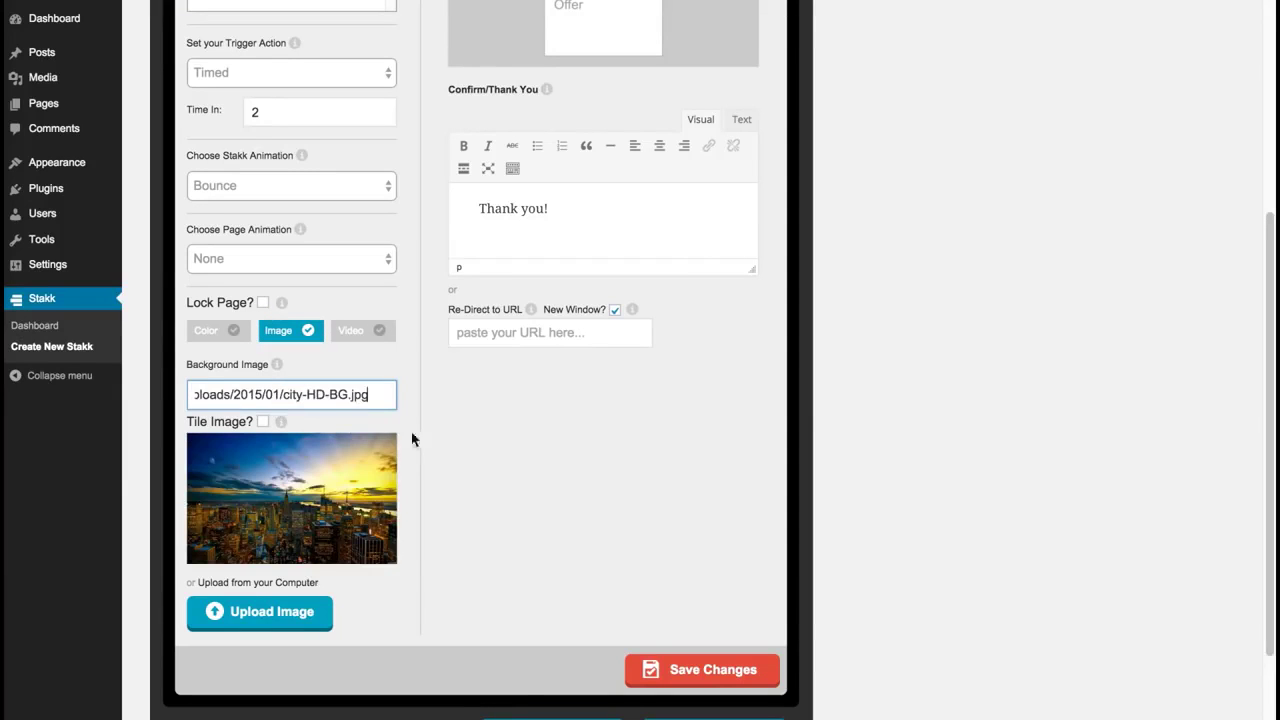
left_click(474, 431)
Save the changes and preview the page with the city image background
left_click(718, 668)
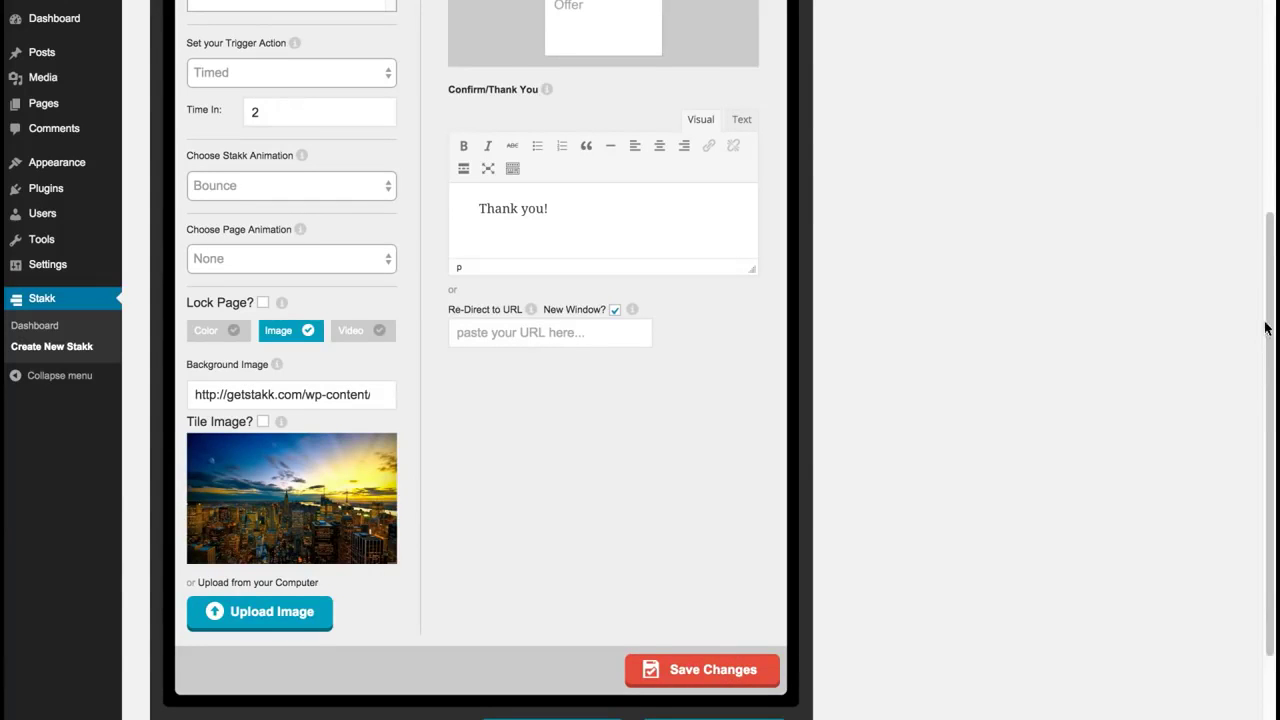
scroll(1263, 330, "down", 2)
left_click(585, 658)
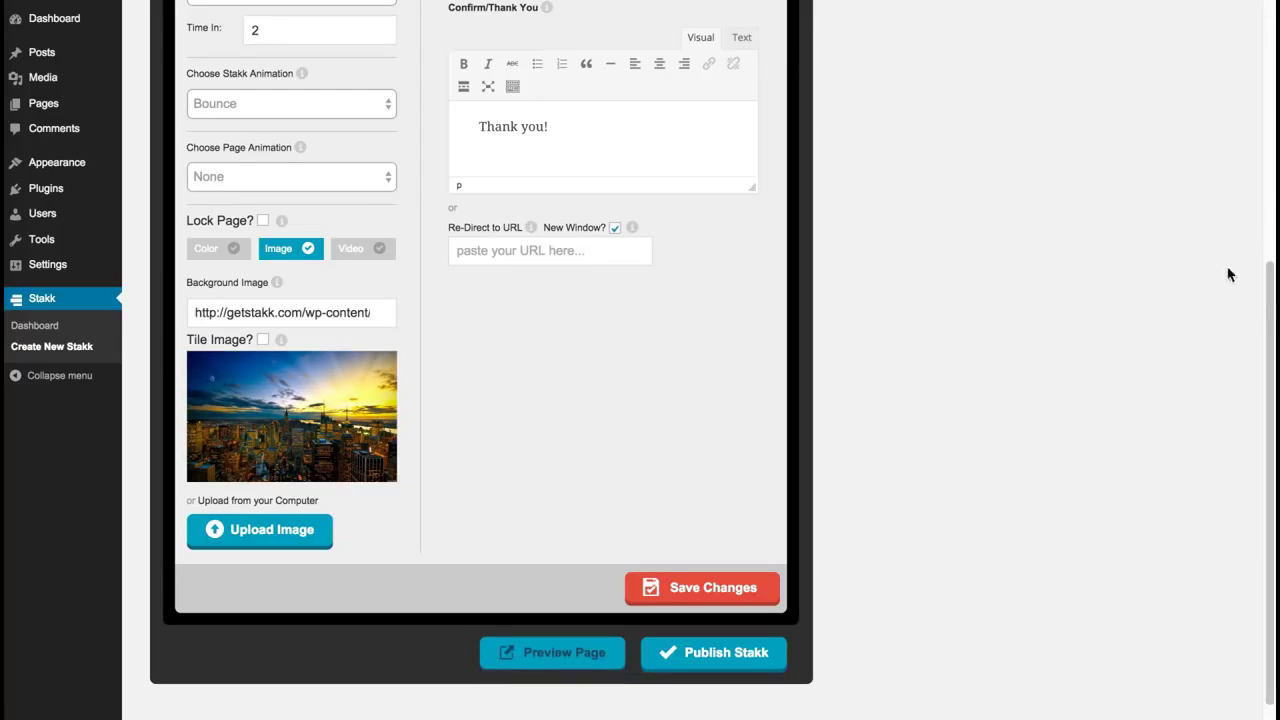
mouse_move(1266, 288)
left_mouse_down()
mouse_move(1268, 302)
mouse_move(1264, 277)
left_mouse_up()
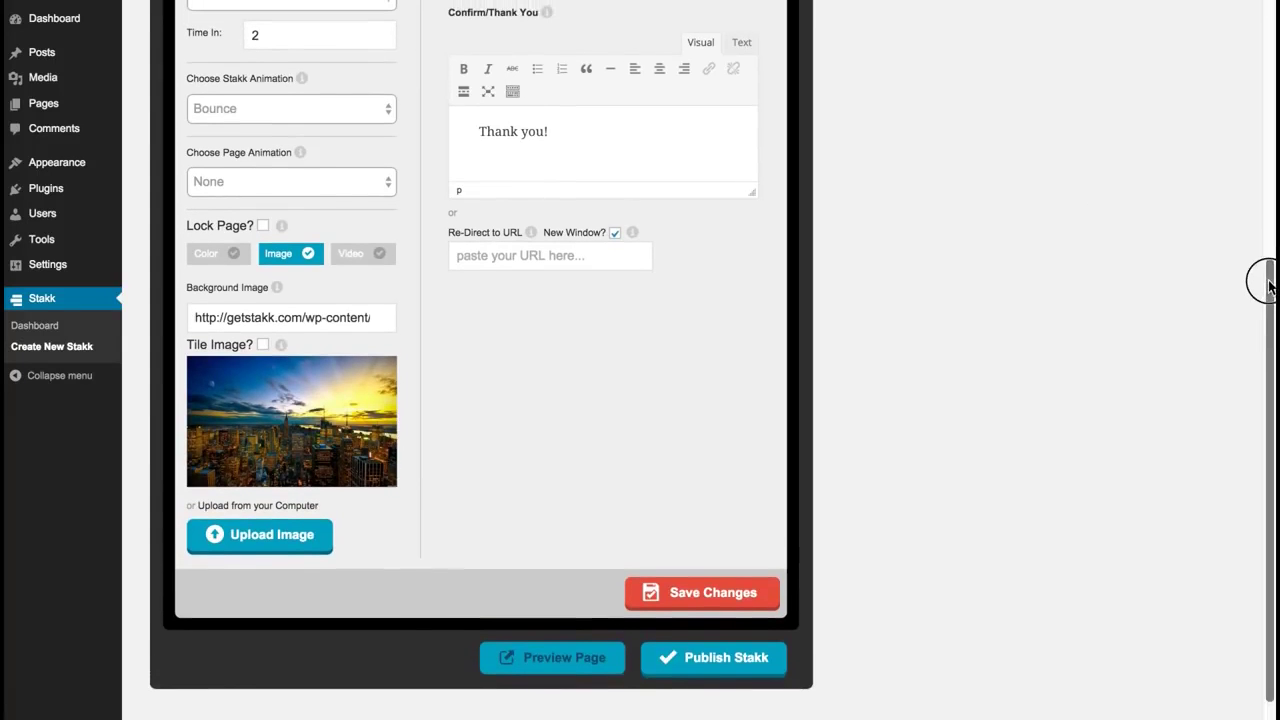
left_click(360, 253)
left_click(314, 390)
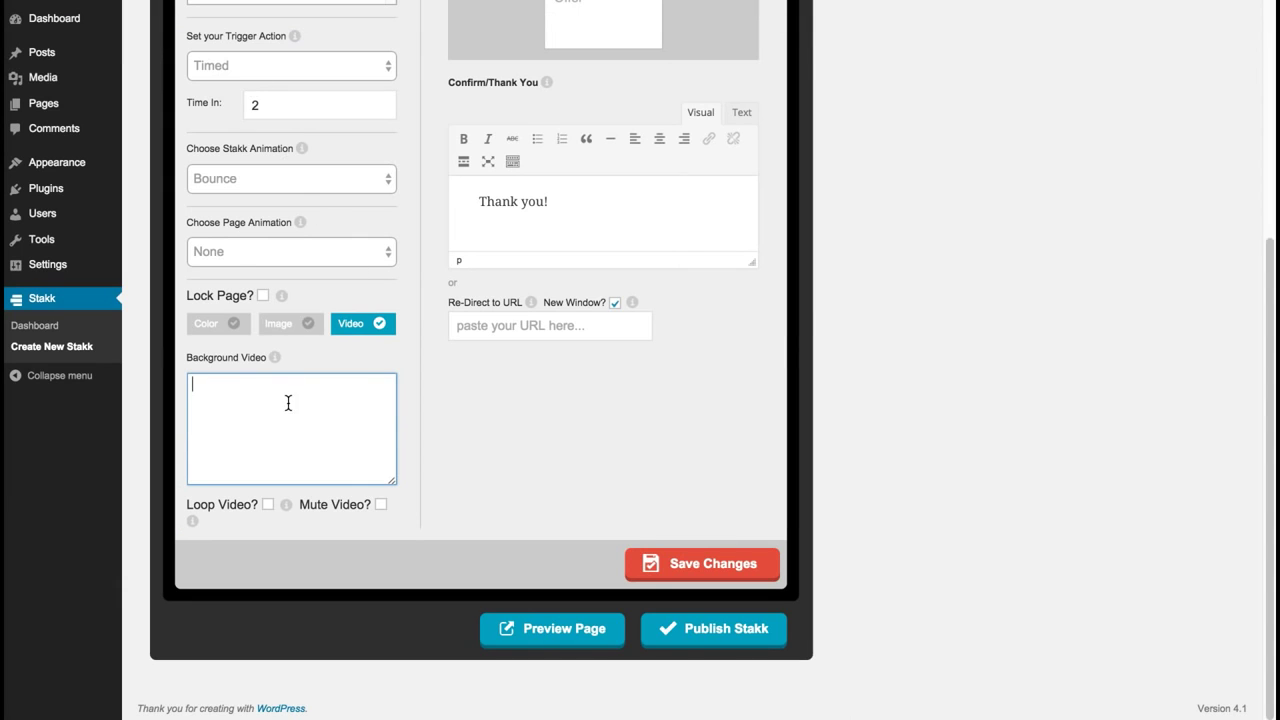
type("https://www.youtube.com/watch?v=DSLgAsrcpGQ")
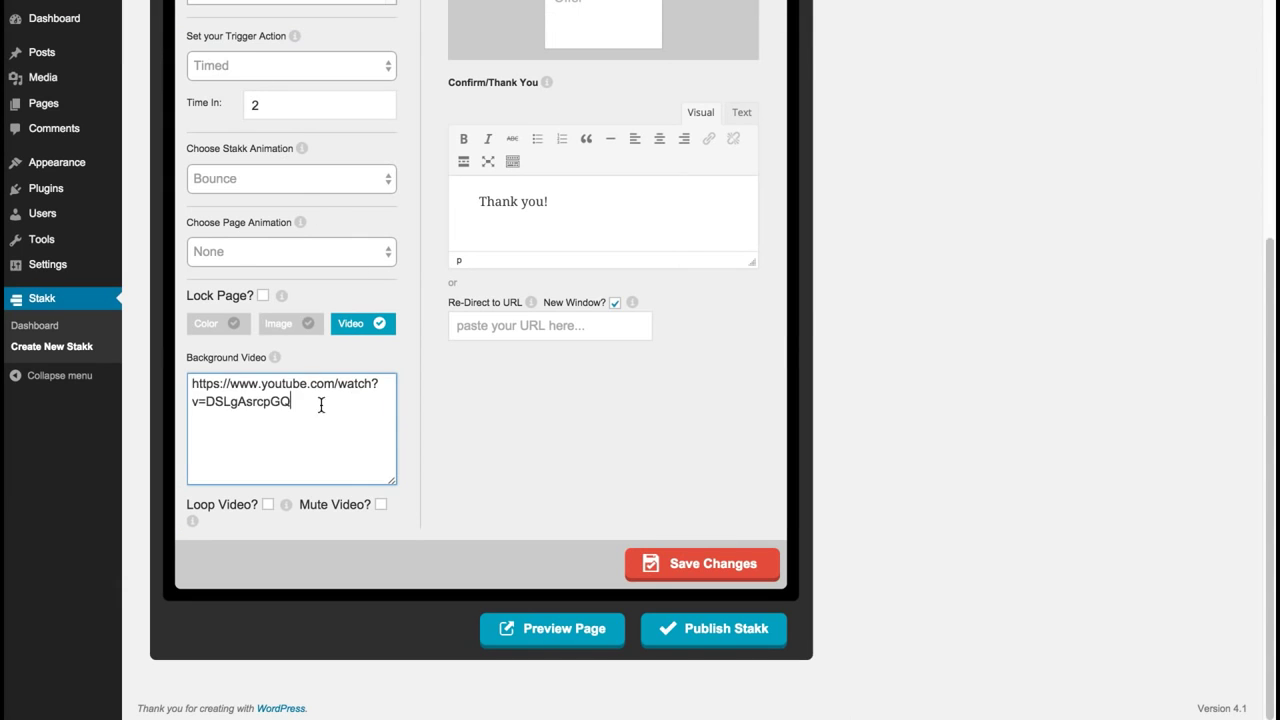
left_click(408, 373)
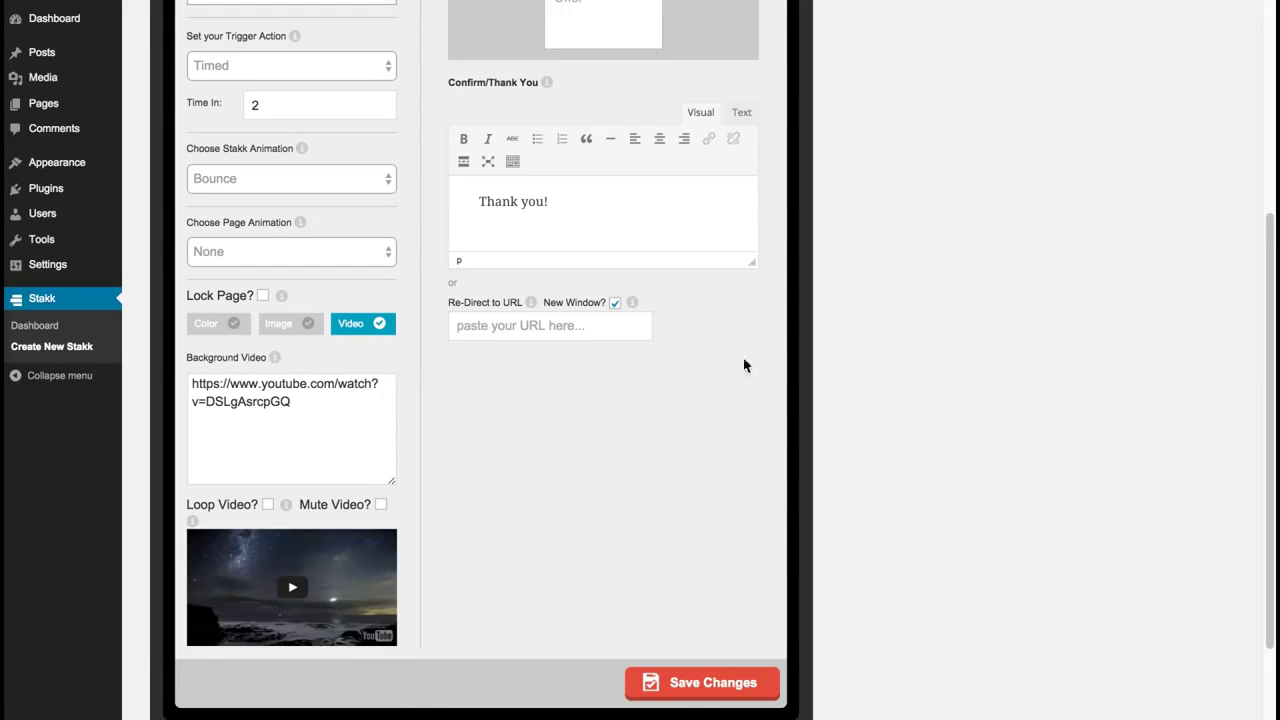
Save the video background and set the countdown timer's background colour to dark grey 404040
left_click(748, 679)
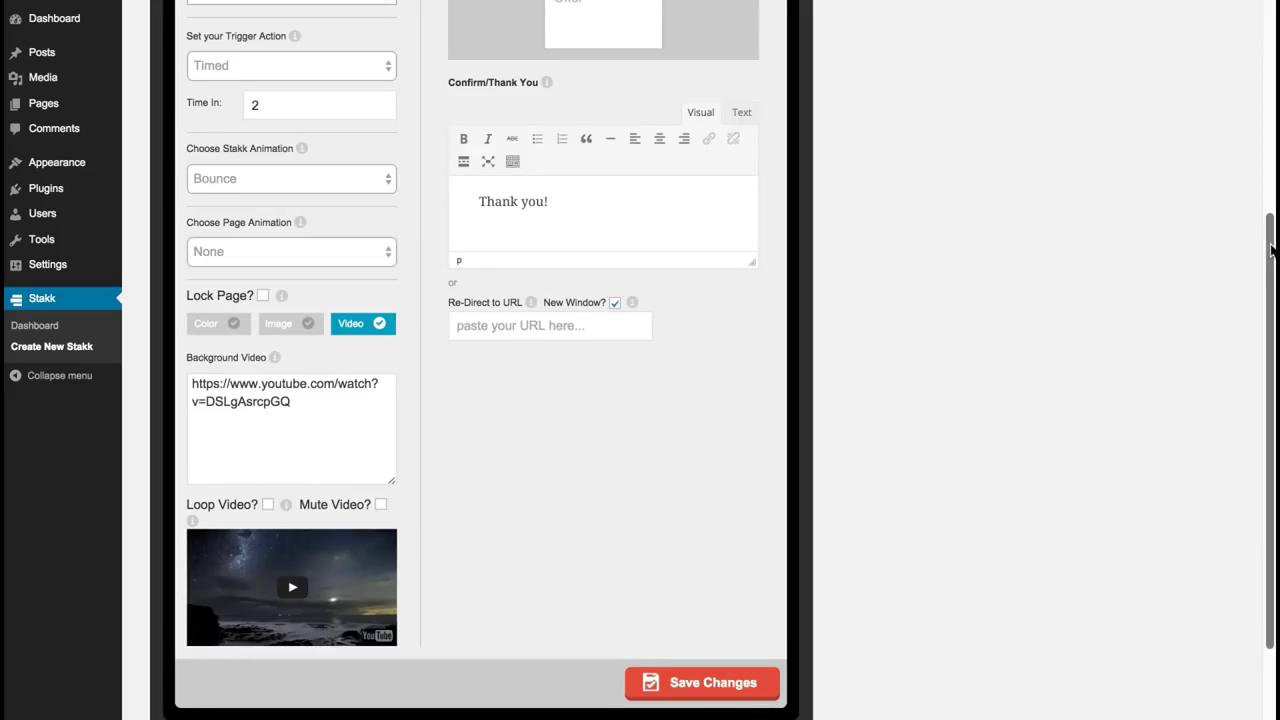
left_click_drag(1270, 244, 1262, 19)
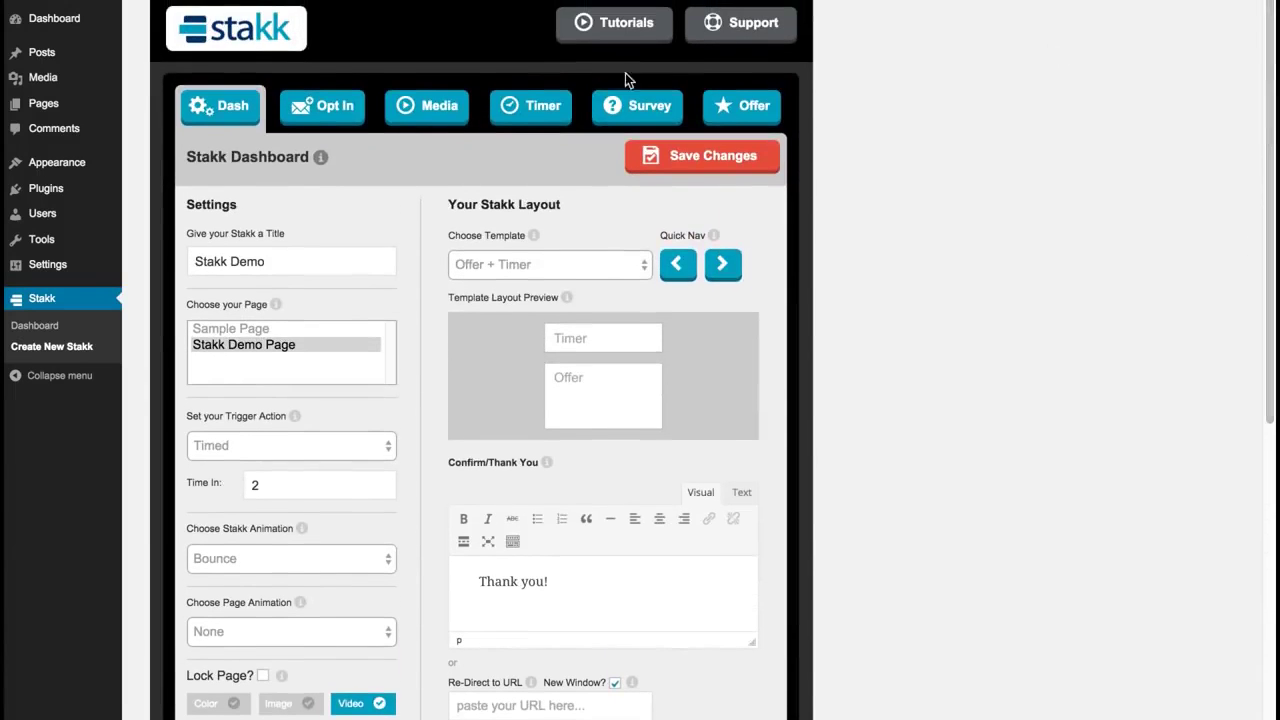
left_click(533, 107)
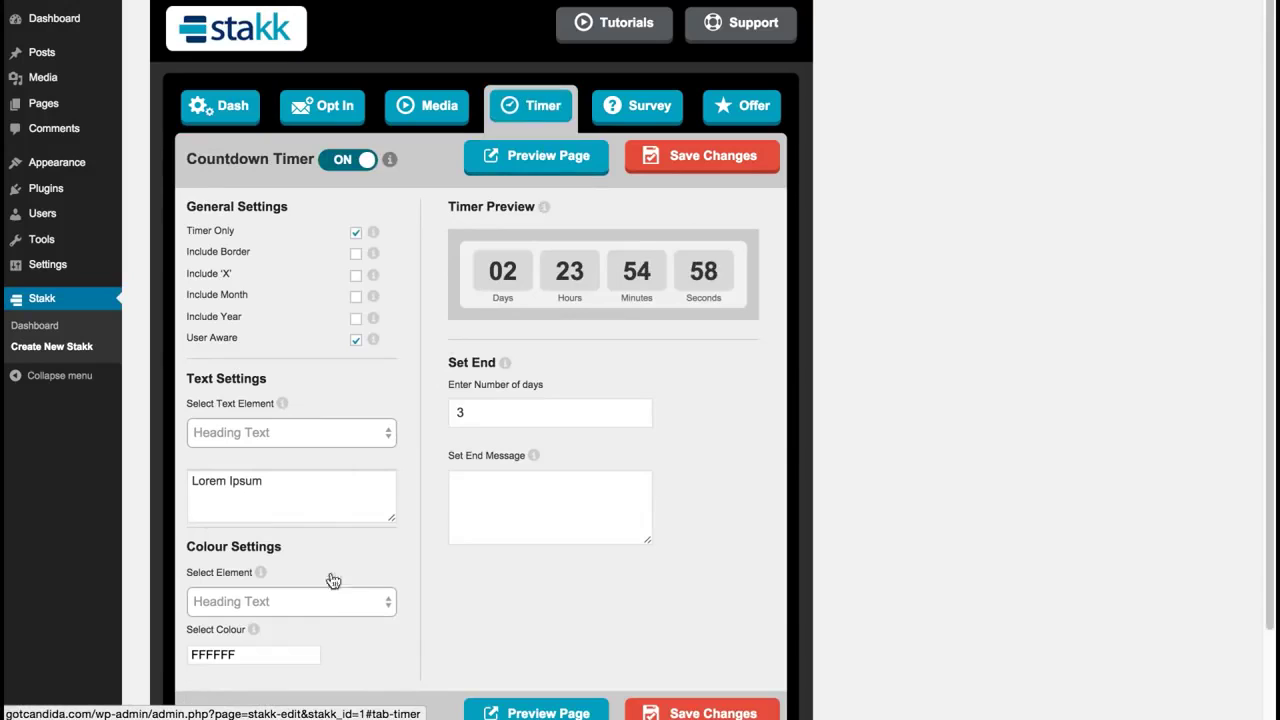
left_click(307, 603)
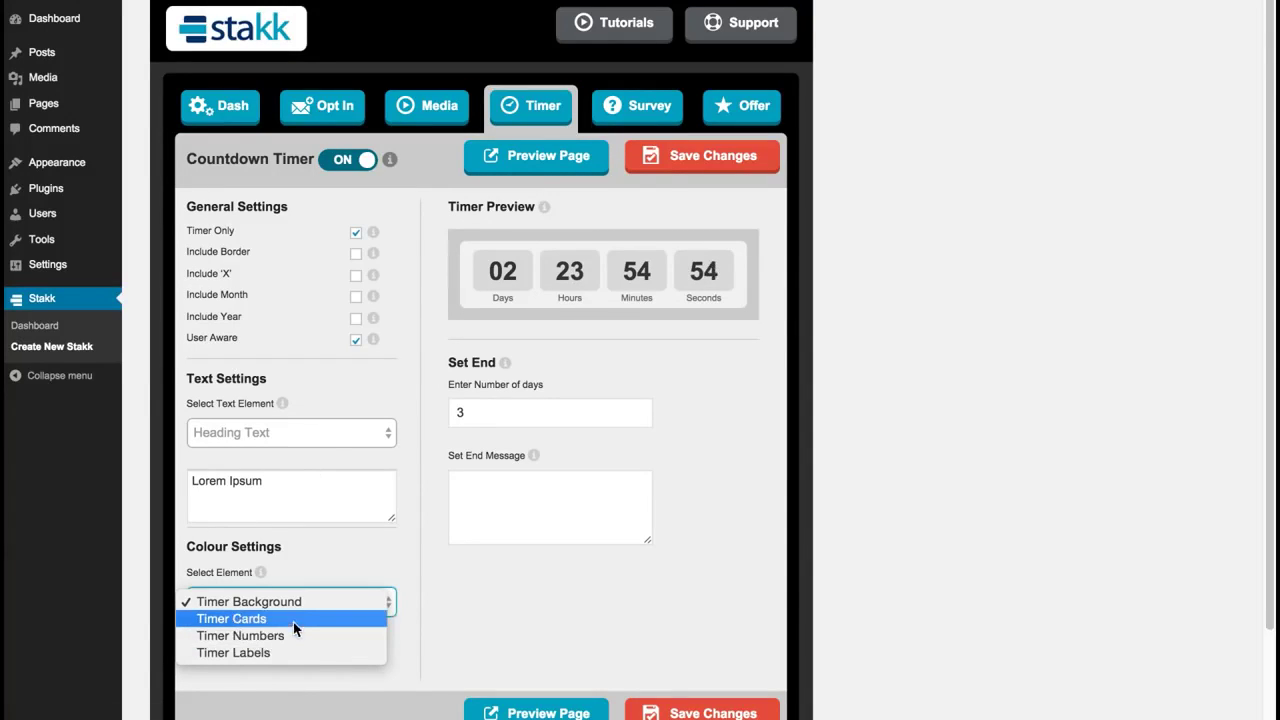
left_click(285, 601)
left_click(278, 670)
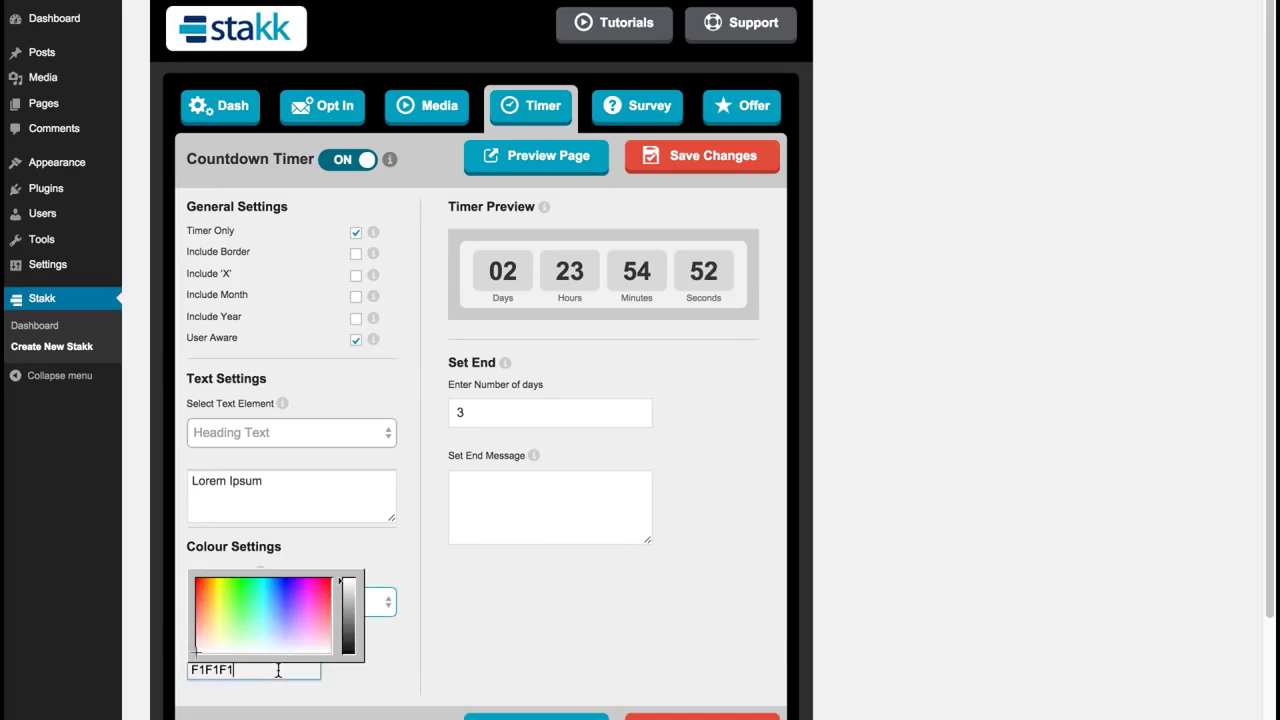
left_click_drag(348, 619, 346, 639)
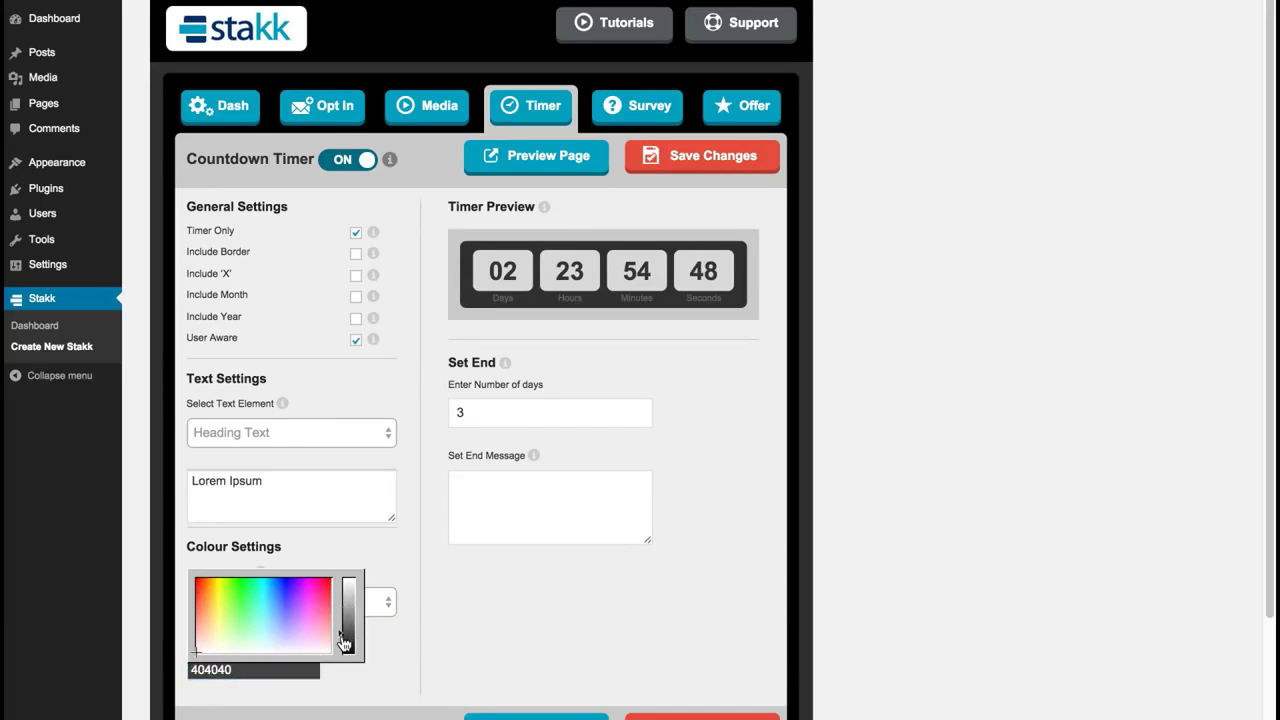
left_click(321, 432)
left_click(345, 400)
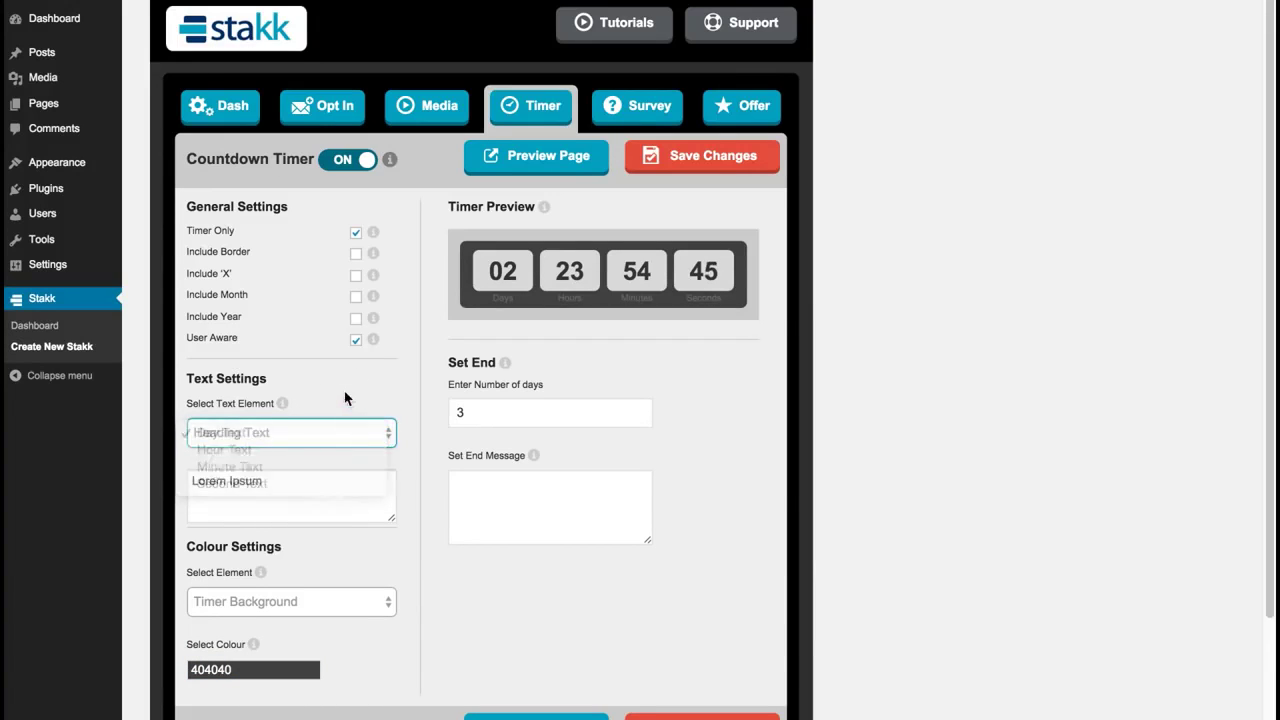
Save the timer changes and publish the Stakk Demo from the Stakk Dashboard settings
scroll(1257, 191, "up", 1)
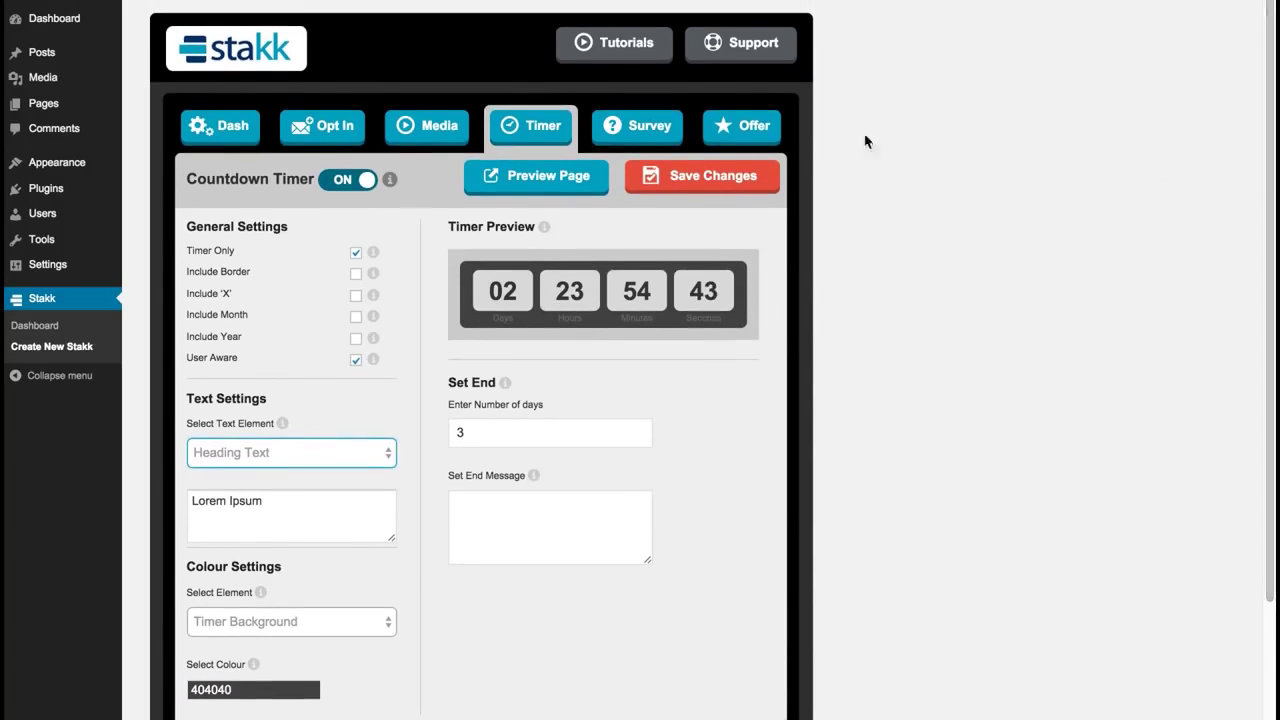
left_click(712, 185)
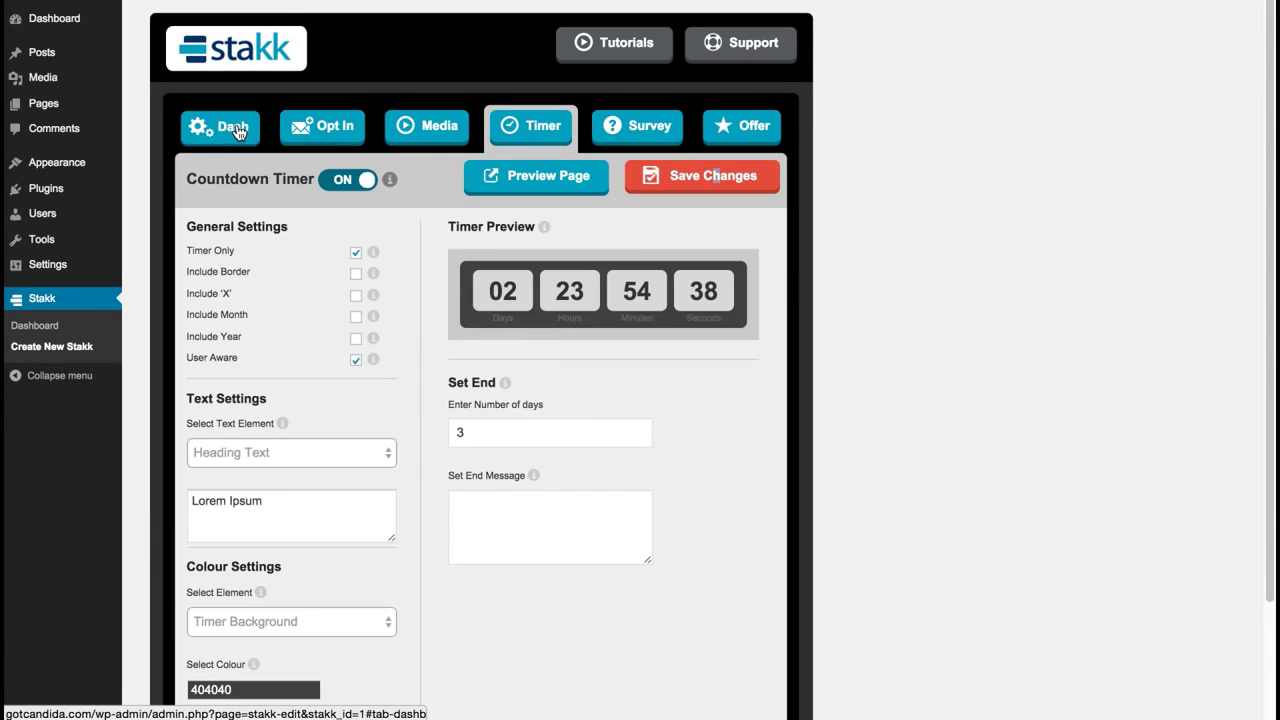
left_click(255, 137)
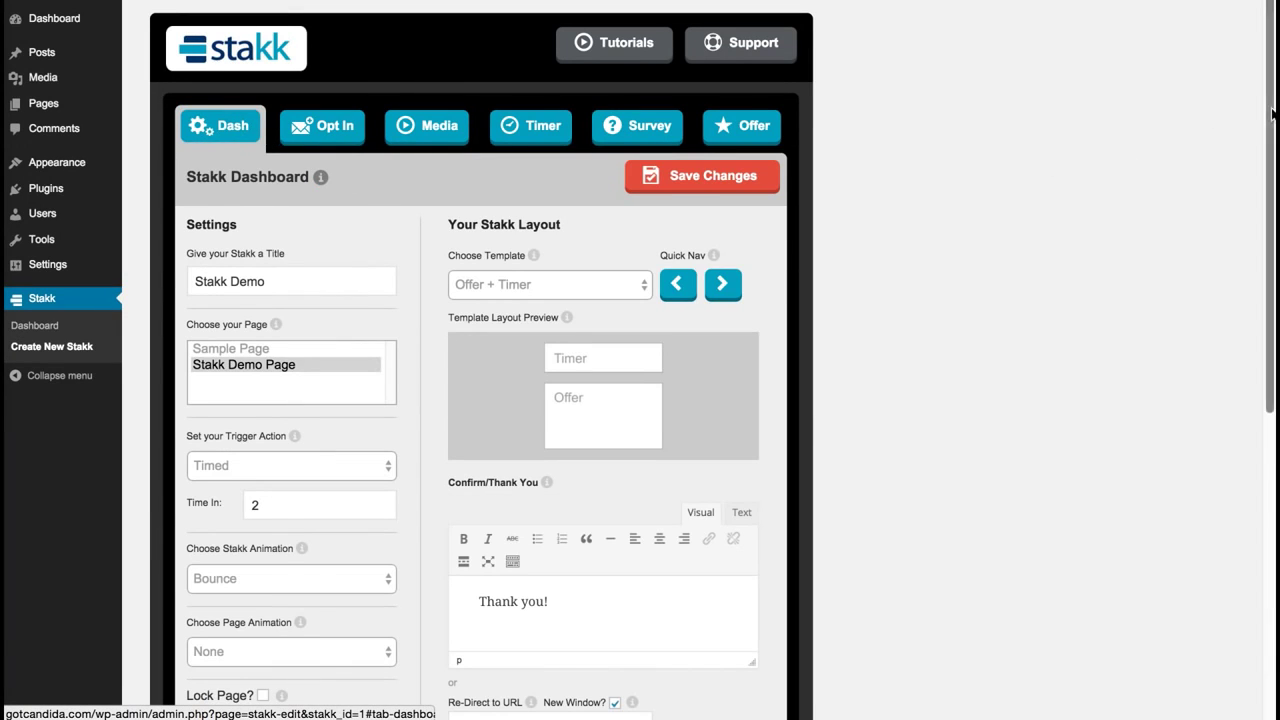
scroll(1229, 243, "down", 8)
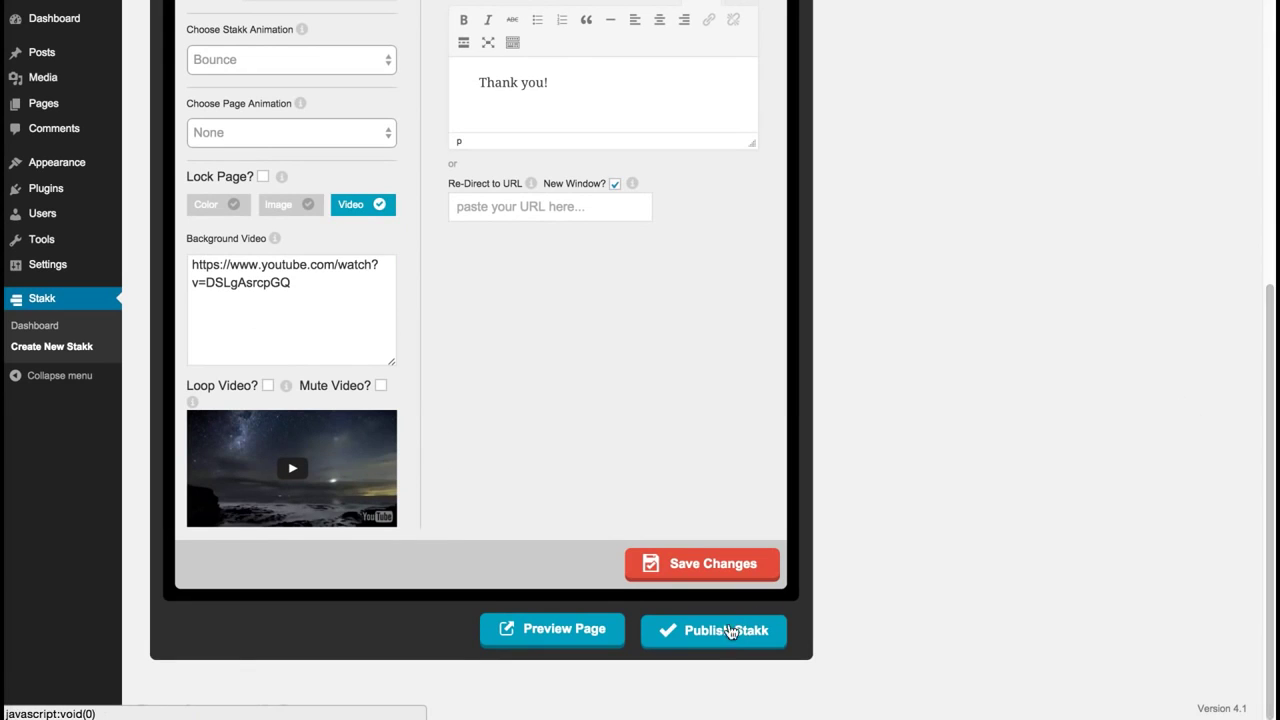
left_click(724, 637)
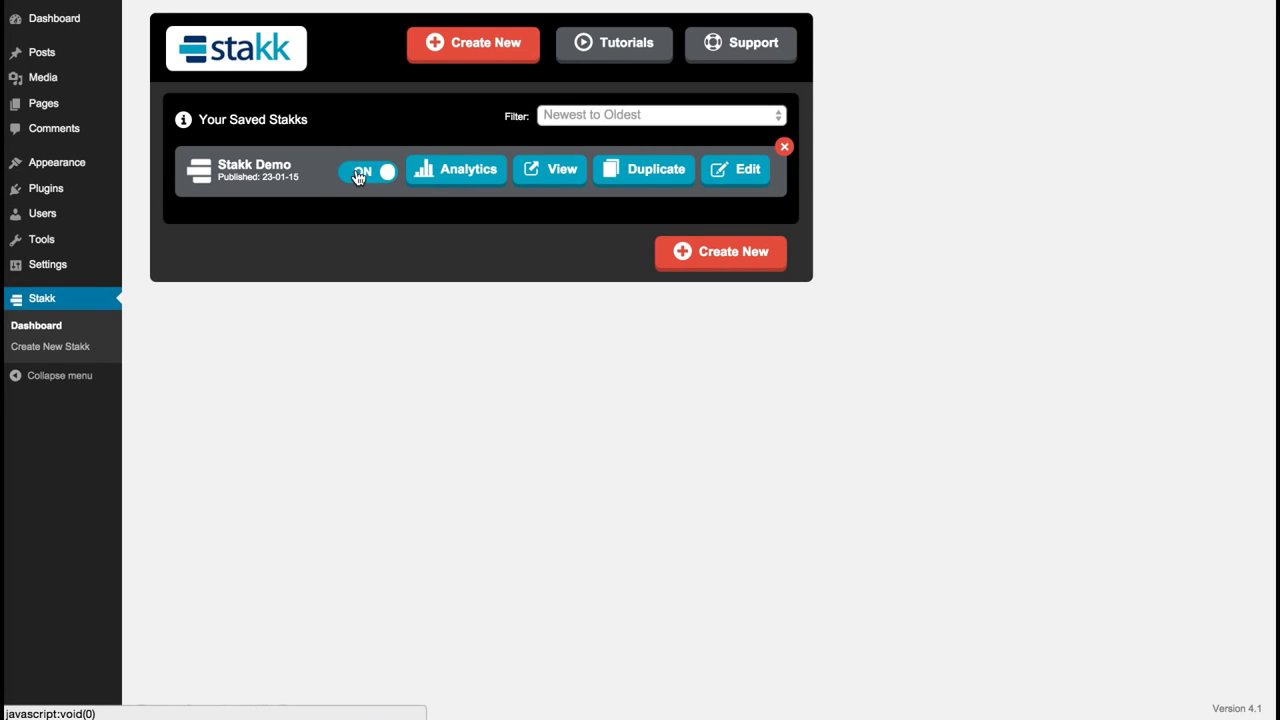
View the published Stakk Demo page and examine its analytics report, export options and quick jump list before returning to the saved Stakks
left_click(560, 172)
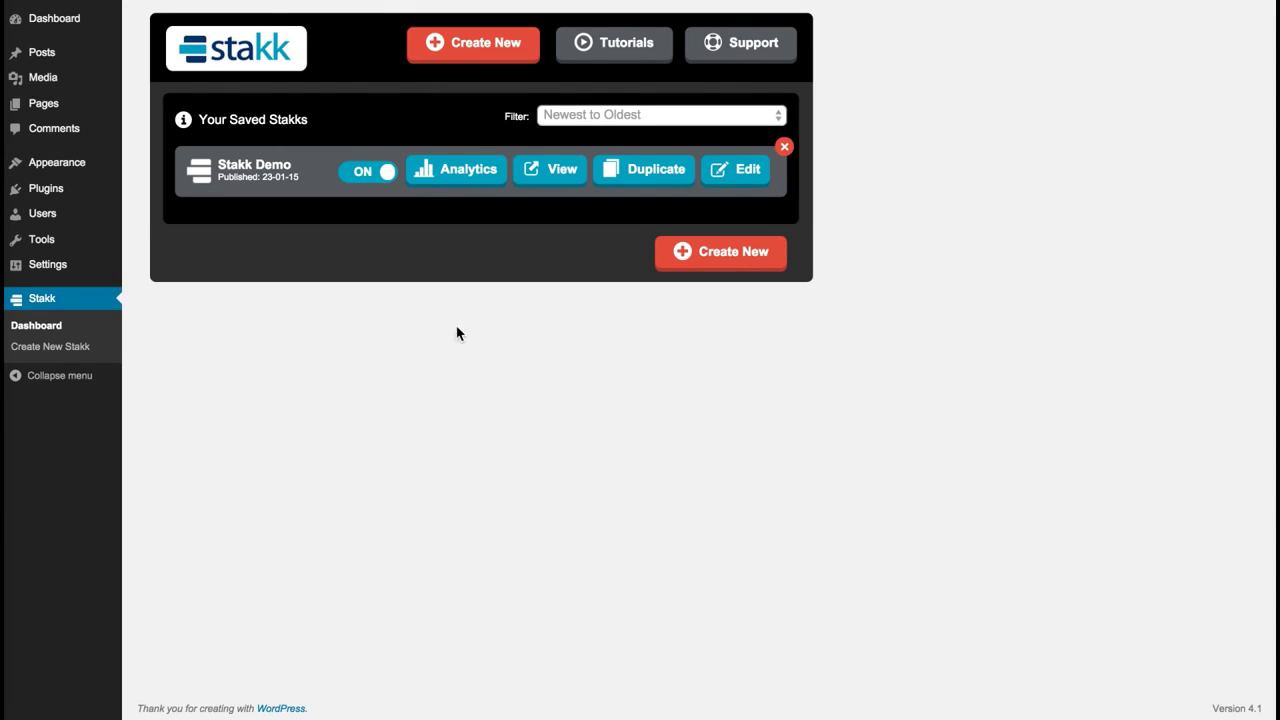
left_click(447, 172)
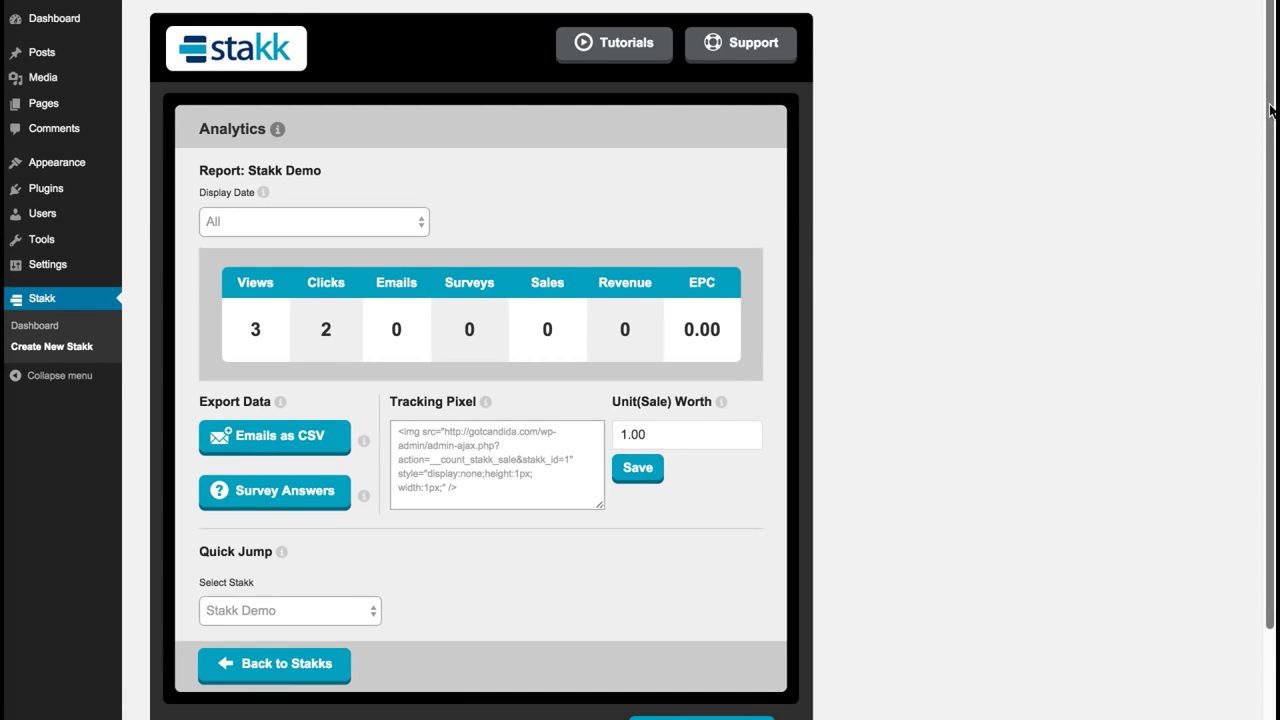
left_click_drag(1271, 110, 1270, 152)
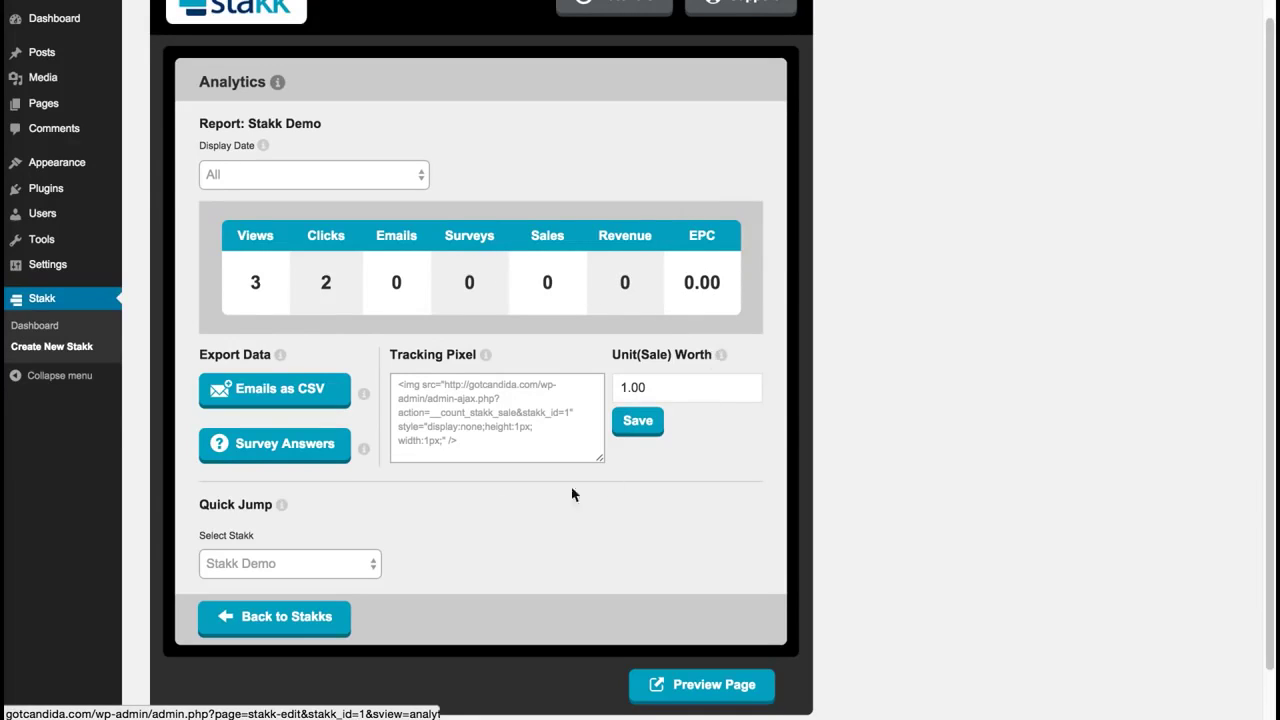
left_click(366, 563)
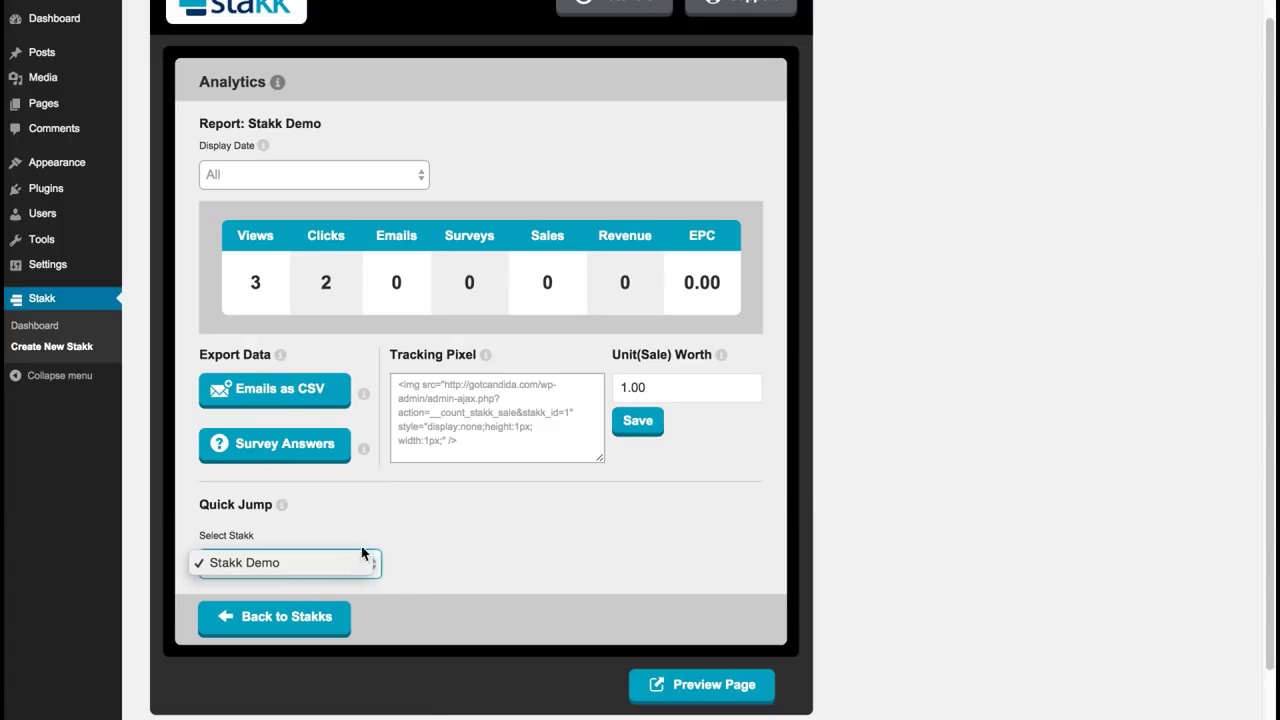
left_click(391, 527)
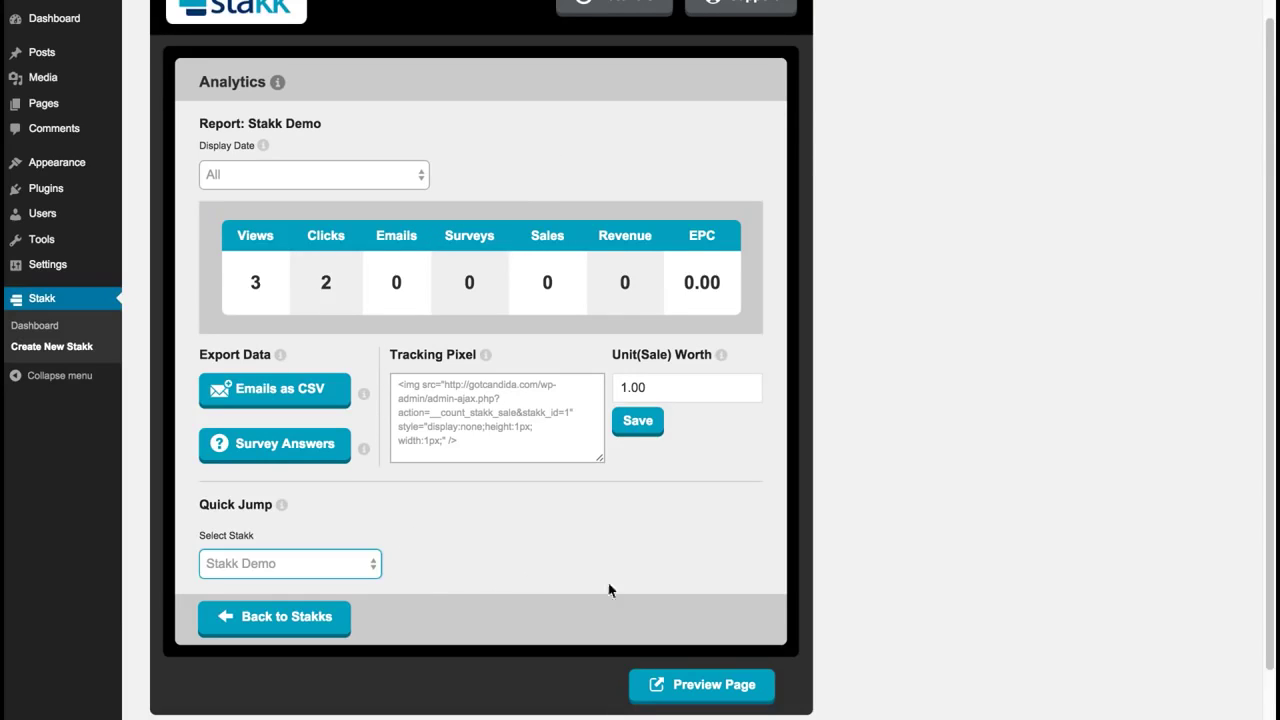
left_click(295, 620)
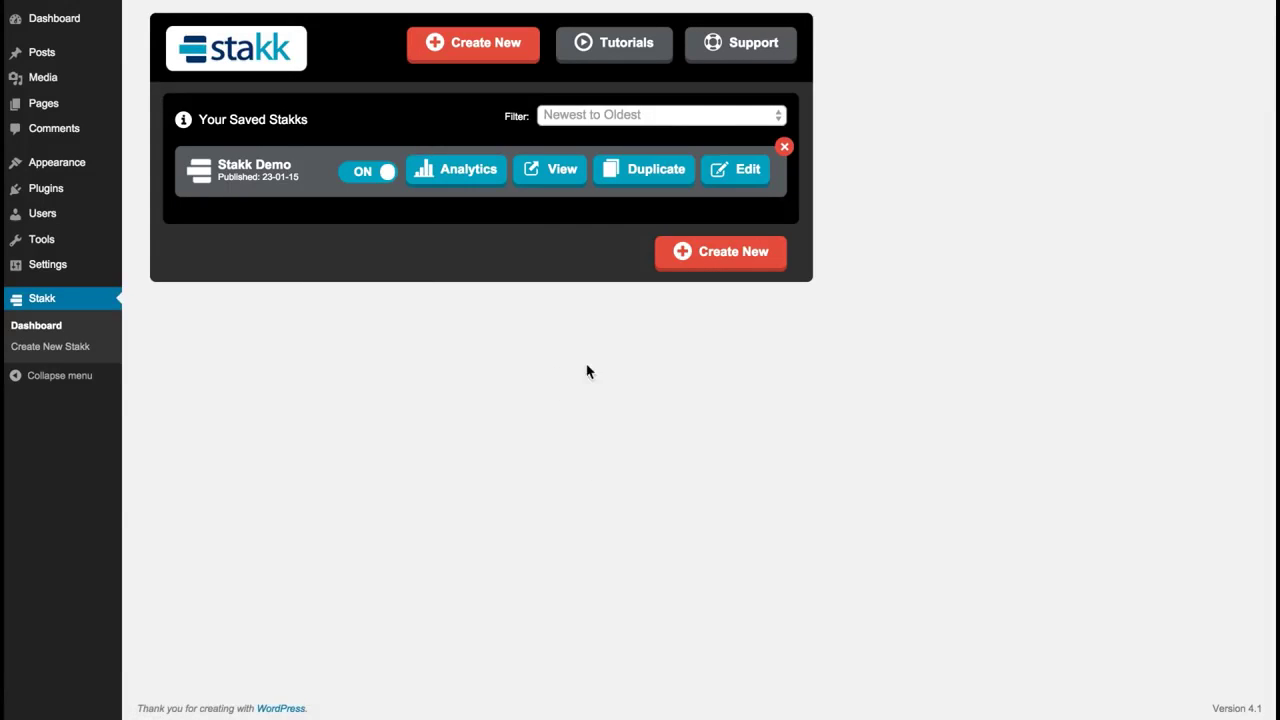
Open the Stakk Demo for editing and switch its media type to Image
left_click(750, 172)
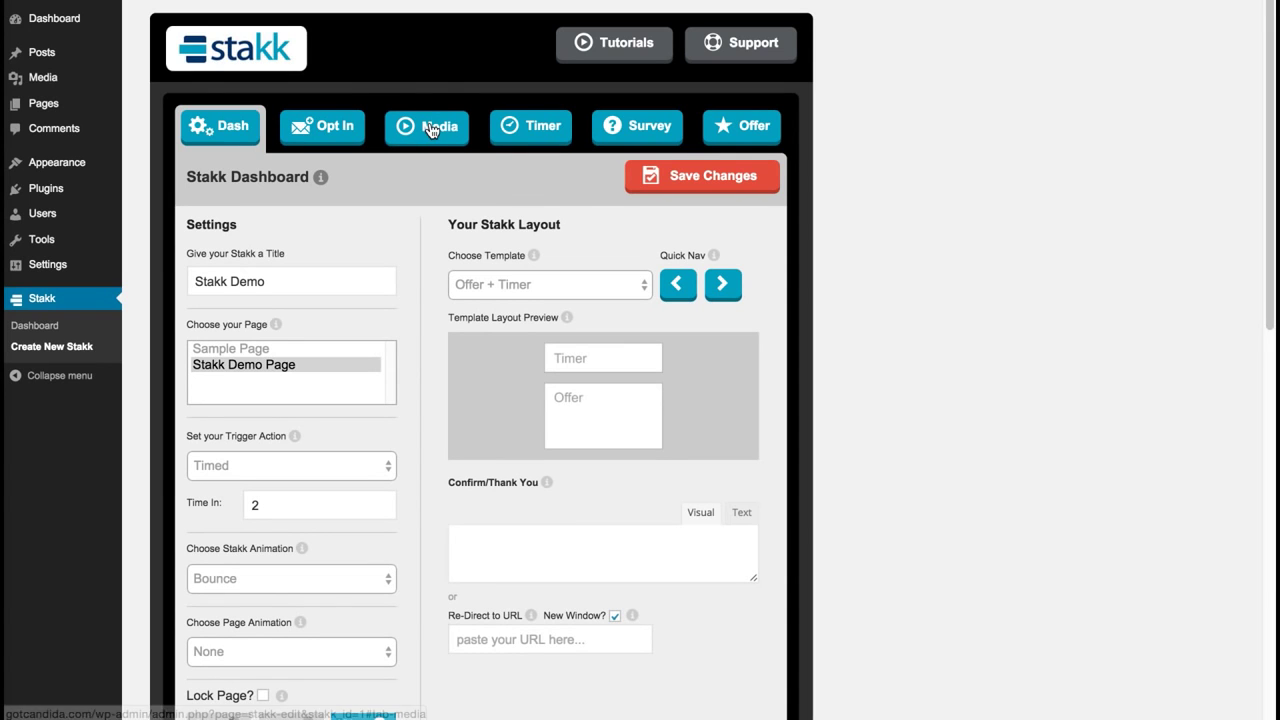
left_click(424, 126)
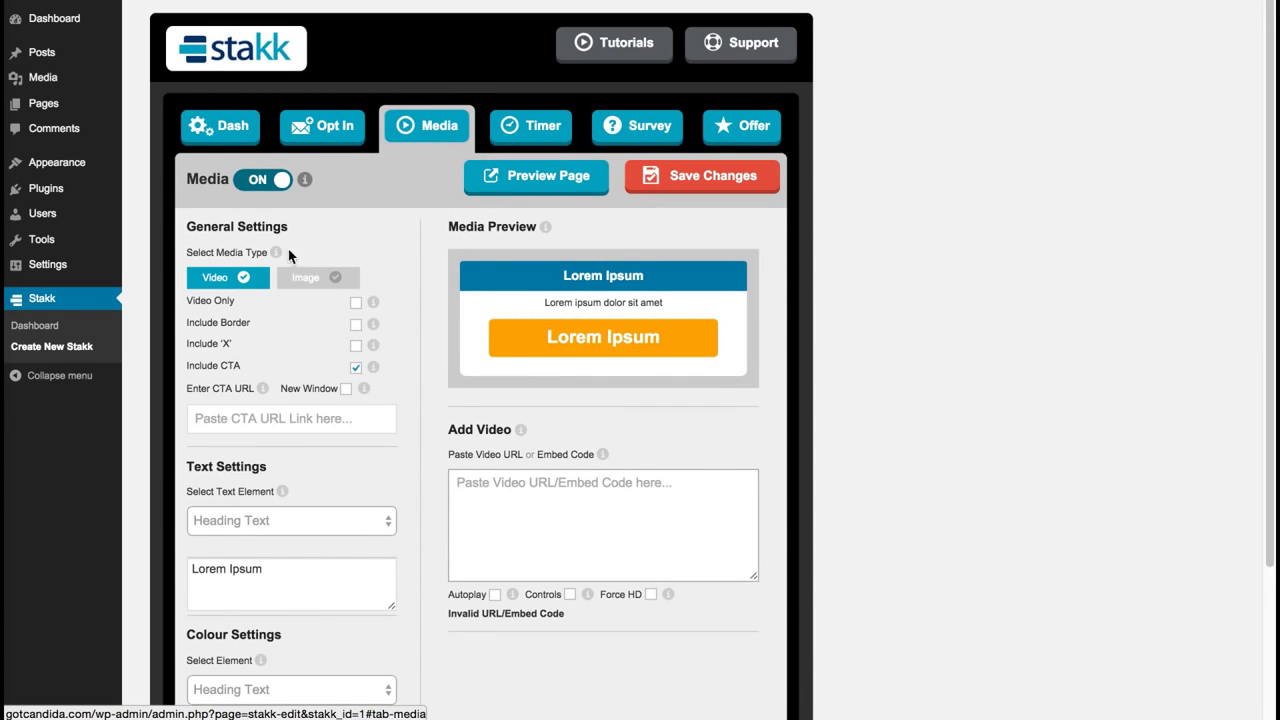
left_click(306, 279)
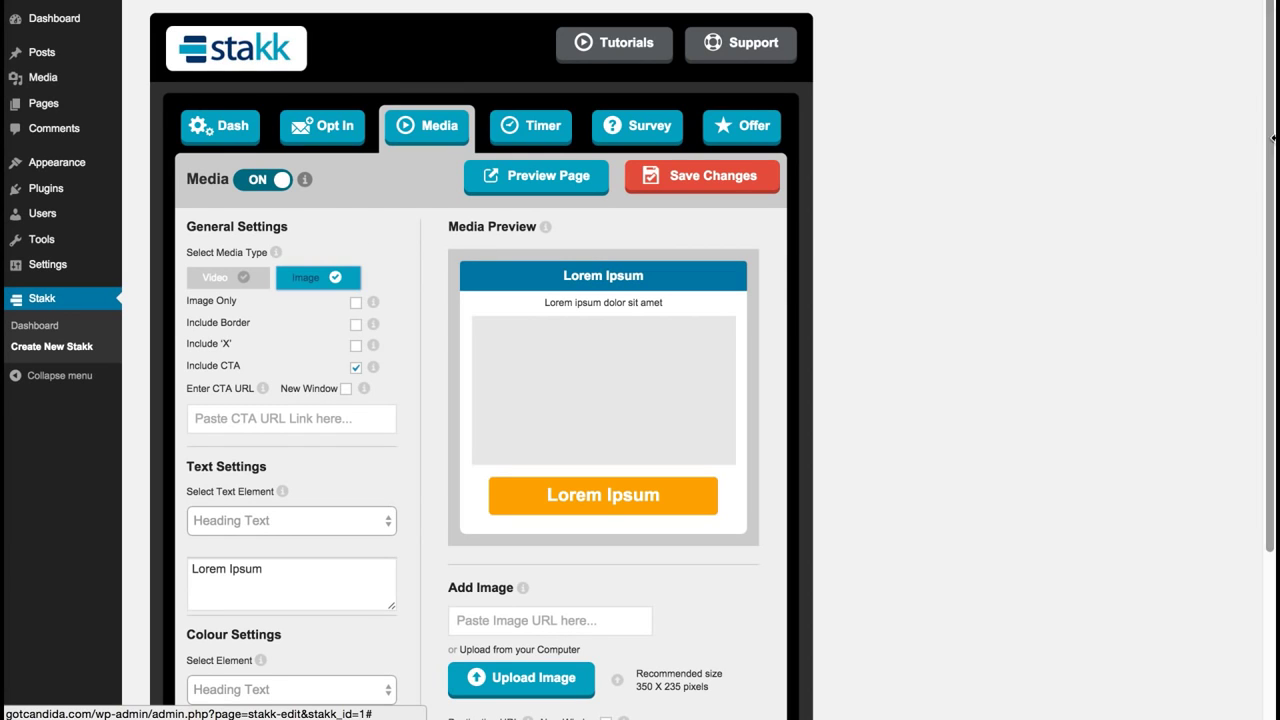
left_click_drag(1270, 142, 1260, 163)
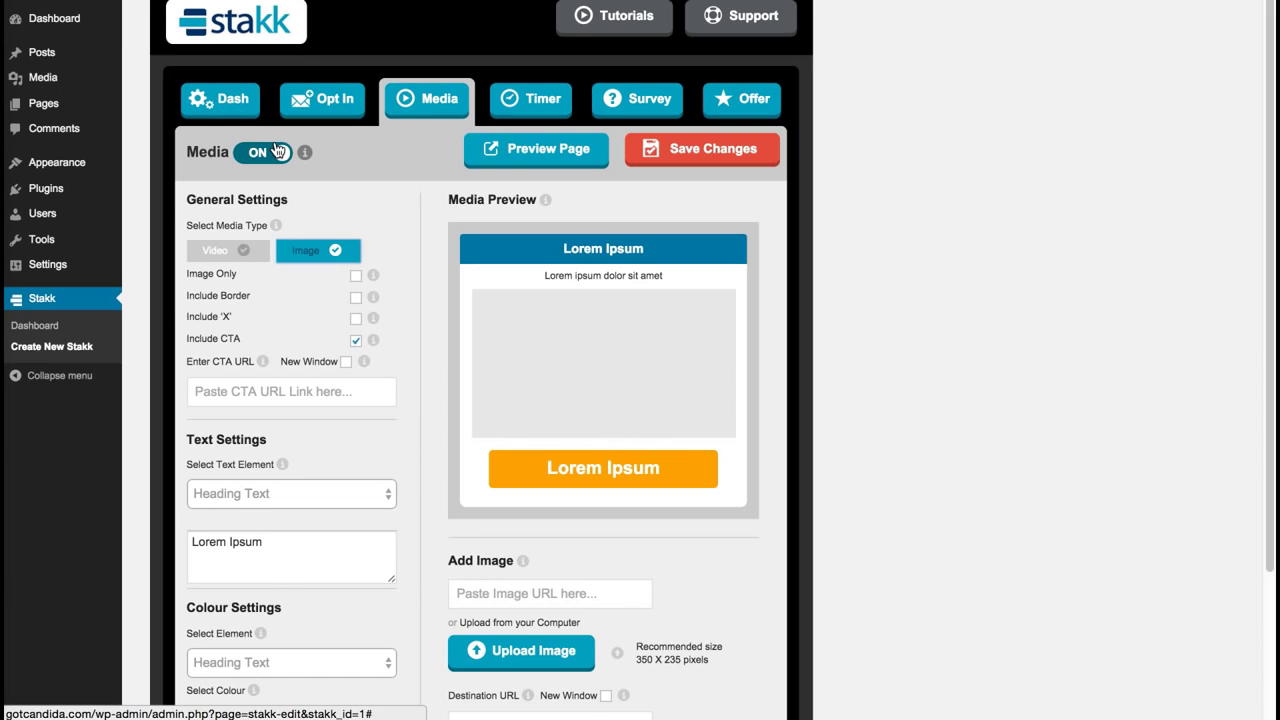
Examine the survey settings, including the choices for the number of questions and the question type
left_click(648, 103)
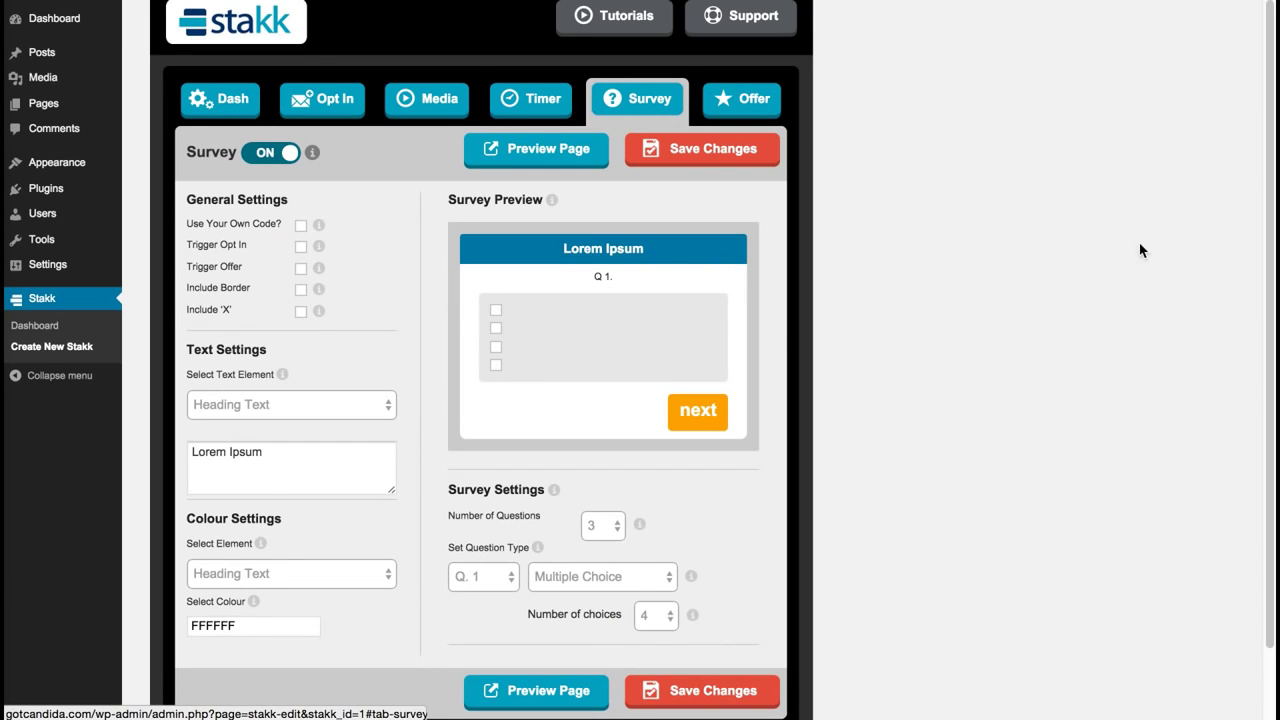
left_click(608, 527)
left_click(731, 503)
mouse_move(1259, 245)
left_mouse_down()
mouse_move(1255, 307)
mouse_move(1257, 229)
left_mouse_up()
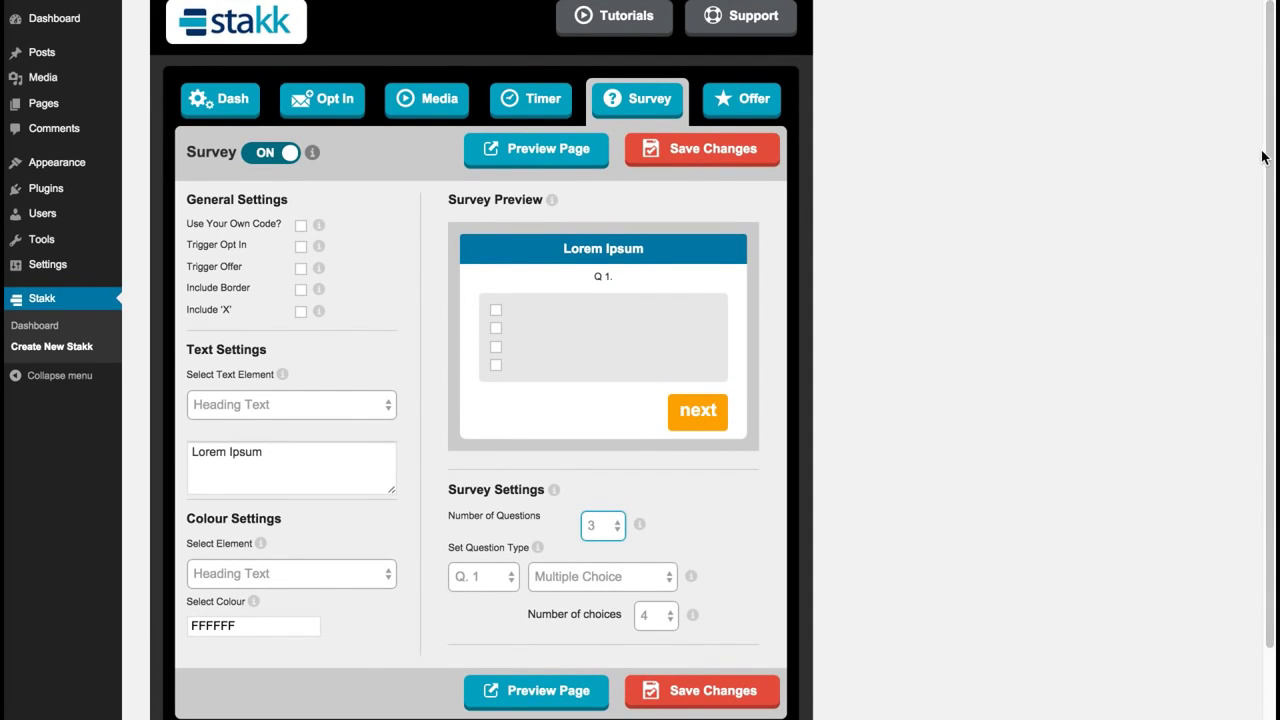
left_click_drag(1263, 149, 1260, 114)
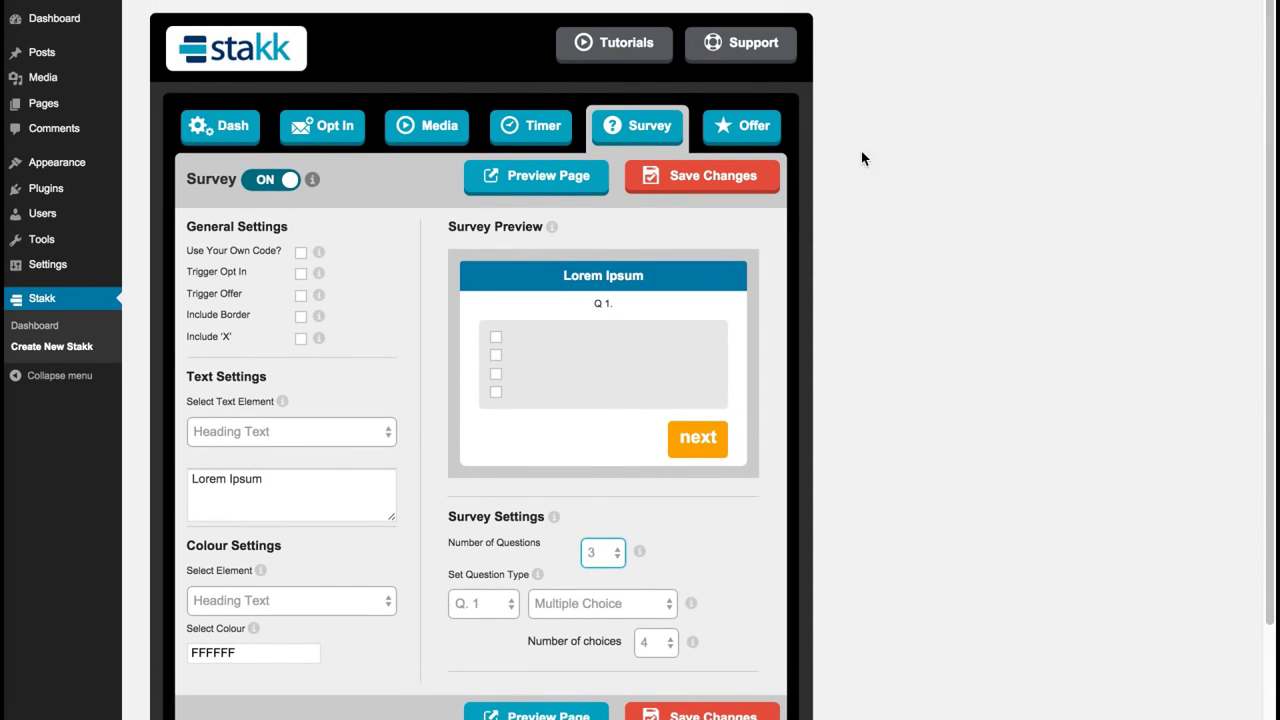
mouse_move(1262, 72)
left_mouse_down()
mouse_move(1266, 88)
mouse_move(1264, 55)
left_mouse_up()
mouse_move(1265, 72)
left_mouse_down()
mouse_move(1266, 95)
mouse_move(1265, 70)
left_mouse_up()
left_click_drag(1266, 115, 1210, 220)
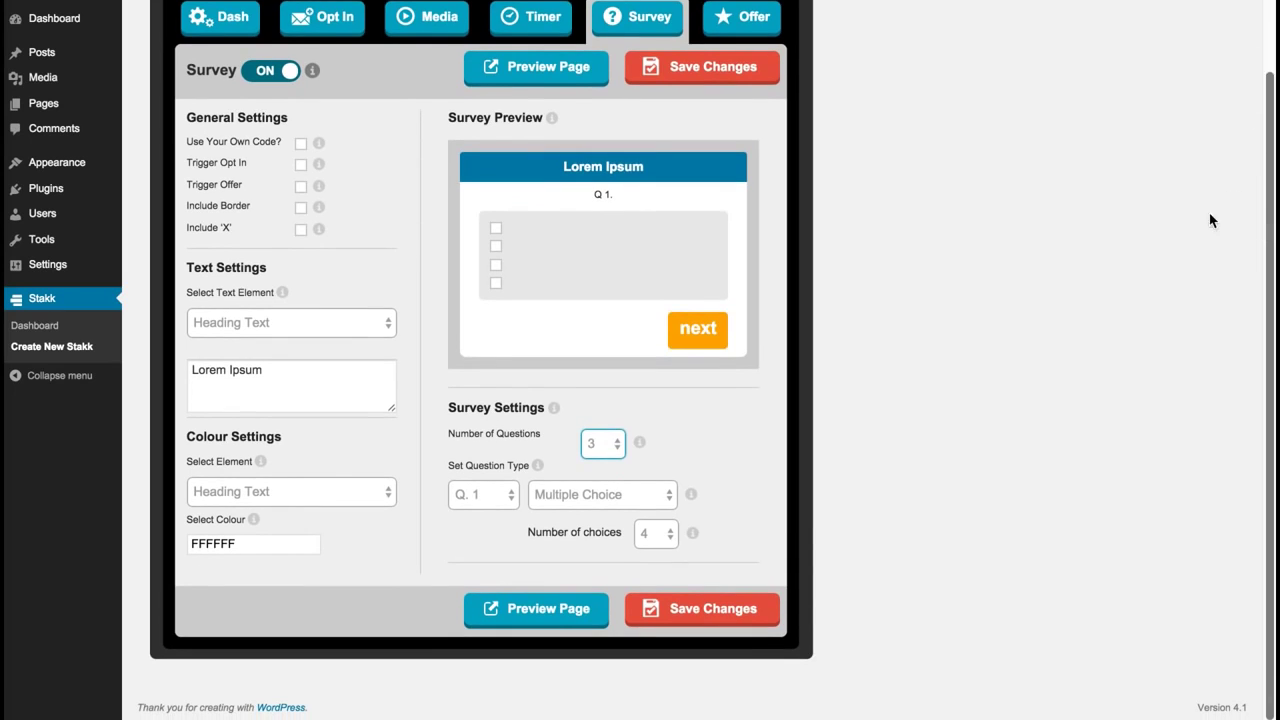
left_click_drag(1268, 104, 1137, 25)
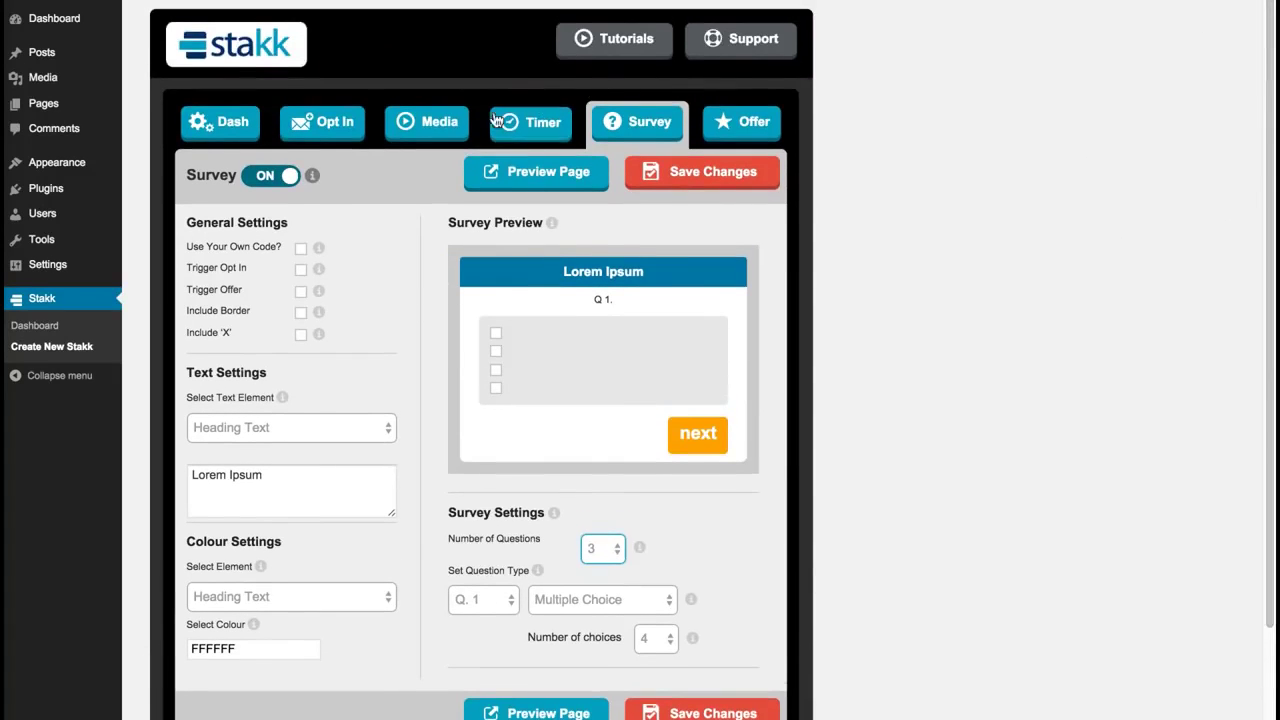
Choose the Media + Opt In + Timer template in the Stakk Dashboard settings and go back to the saved Stakks list
left_click(232, 126)
left_click(569, 283)
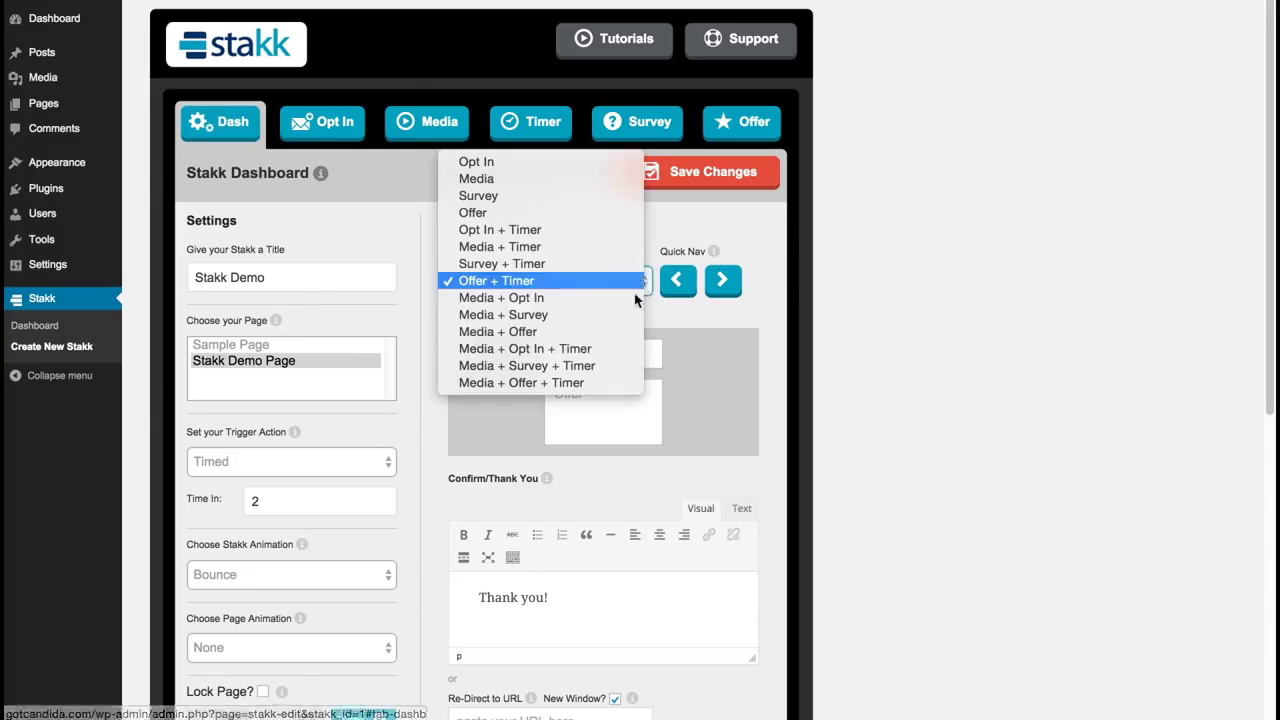
left_click(610, 358)
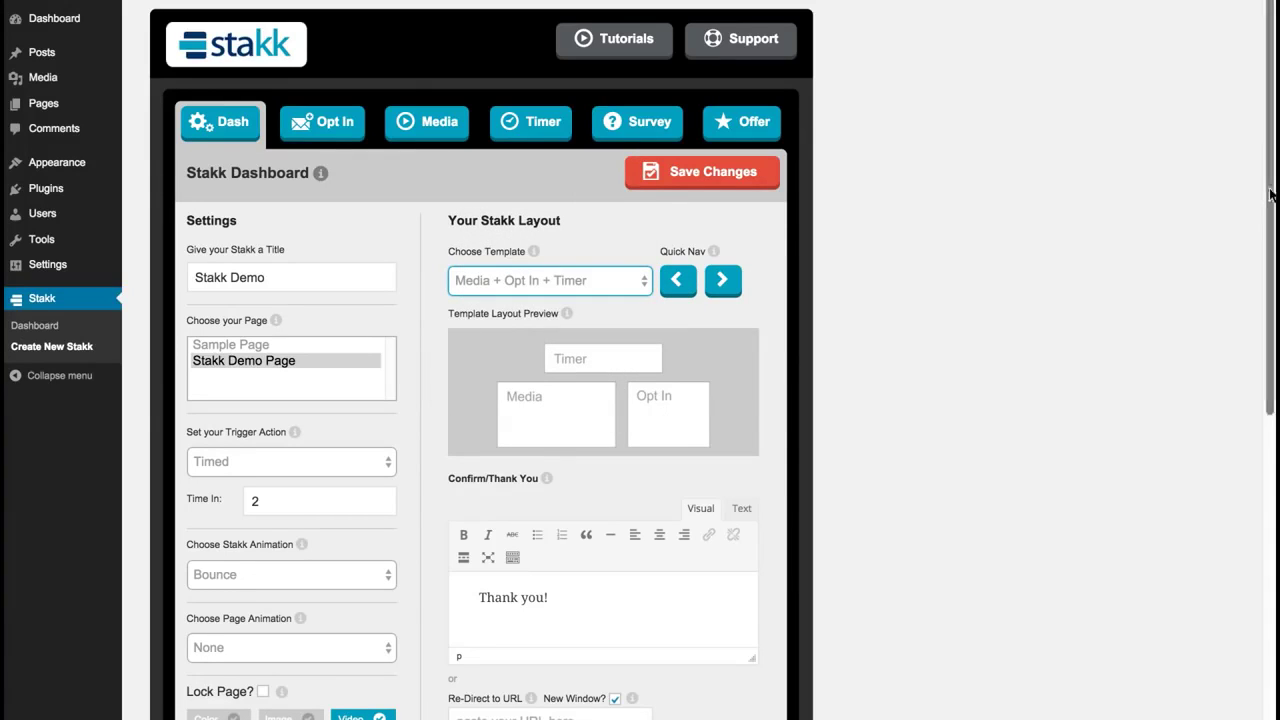
scroll(1249, 234, "down", 2)
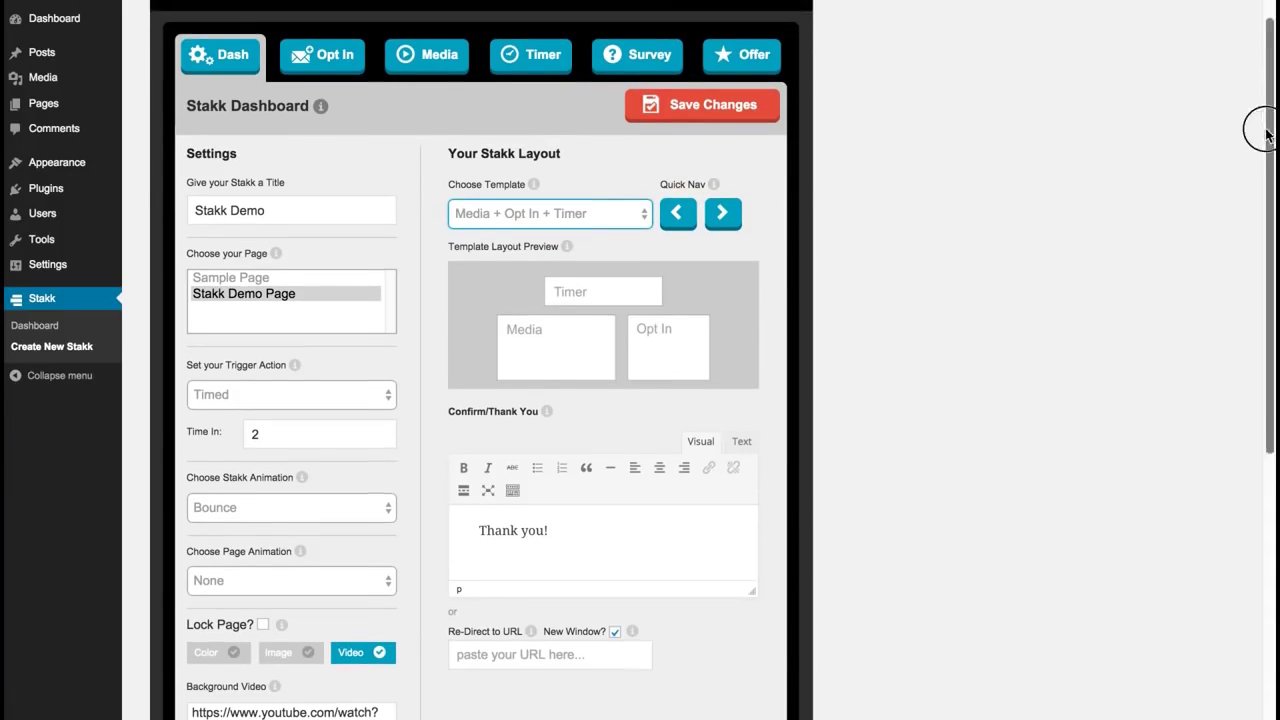
scroll(1260, 134, "up", 2)
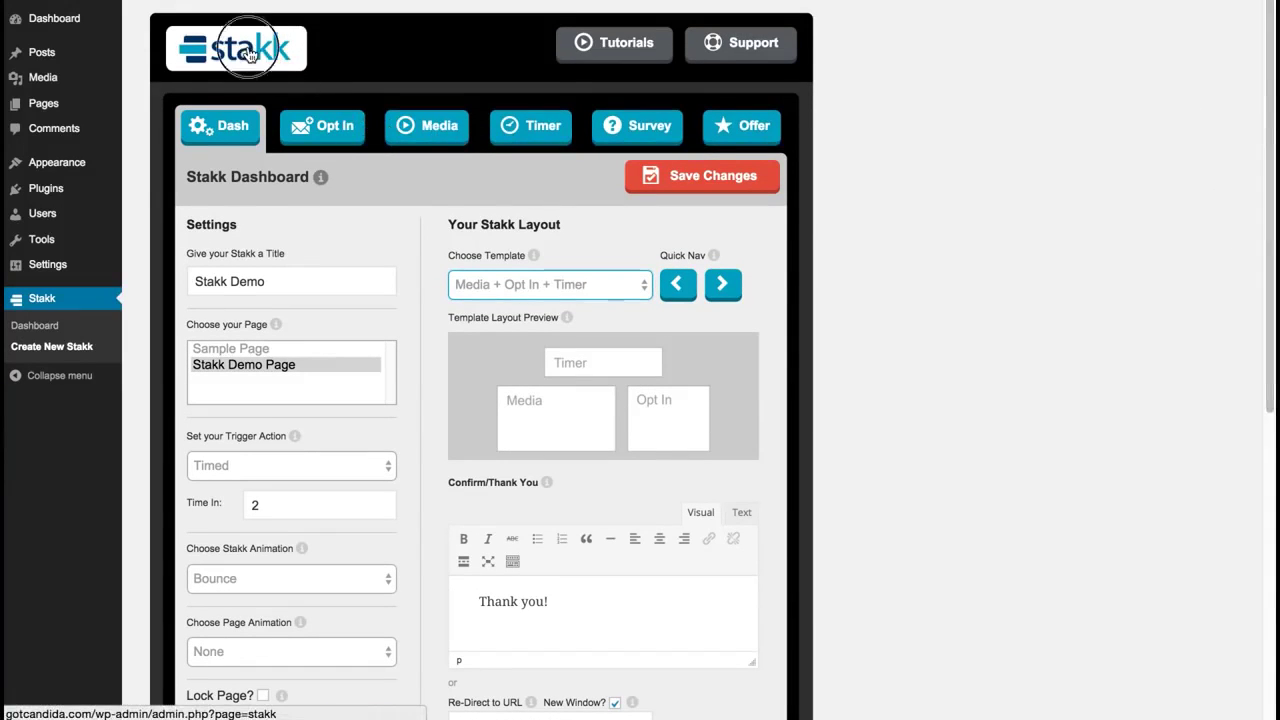
left_click(262, 60)
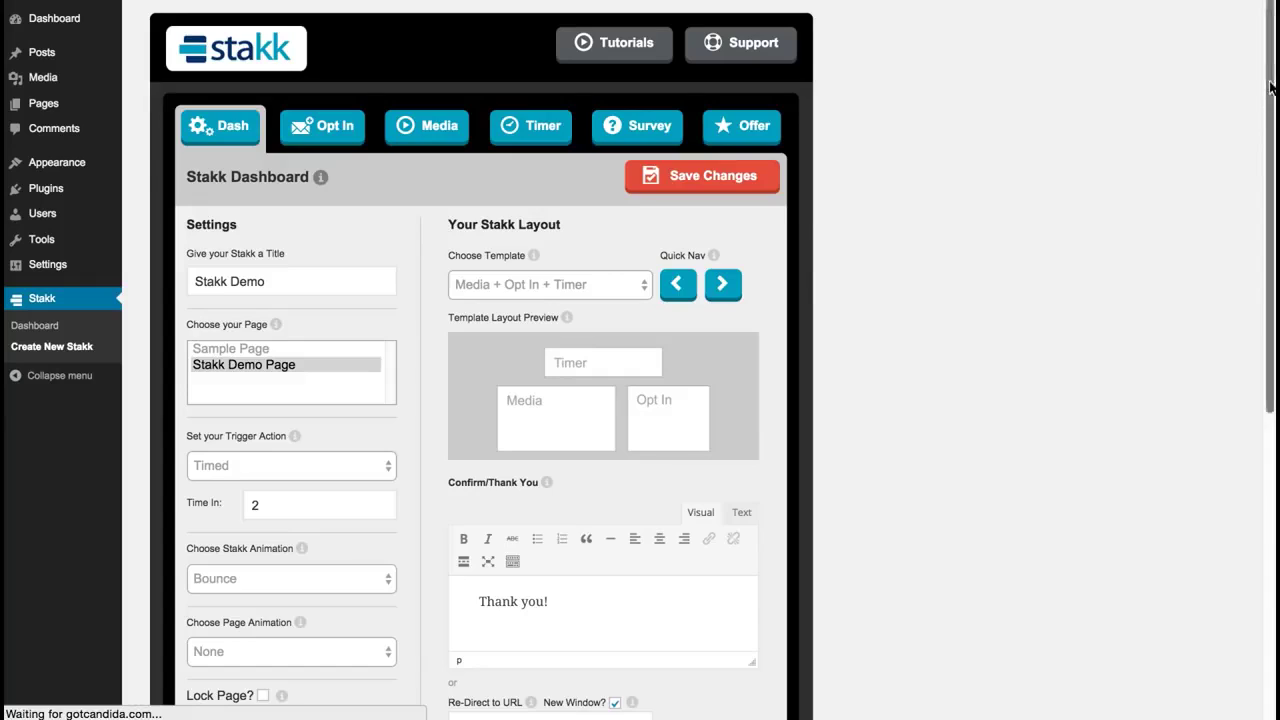